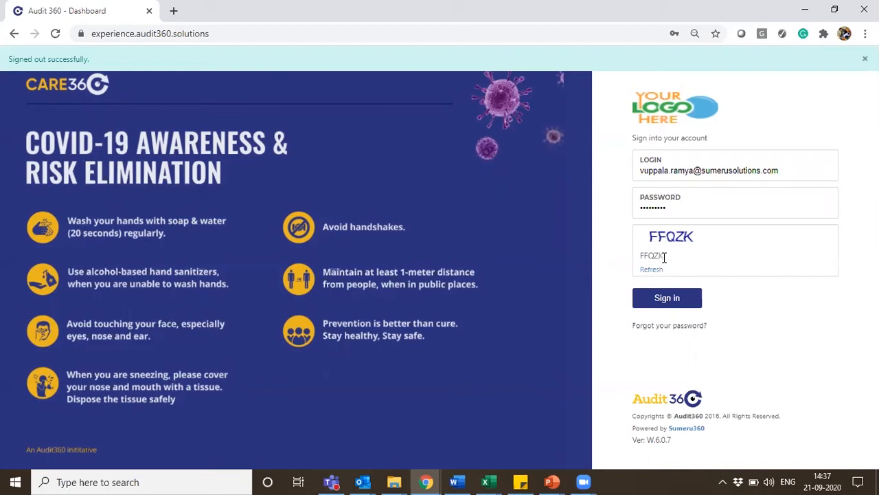
Sign in with the filled-in credentials and open the page for managing annexures
{"action": "left_click", "coordinate": [676, 311]}
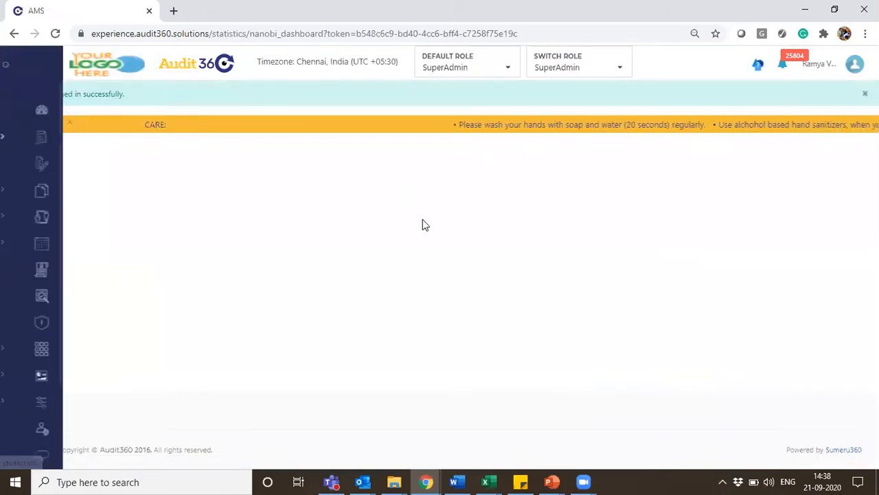
{"action": "mouse_move", "coordinate": [39, 153]}
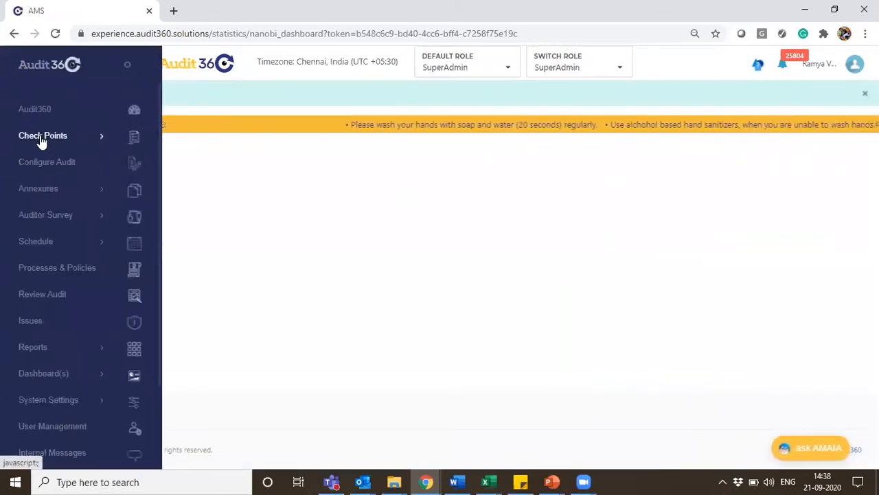
{"action": "left_click", "coordinate": [41, 138]}
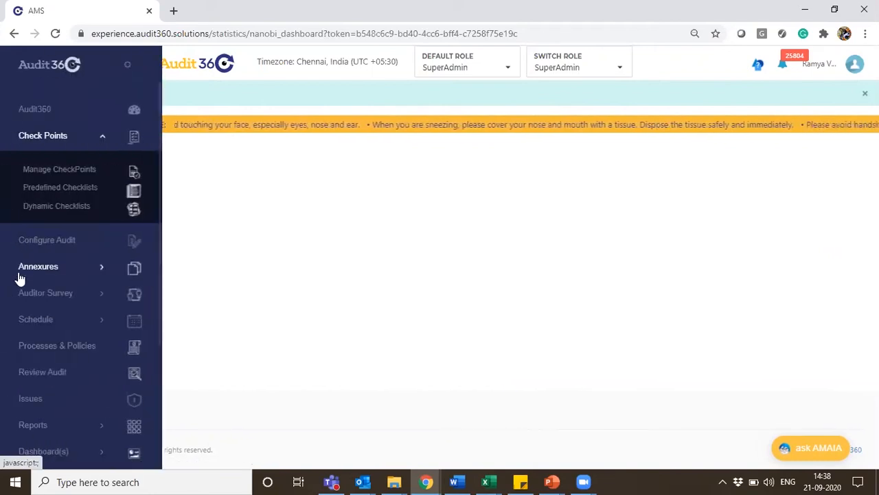
{"action": "left_click", "coordinate": [20, 273]}
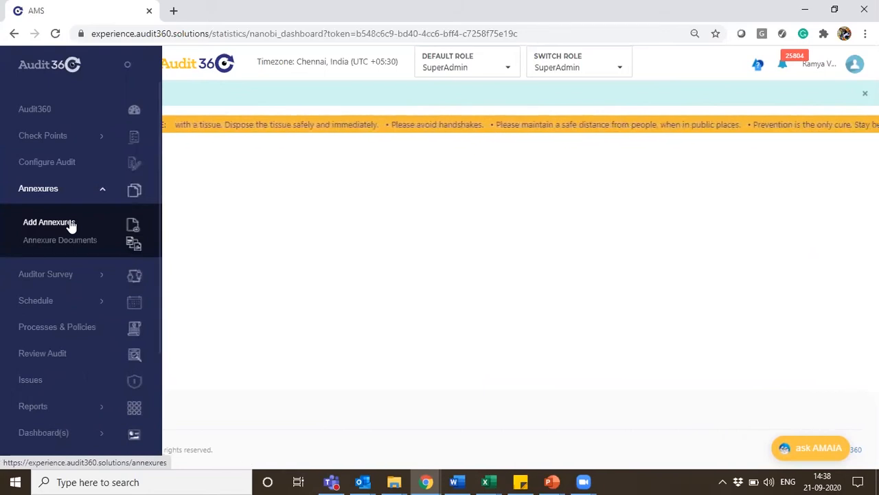
{"action": "left_click", "coordinate": [49, 223]}
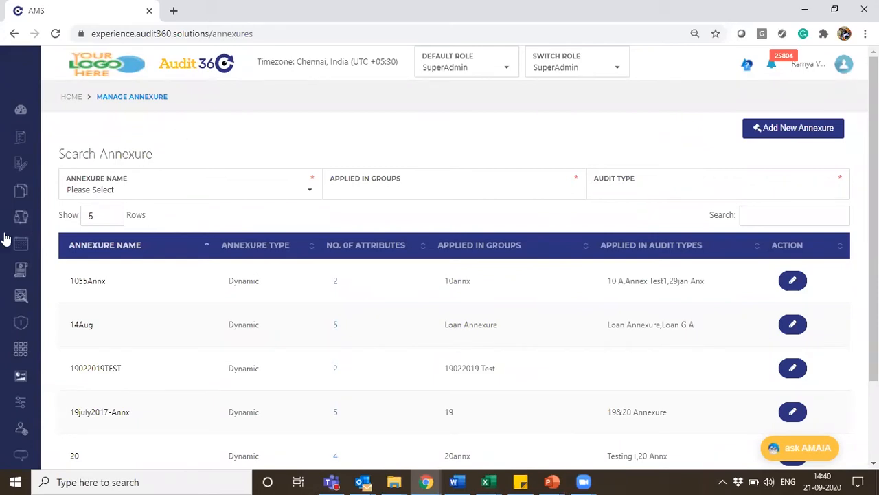
Start a new annexure and name it "Physical Assets 21Sep", correcting the misspelled word with the suggested spelling
{"action": "mouse_move", "coordinate": [34, 160]}
{"action": "left_click", "coordinate": [818, 134]}
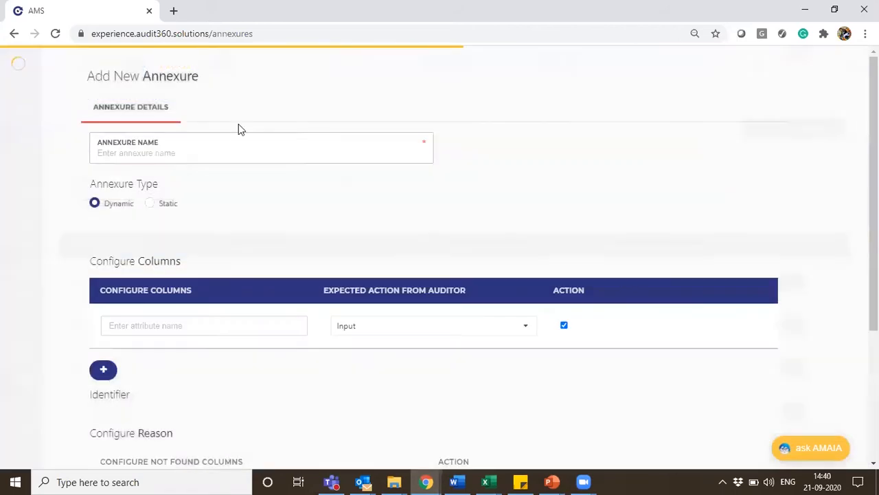
{"action": "left_click", "coordinate": [156, 154]}
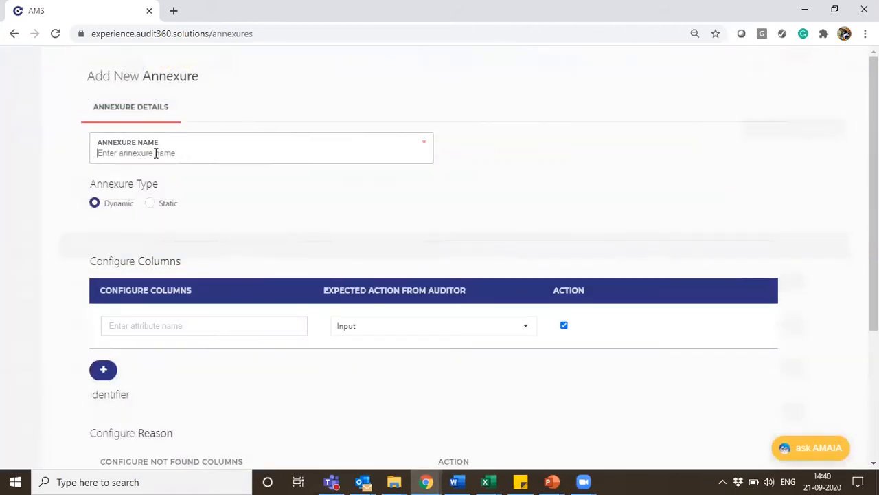
{"action": "type", "text": "Physical Assest"}
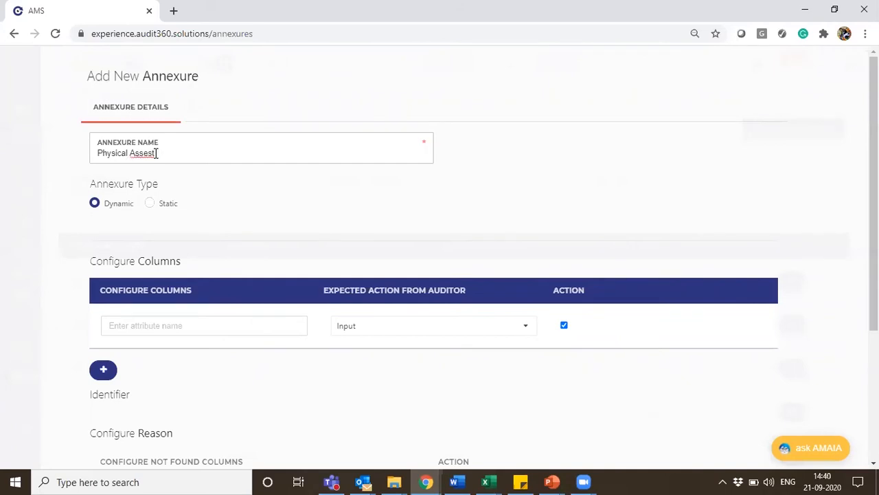
{"action": "type", "text": " 21Sep"}
{"action": "right_click", "coordinate": [140, 153]}
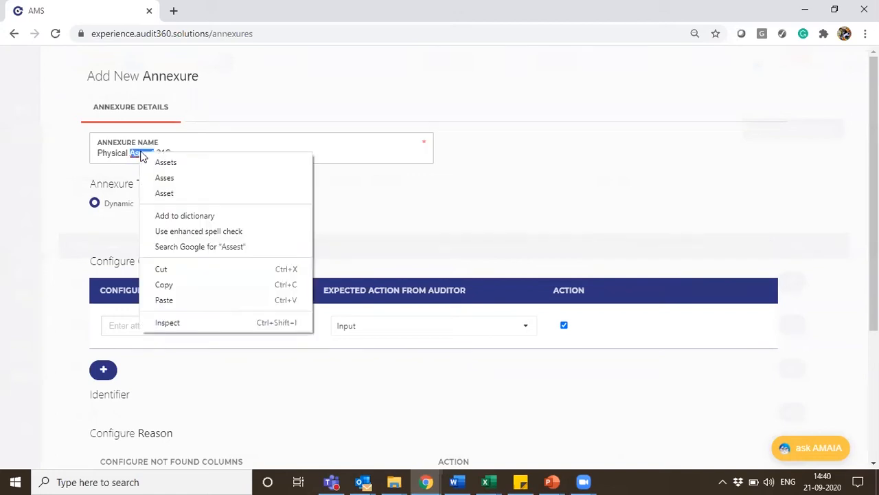
{"action": "left_click", "coordinate": [184, 159]}
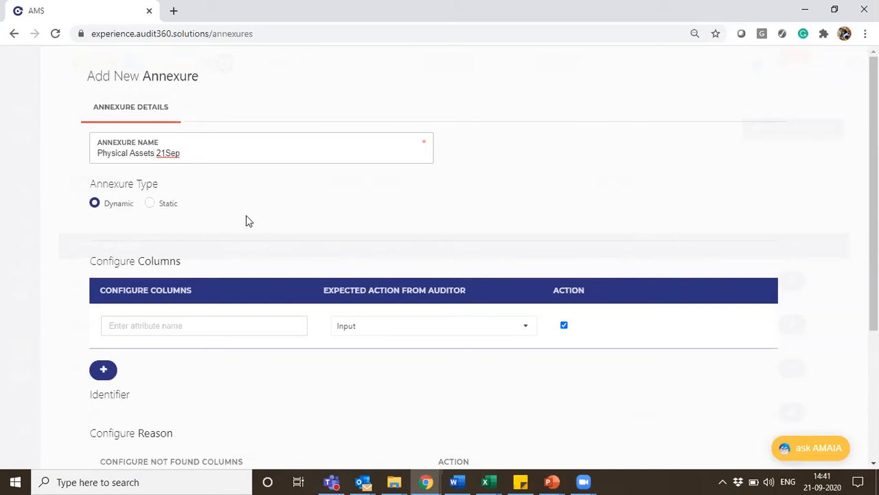
Set the annexure type to Static and name the first configured column "Assest Name"
{"action": "left_click", "coordinate": [150, 206]}
{"action": "left_click", "coordinate": [161, 318]}
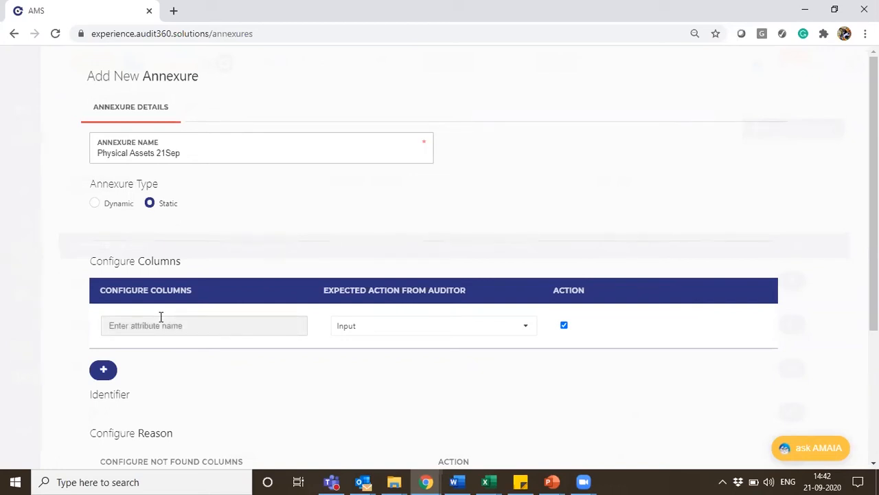
{"action": "type", "text": "Assest Name"}
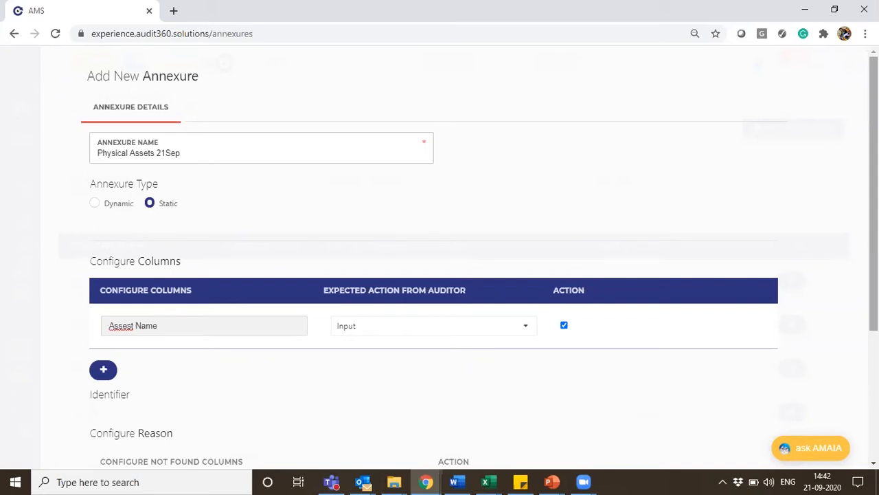
Add a second column named "Physical Count" with Verify as the expected action from the auditor
{"action": "scroll", "coordinate": [255, 252], "scroll_direction": "down", "scroll_amount": 2}
{"action": "left_click", "coordinate": [100, 265]}
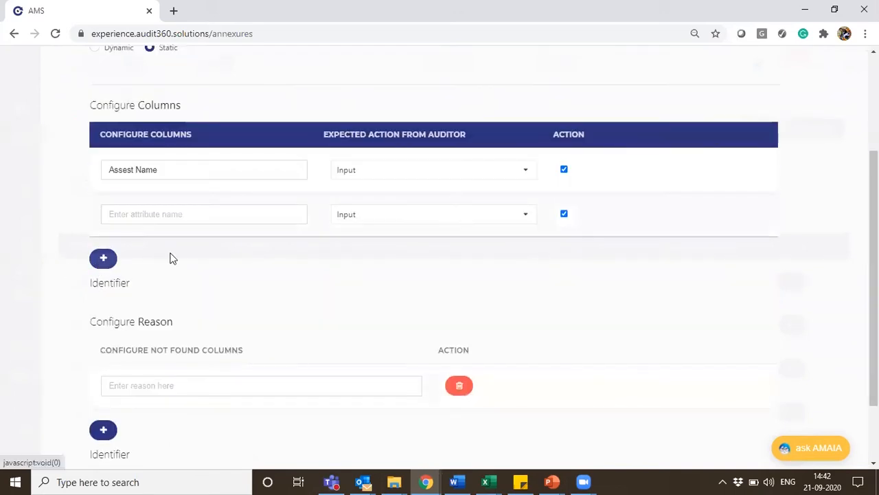
{"action": "left_click", "coordinate": [134, 213]}
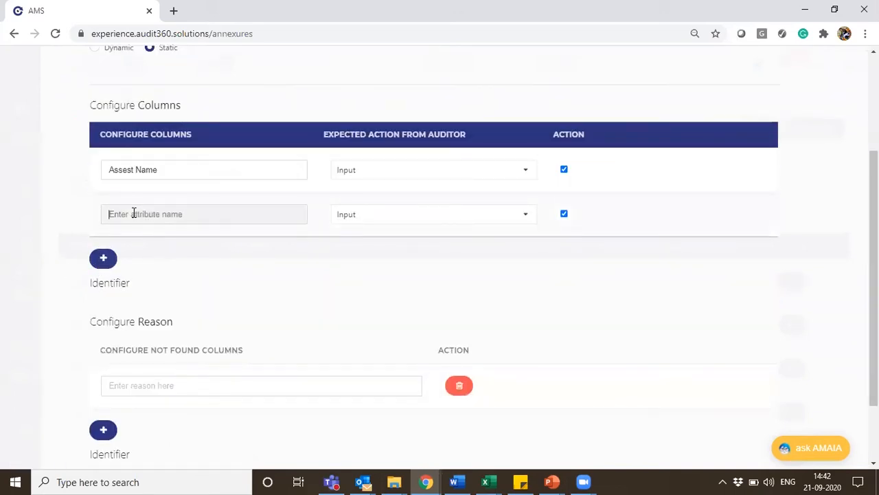
{"action": "type", "text": "Ph"}
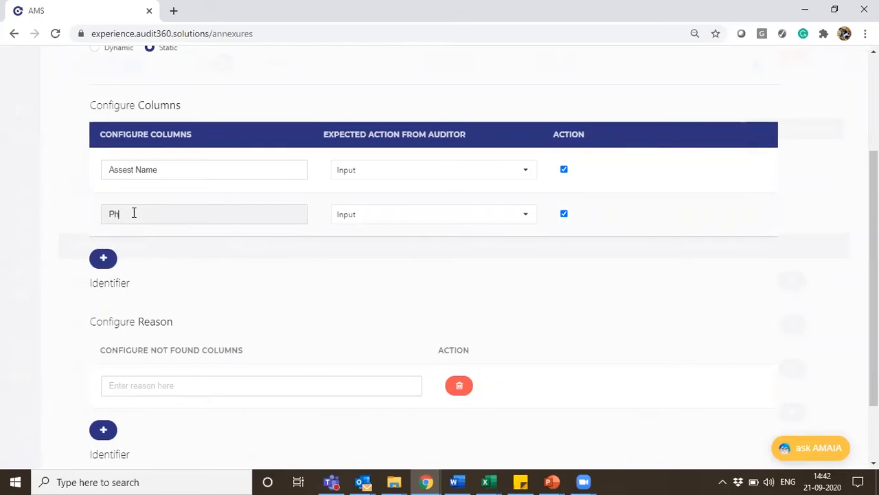
{"action": "type", "text": "ysical Count"}
{"action": "left_click", "coordinate": [379, 226]}
{"action": "left_click", "coordinate": [373, 218]}
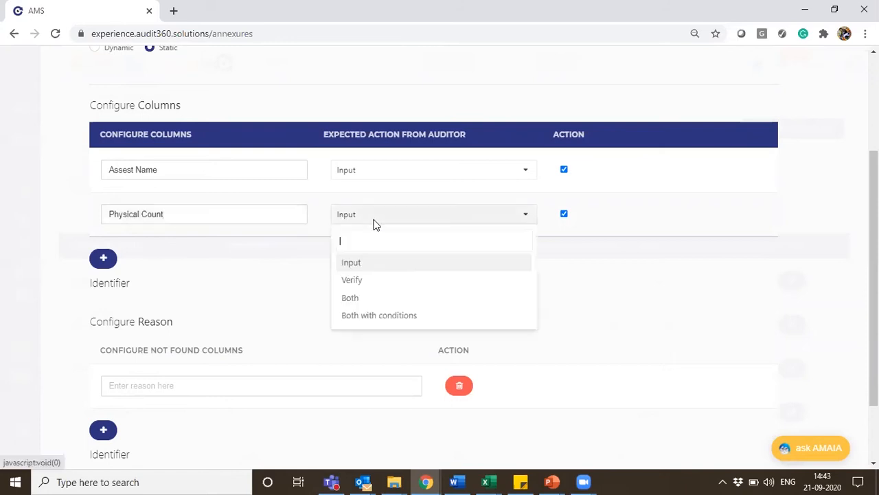
{"action": "left_click", "coordinate": [370, 281]}
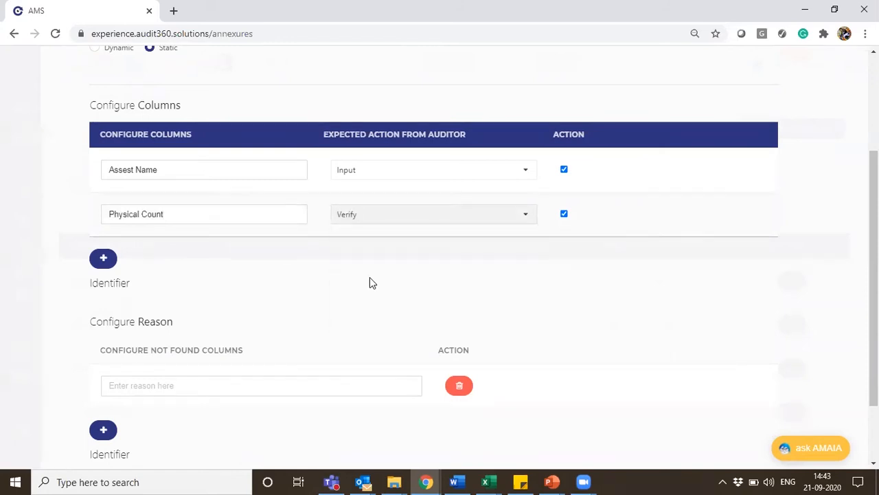
Add a third column named "Condition", keeping Input as the expected action from the auditor
{"action": "left_click", "coordinate": [104, 262]}
{"action": "left_click", "coordinate": [179, 208]}
{"action": "type", "text": "Condition"}
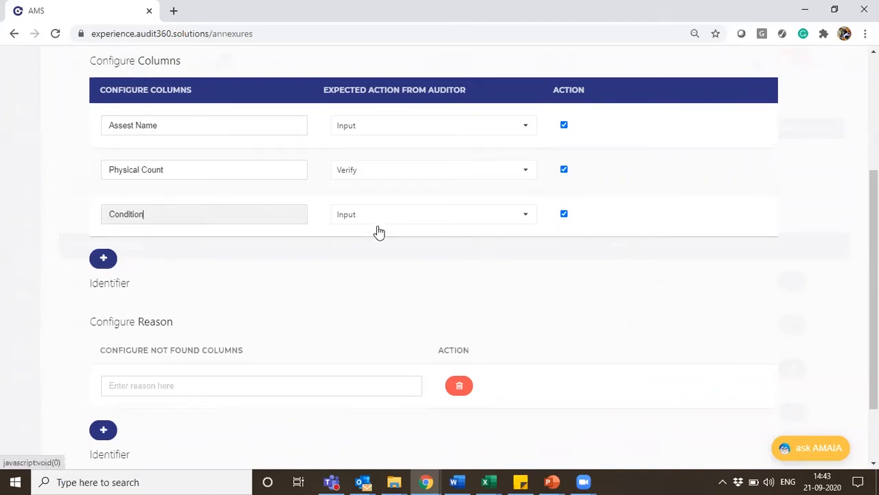
{"action": "left_click", "coordinate": [355, 253]}
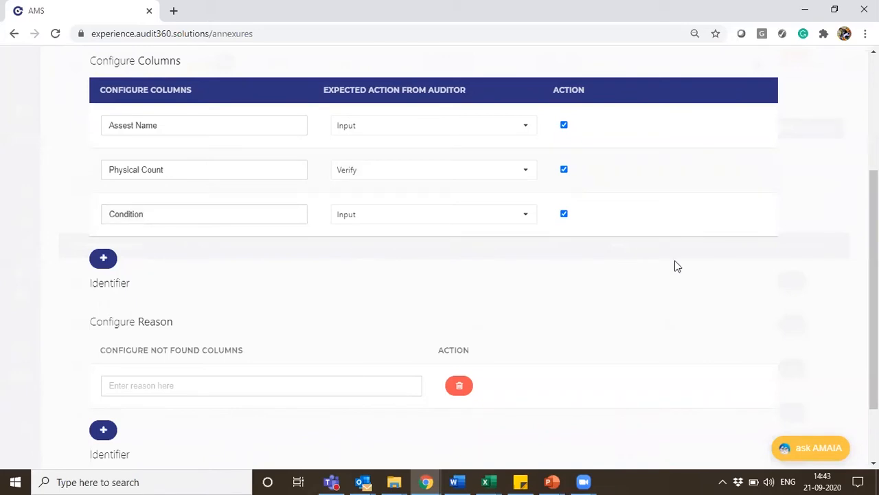
Review the configured columns, the not-found reason section and the available choices for the primary identifier
{"action": "left_click_drag", "start_coordinate": [874, 289], "coordinate": [874, 273]}
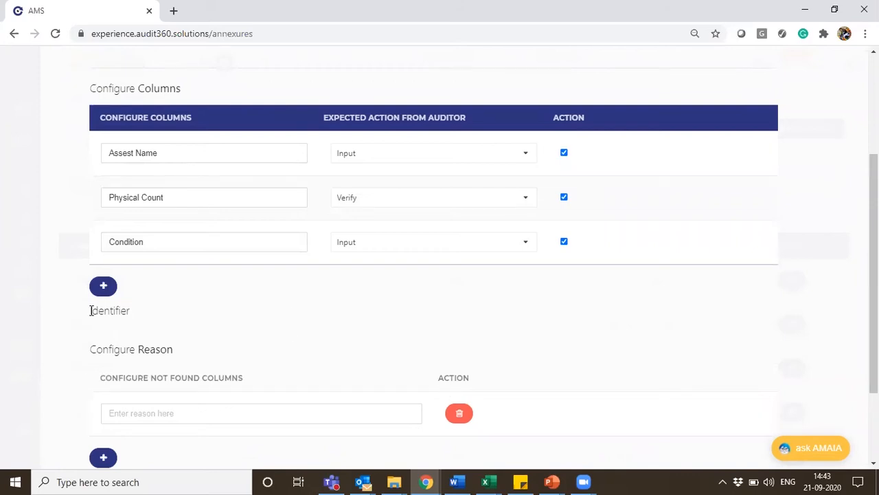
{"action": "left_click_drag", "start_coordinate": [873, 275], "coordinate": [874, 340]}
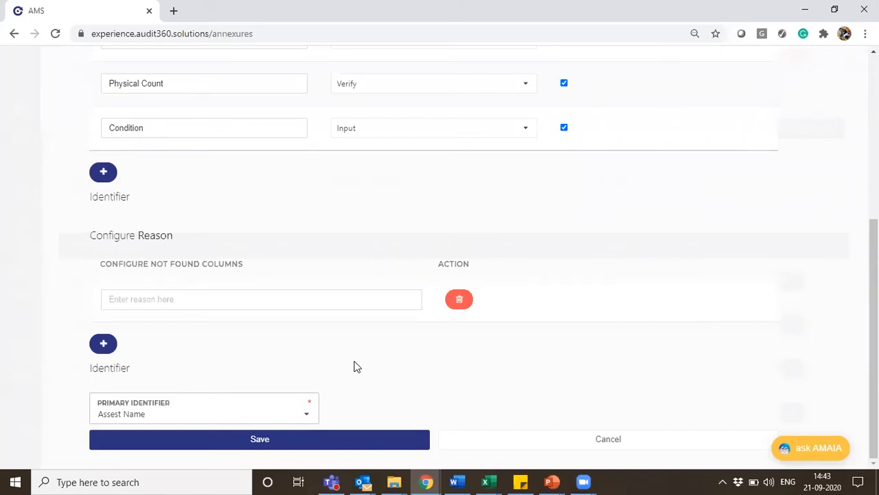
{"action": "scroll", "coordinate": [874, 336], "scroll_direction": "up", "scroll_amount": 1}
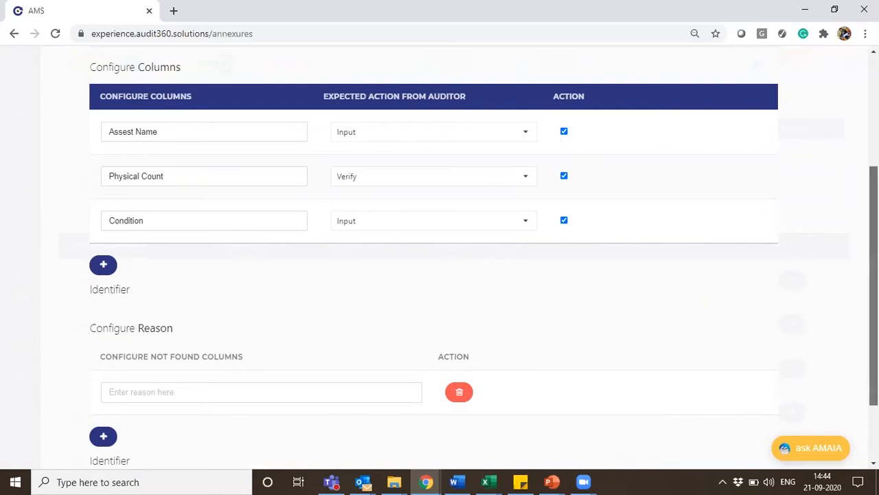
{"action": "scroll", "coordinate": [511, 185], "scroll_direction": "down", "scroll_amount": 1}
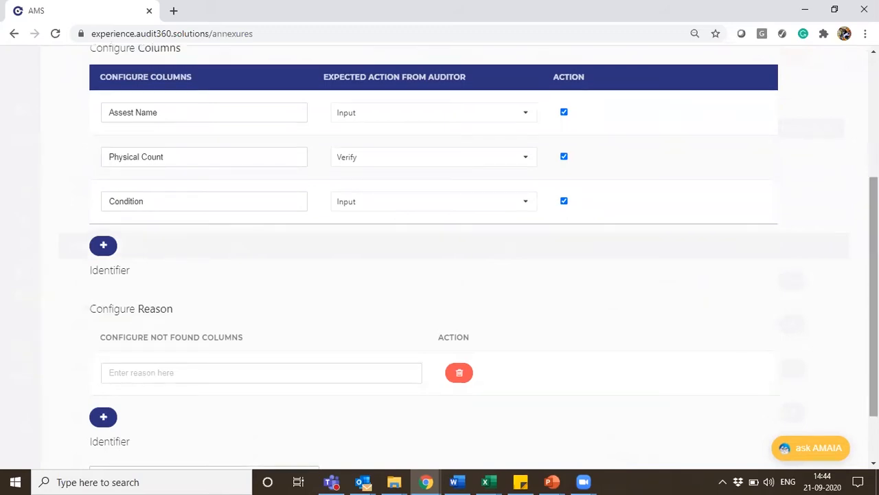
{"action": "scroll", "coordinate": [127, 432], "scroll_direction": "down", "scroll_amount": 1}
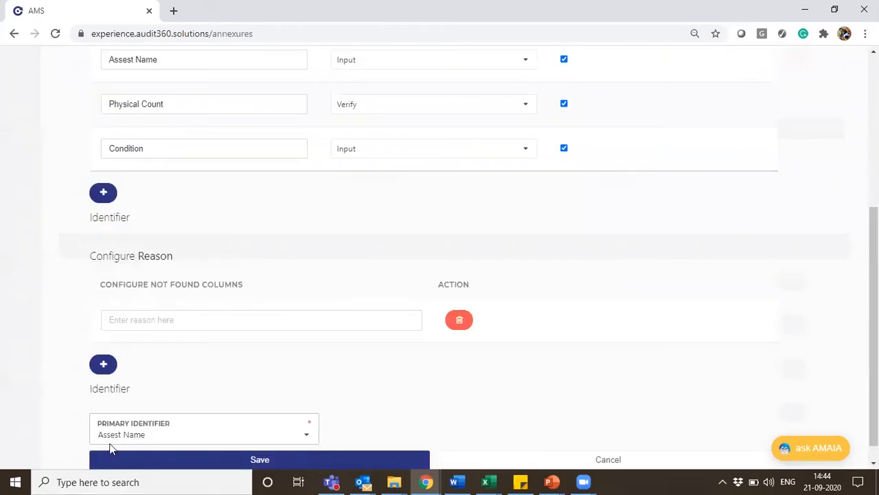
{"action": "left_click", "coordinate": [134, 432]}
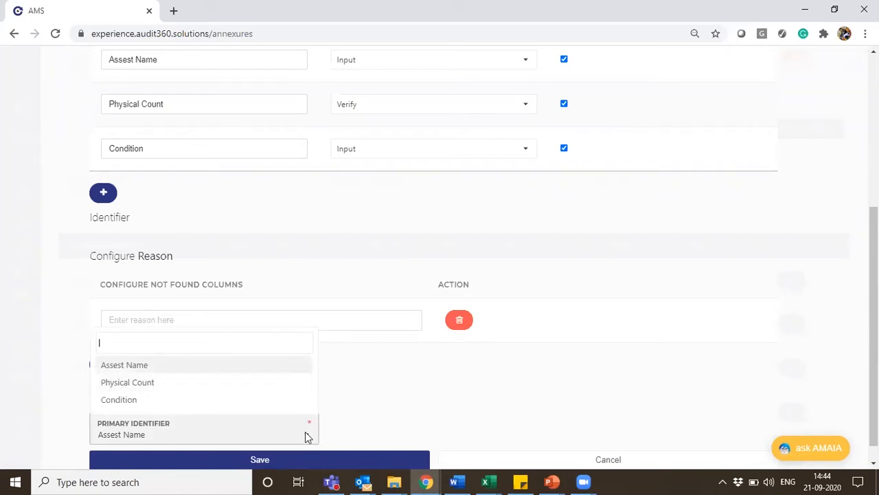
{"action": "left_click", "coordinate": [379, 394]}
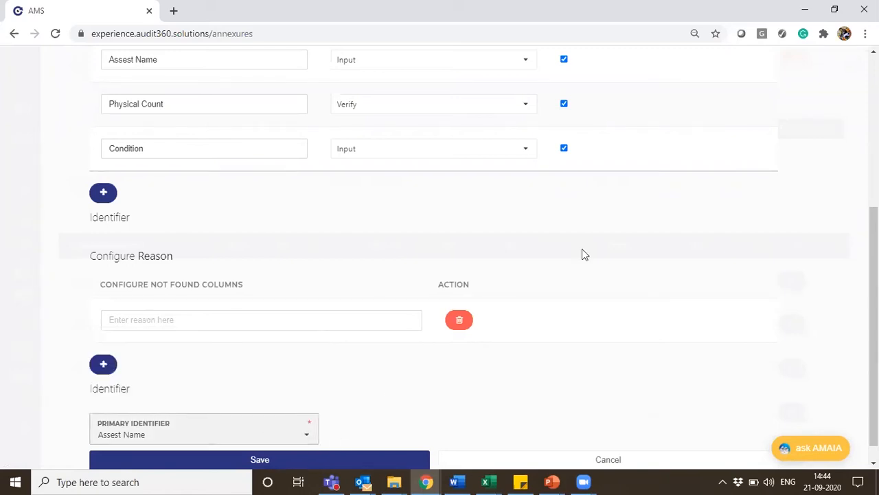
{"action": "scroll", "coordinate": [874, 330], "scroll_direction": "down", "scroll_amount": 1}
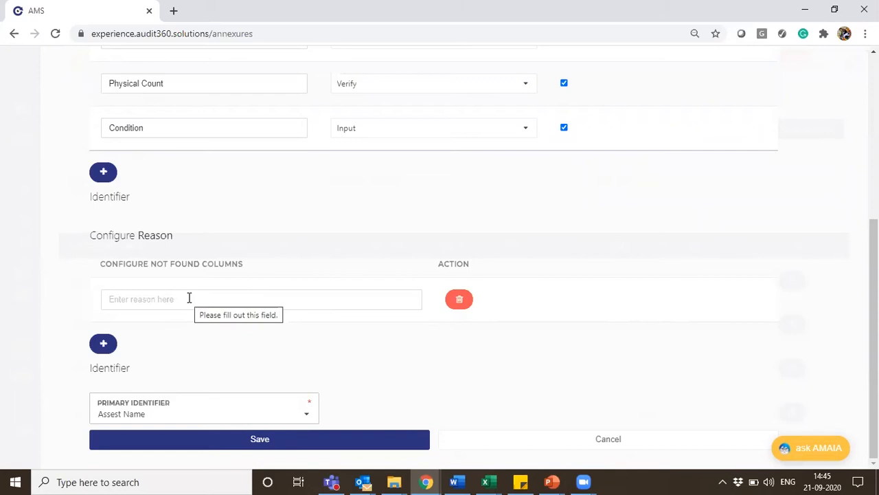
Enter "Assets not found" as the first not-found reason, correcting the misspelled word with the suggested spelling
{"action": "left_click", "coordinate": [153, 306]}
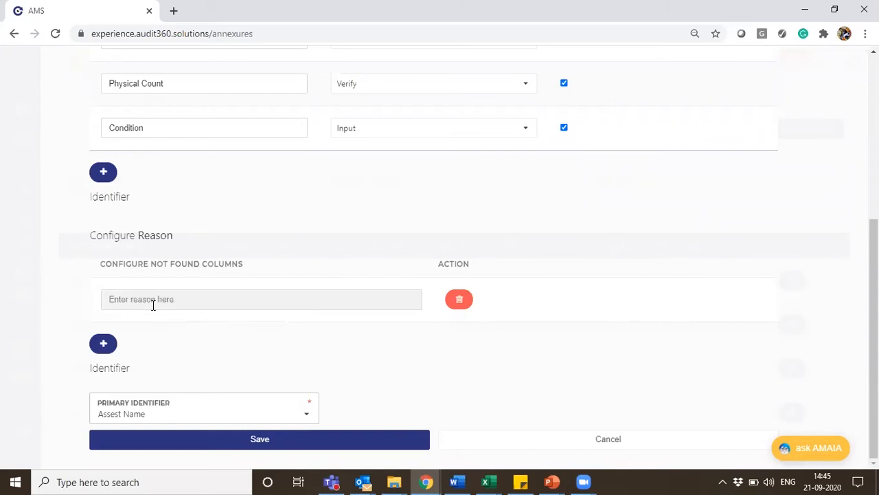
{"action": "type", "text": "Assest not found"}
{"action": "right_click", "coordinate": [128, 299]}
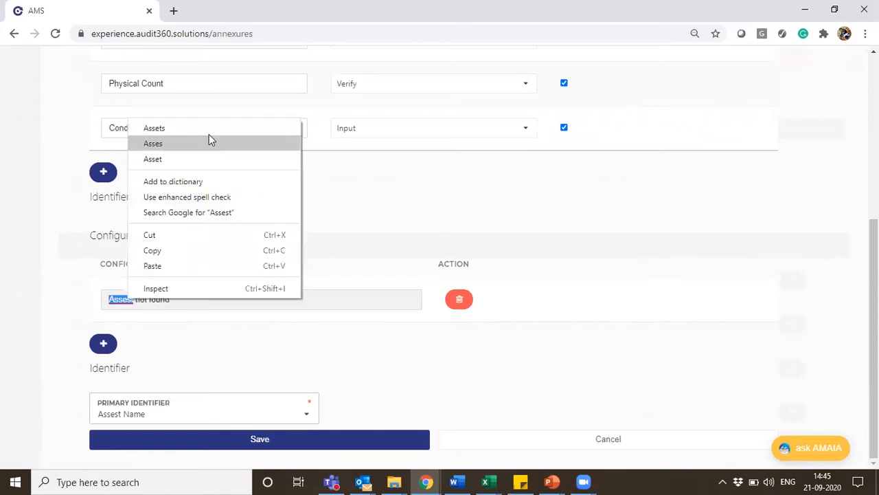
{"action": "left_click", "coordinate": [210, 128]}
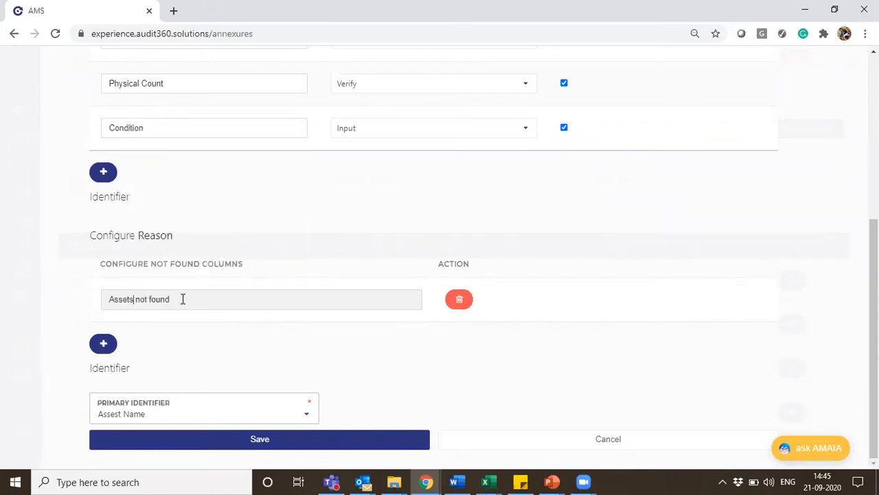
{"action": "type", "text": ","}
{"action": "key", "text": "BackSpace"}
{"action": "key", "text": "BackSpace"}
Add a second not-found reason reading "Sent for rectification"
{"action": "left_click", "coordinate": [105, 344]}
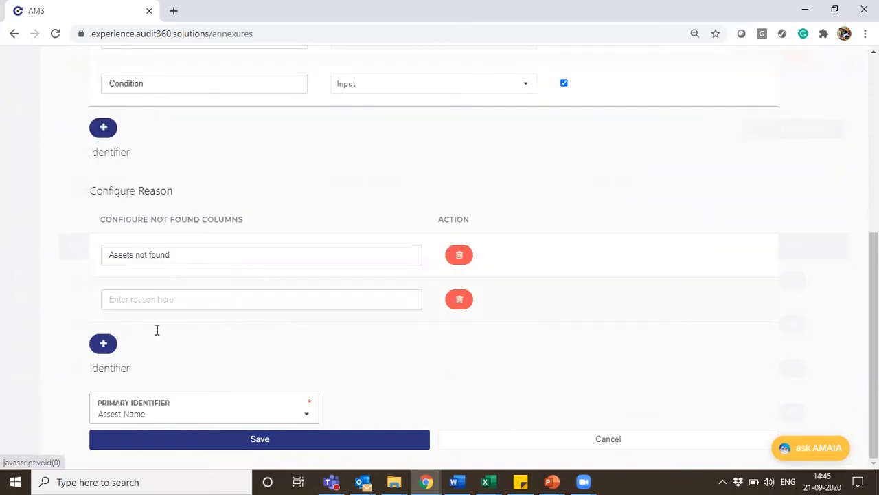
{"action": "left_click", "coordinate": [148, 294]}
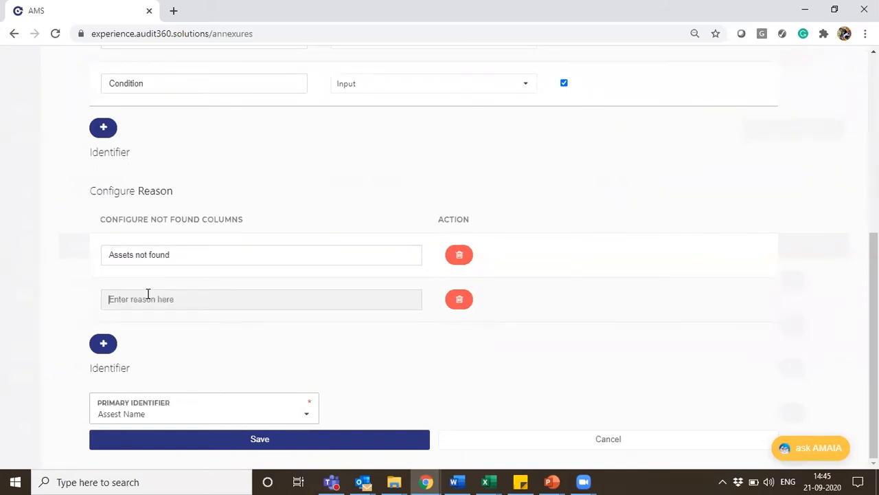
{"action": "type", "text": "Ad"}
{"action": "key", "text": "BackSpace"}
{"action": "key", "text": "BackSpace"}
{"action": "type", "text": "In"}
{"action": "key", "text": "BackSpace"}
{"action": "key", "text": "BackSpace"}
{"action": "type", "text": "Se"}
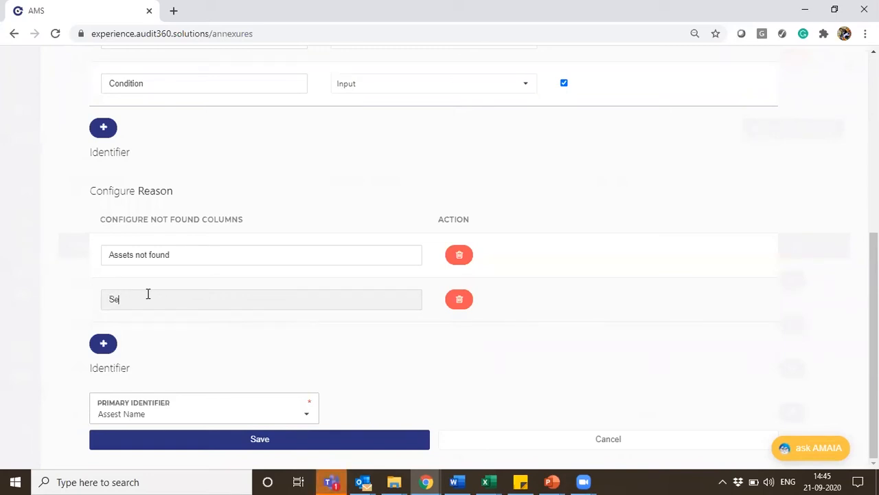
{"action": "type", "text": "nt for re"}
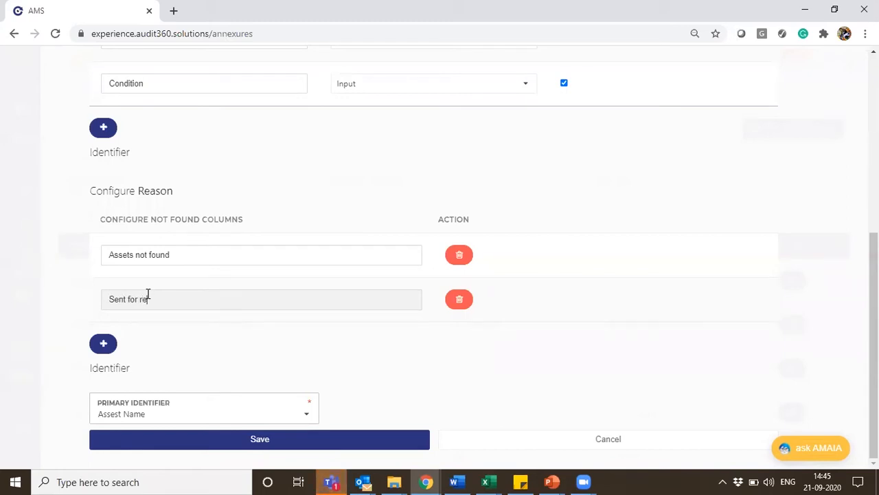
{"action": "type", "text": "ctification"}
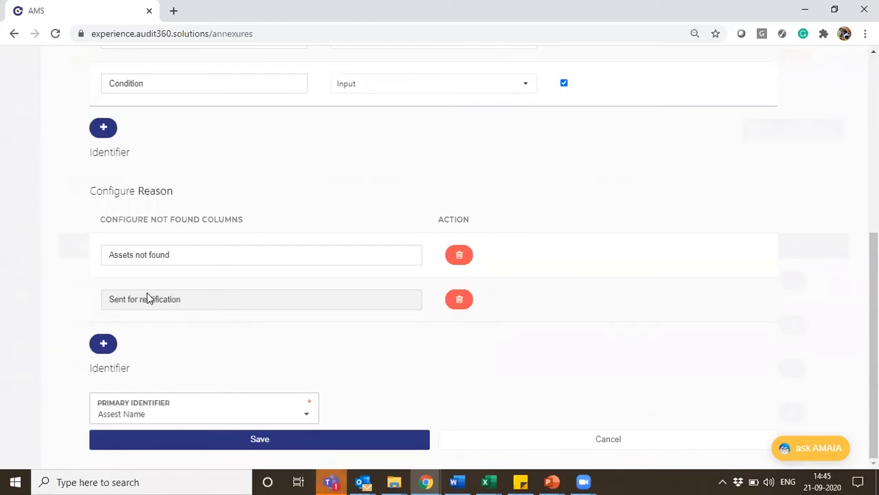
Save the assets annexure and start a new dynamic annexure named "Voucher 21Sep"
{"action": "left_click_drag", "start_coordinate": [874, 335], "coordinate": [874, 334]}
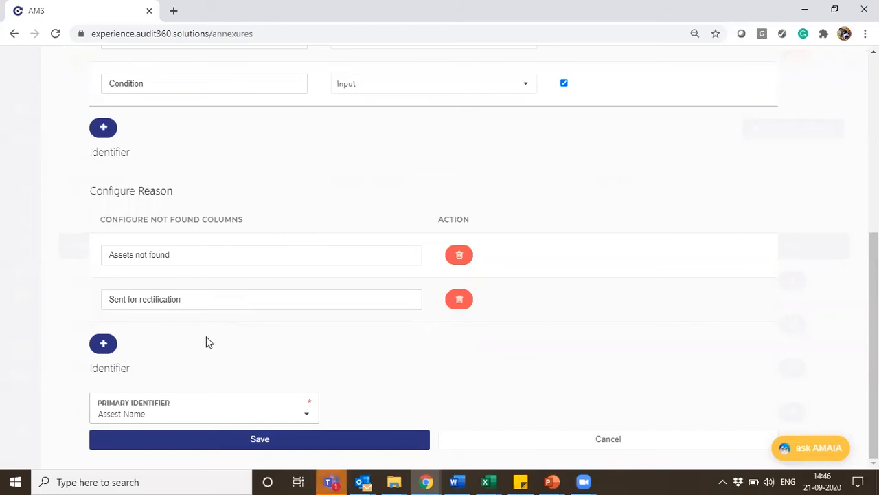
{"action": "left_click", "coordinate": [302, 448]}
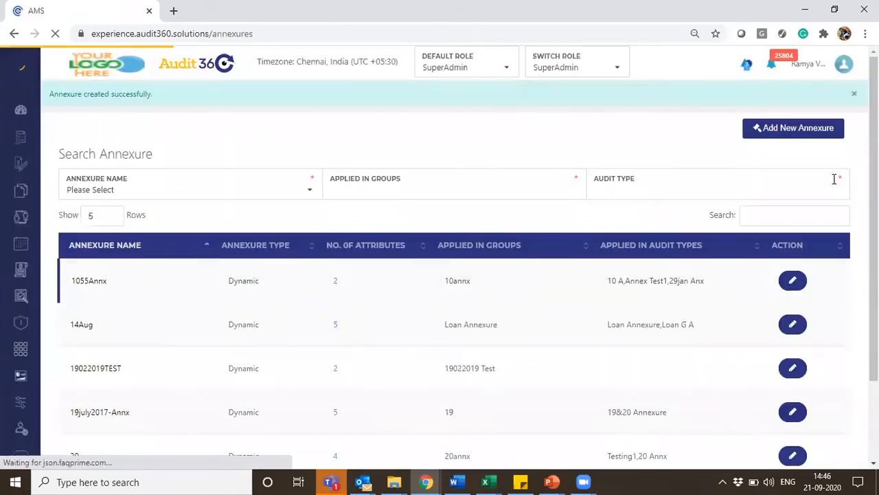
{"action": "left_click", "coordinate": [763, 135]}
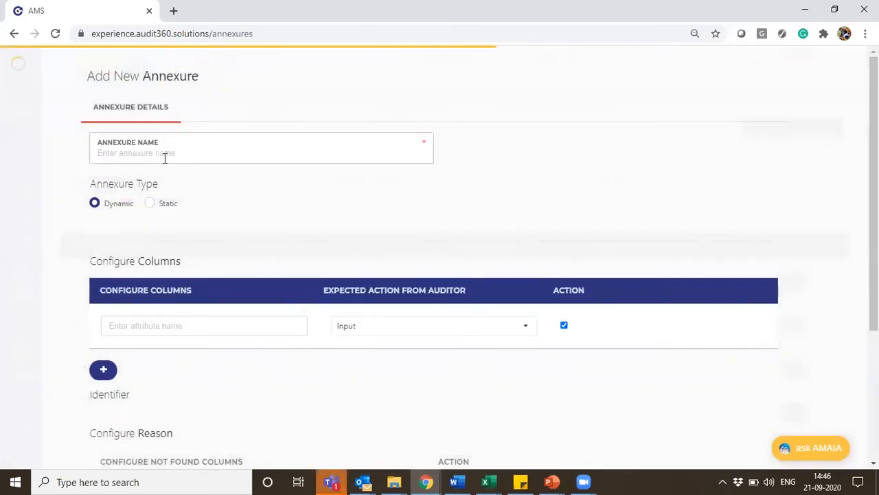
{"action": "left_click", "coordinate": [165, 158]}
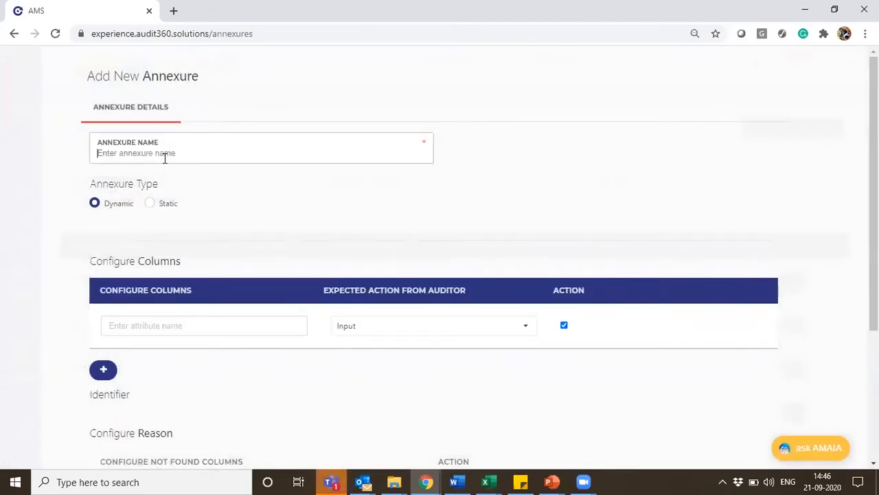
{"action": "type", "text": "Voucher 21Sep"}
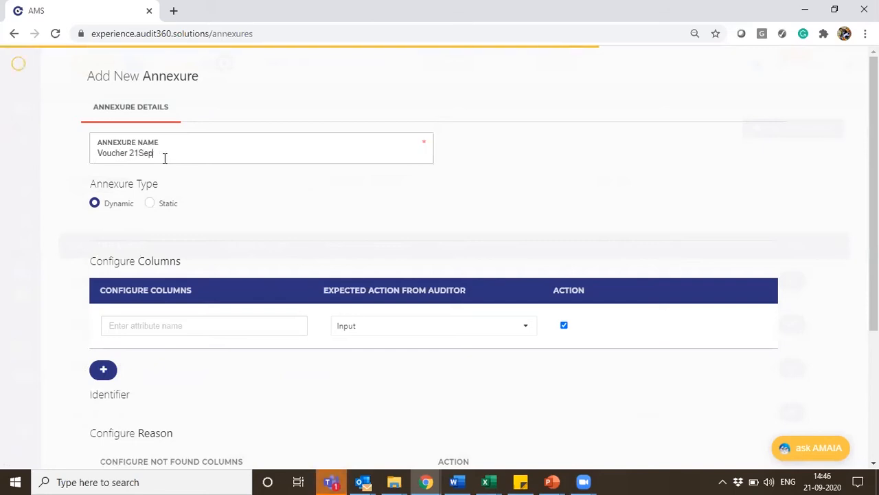
Name the first column "Voucher Number", keeping Input as the expected action from the auditor
{"action": "left_click", "coordinate": [149, 325]}
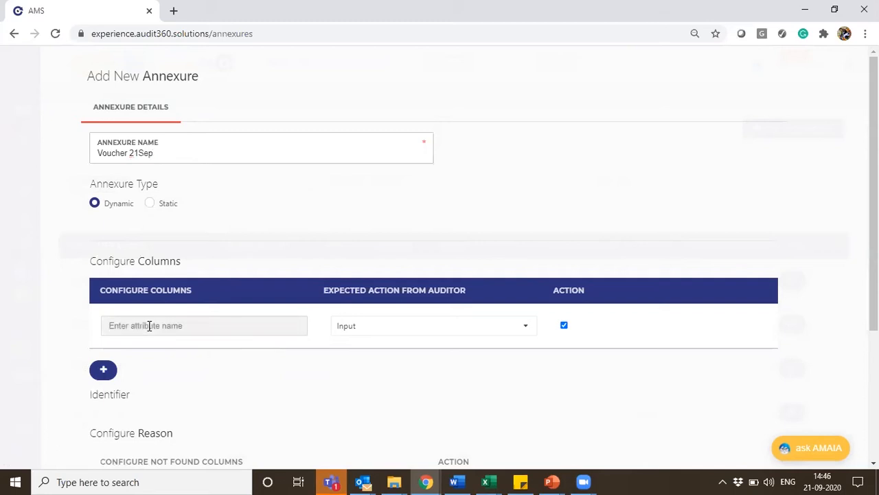
{"action": "type", "text": "Voucher Number"}
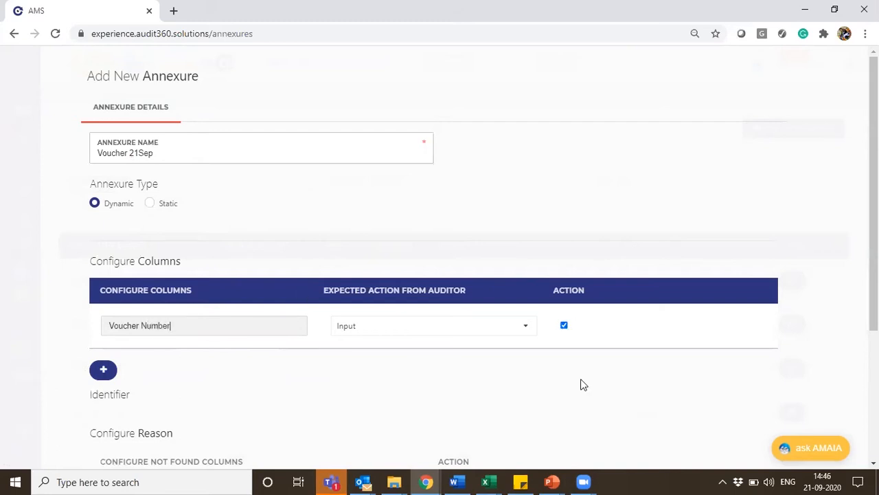
Add a second column named "Amount Verification" with Verify as the expected action from the auditor
{"action": "left_click", "coordinate": [104, 371]}
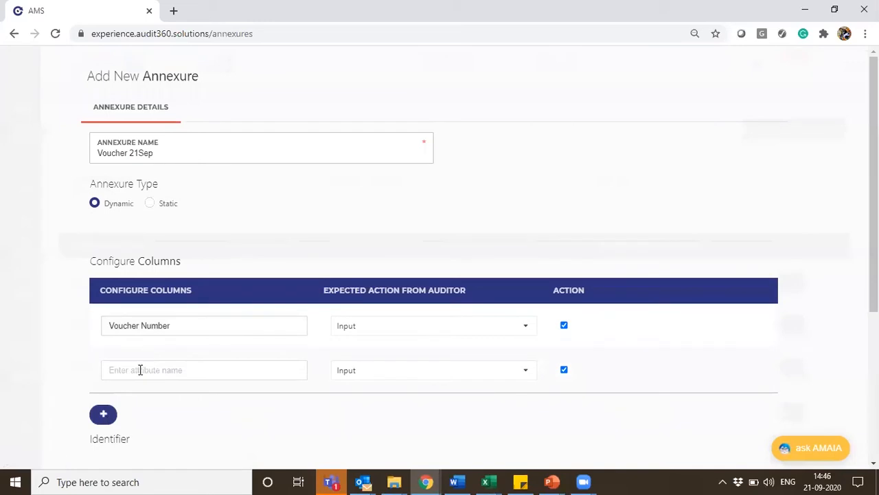
{"action": "left_click", "coordinate": [140, 369]}
{"action": "type", "text": "Am"}
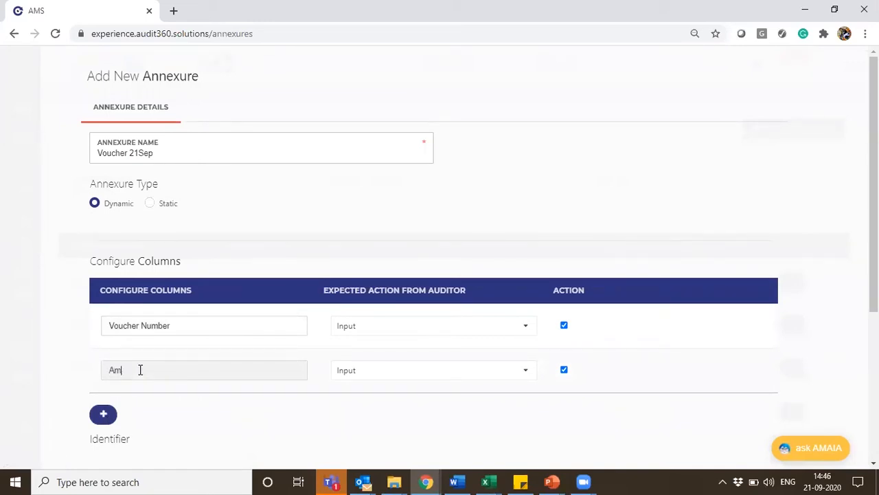
{"action": "type", "text": "ount Verification"}
{"action": "left_click", "coordinate": [373, 378]}
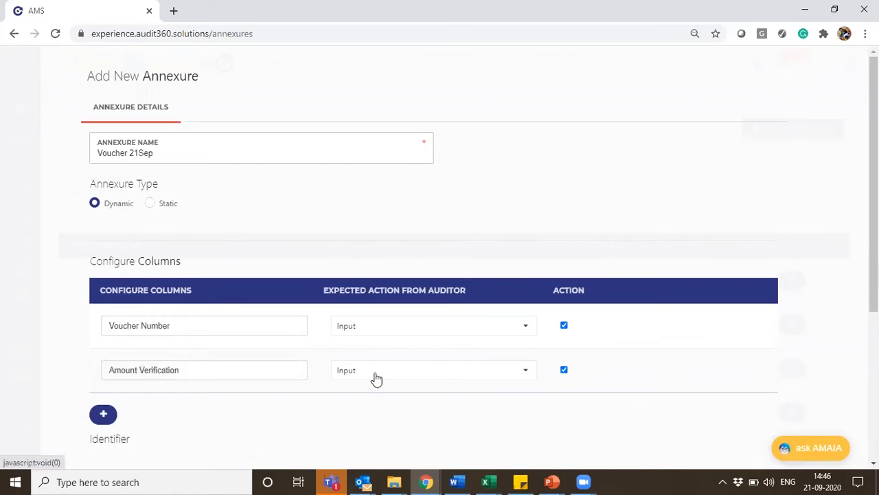
{"action": "left_click", "coordinate": [396, 373]}
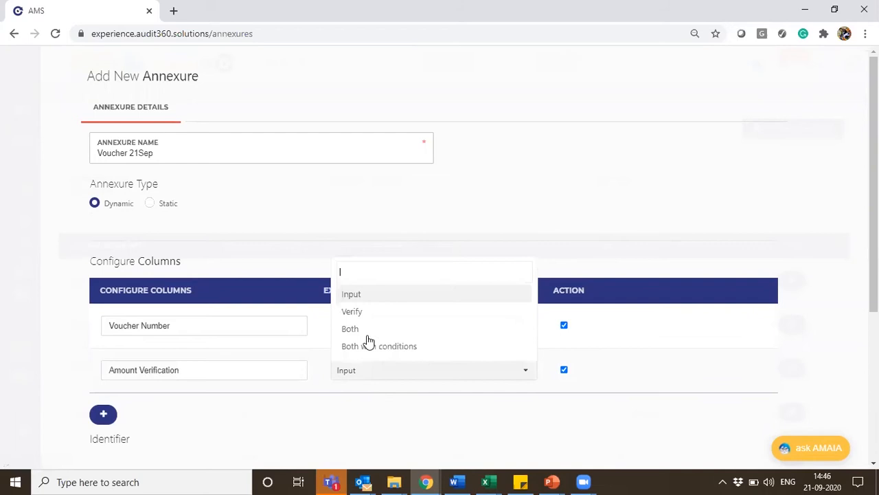
{"action": "left_click", "coordinate": [357, 313]}
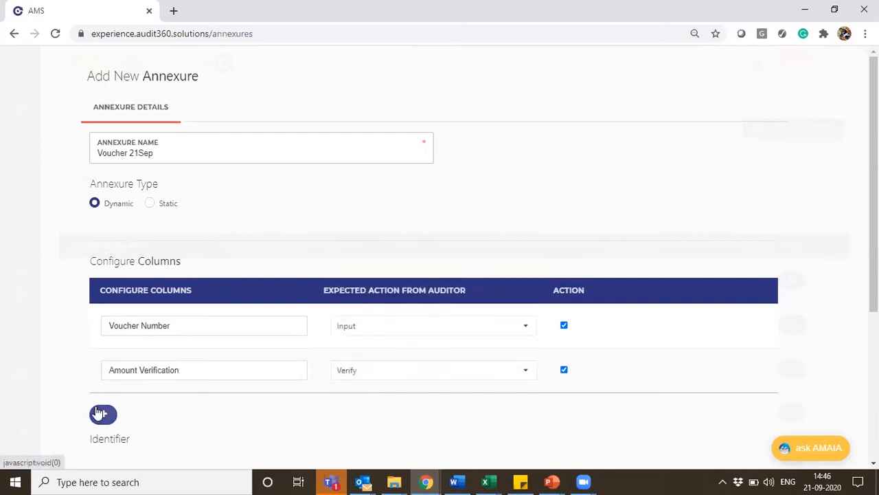
Add a third column named "Authorized person signature" with Verify as the expected action from the auditor
{"action": "left_click", "coordinate": [103, 413]}
{"action": "left_click", "coordinate": [161, 412]}
{"action": "type", "text": "S"}
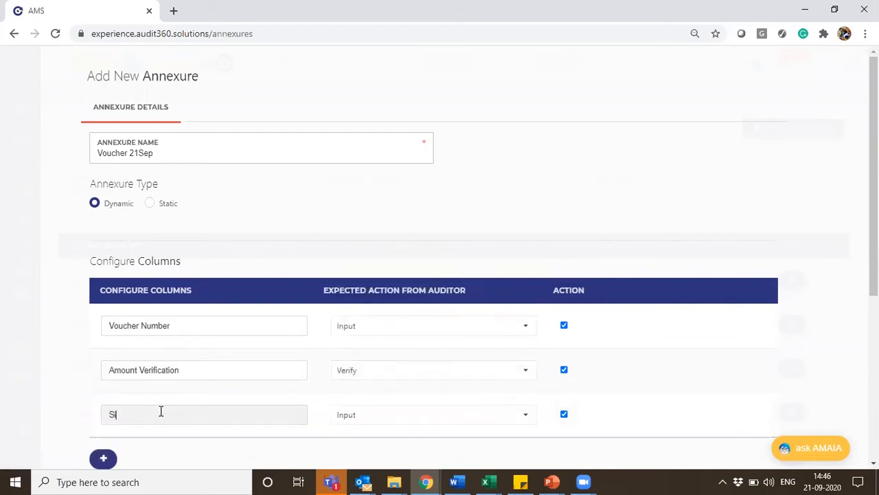
{"action": "key", "text": "BackSpace"}
{"action": "type", "text": "Authorized person signature"}
{"action": "left_click", "coordinate": [370, 423]}
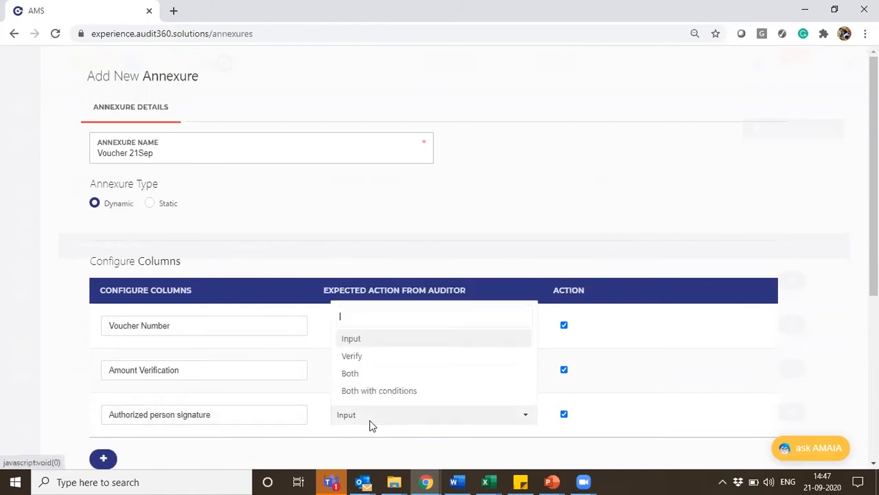
{"action": "left_click", "coordinate": [360, 357]}
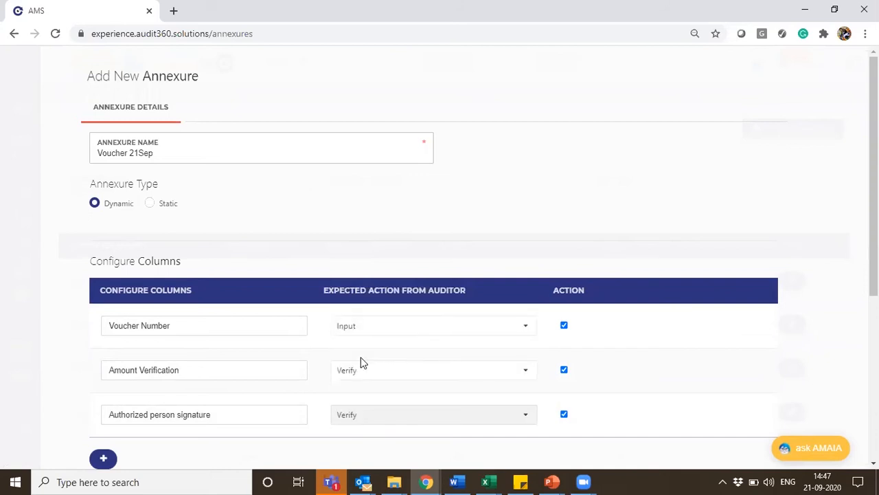
Enter "Number does not exist" as the voucher annexure's first not-found reason
{"action": "scroll", "coordinate": [32, 270], "scroll_direction": "down", "scroll_amount": 4}
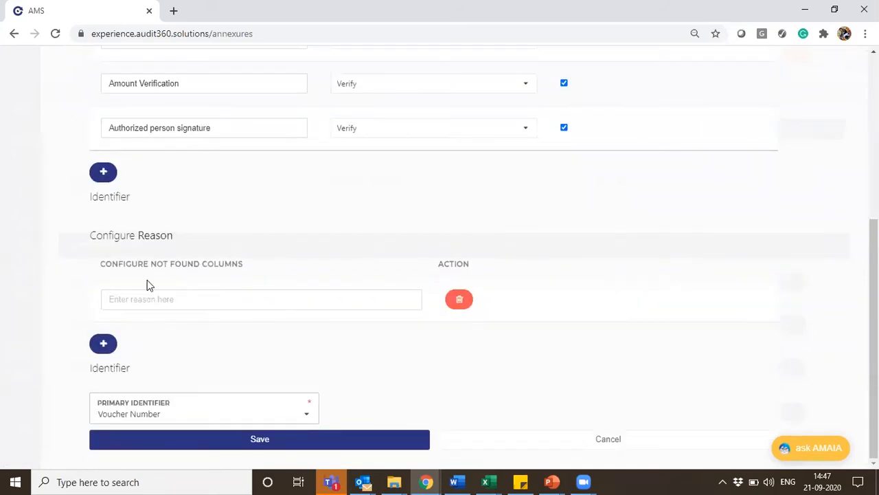
{"action": "left_click", "coordinate": [144, 299]}
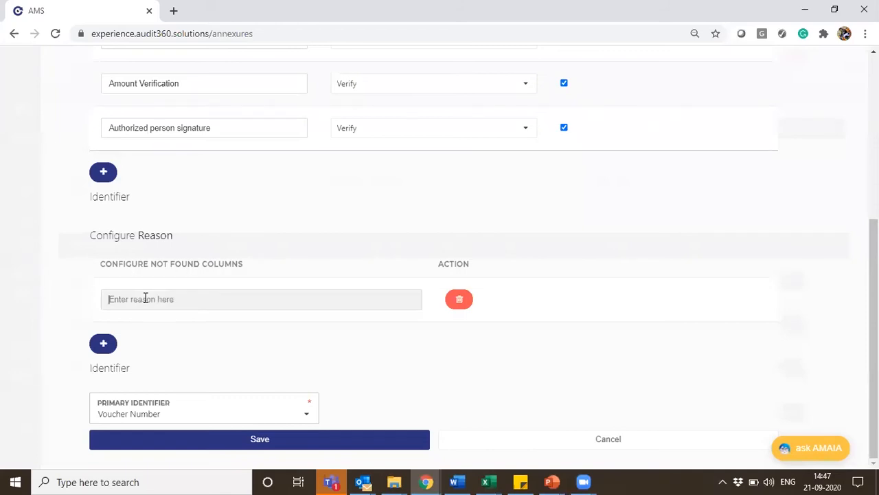
{"action": "type", "text": "N"}
{"action": "key", "text": "BackSpace"}
{"action": "type", "text": "Number o"}
{"action": "type", "text": "oes not exist"}
Add a second not-found reason reading "voucher number is not used"
{"action": "left_click", "coordinate": [106, 347]}
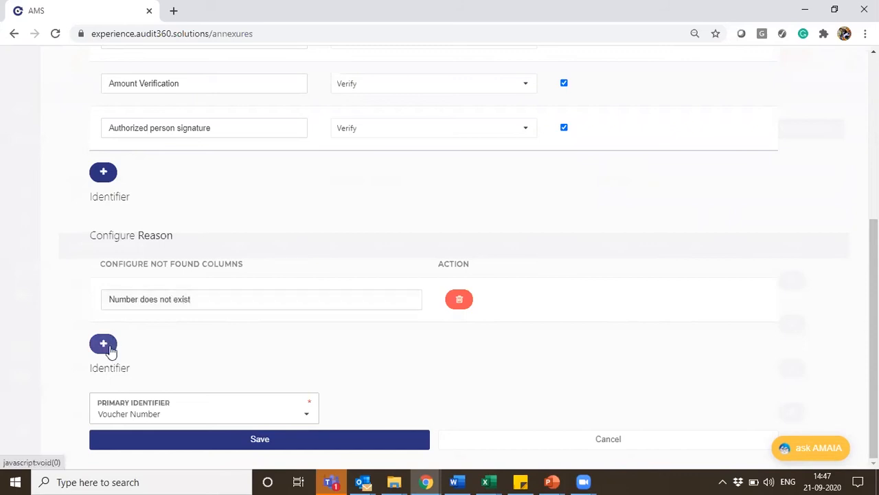
{"action": "left_click", "coordinate": [130, 299]}
{"action": "type", "text": "voucher number is not used"}
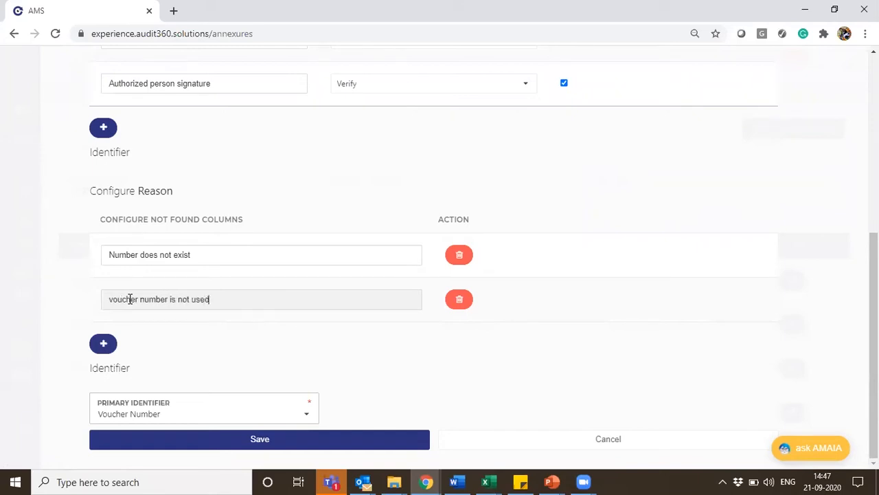
Add a third not-found reason reading "voucher copy is missing" and save the voucher annexure
{"action": "left_click", "coordinate": [103, 344]}
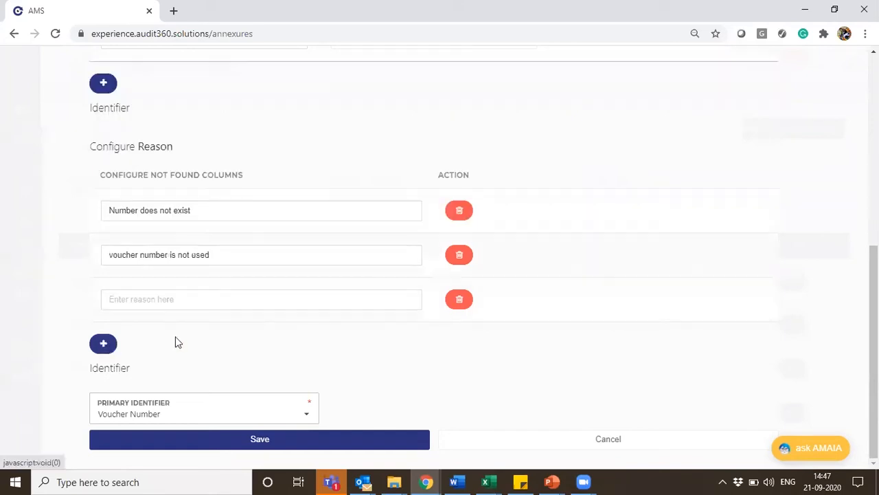
{"action": "left_click", "coordinate": [132, 300]}
{"action": "type", "text": "voucher "}
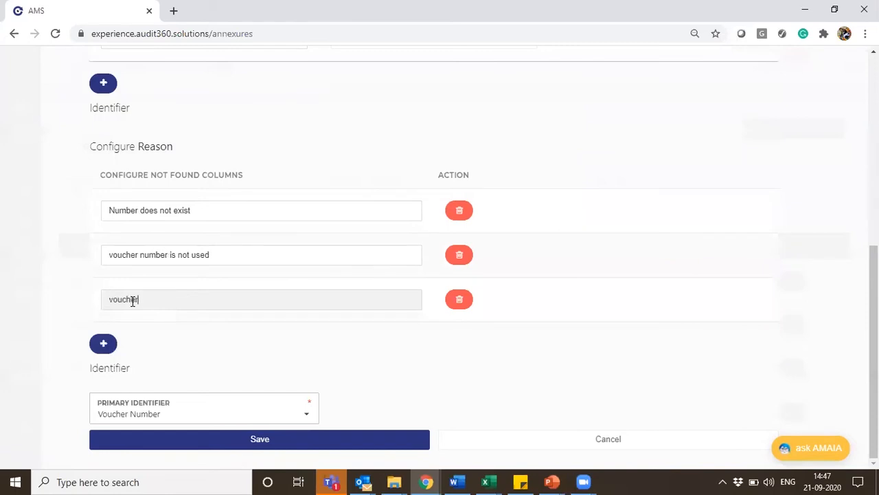
{"action": "type", "text": "copy is missing"}
{"action": "left_click", "coordinate": [266, 438]}
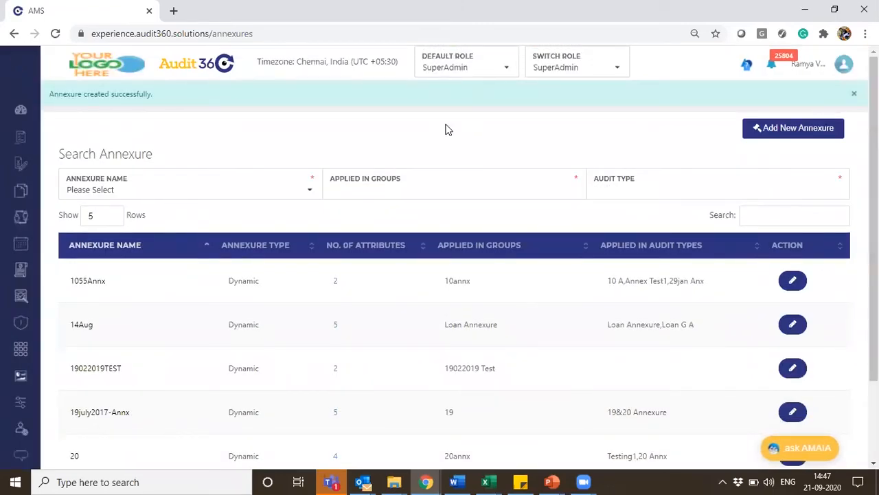
Open the Manage CheckPoints page of the Check Points section
{"action": "mouse_move", "coordinate": [4, 147]}
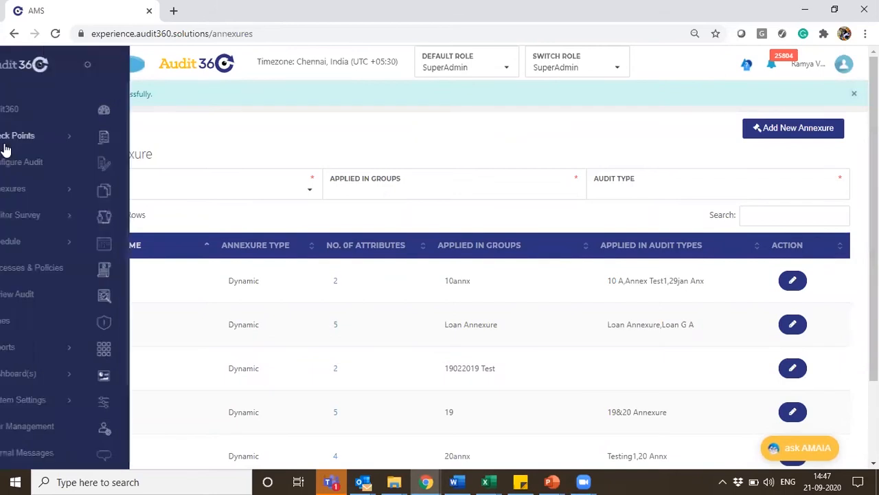
{"action": "left_click", "coordinate": [50, 143]}
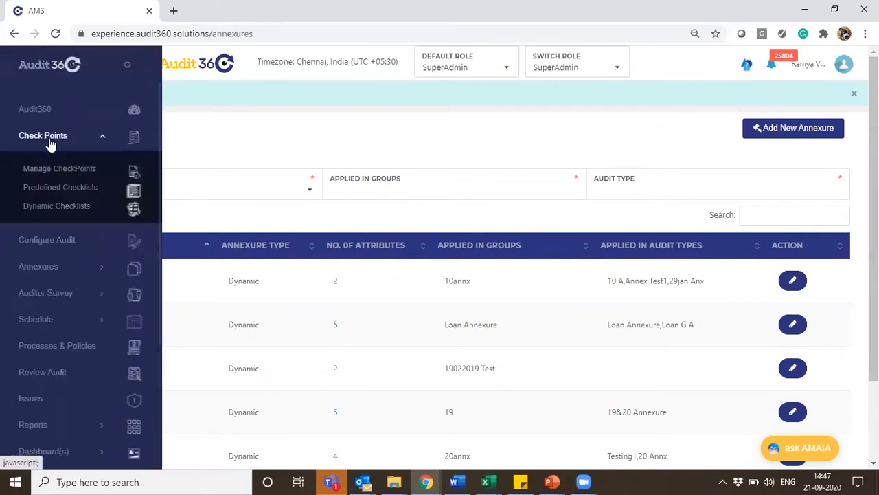
{"action": "left_click", "coordinate": [76, 174]}
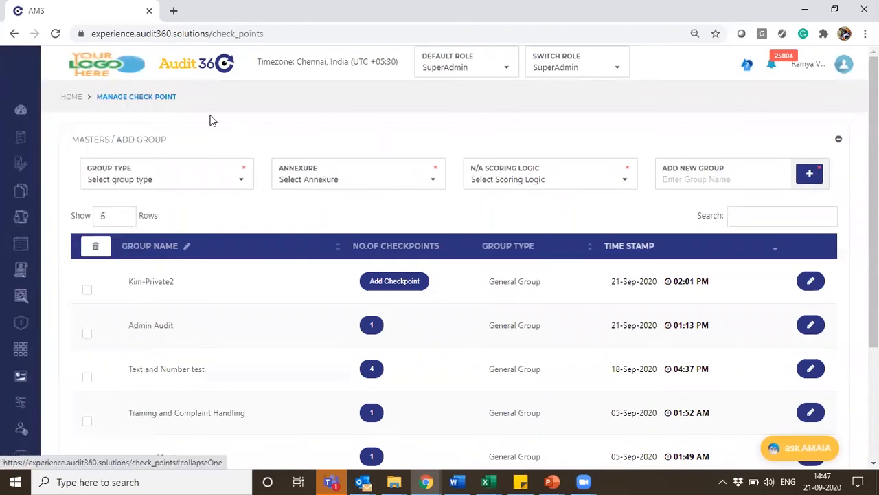
Set the new group's type to Annexure Group and link it to the "Voucher 21Sep" annexure
{"action": "left_click", "coordinate": [233, 183]}
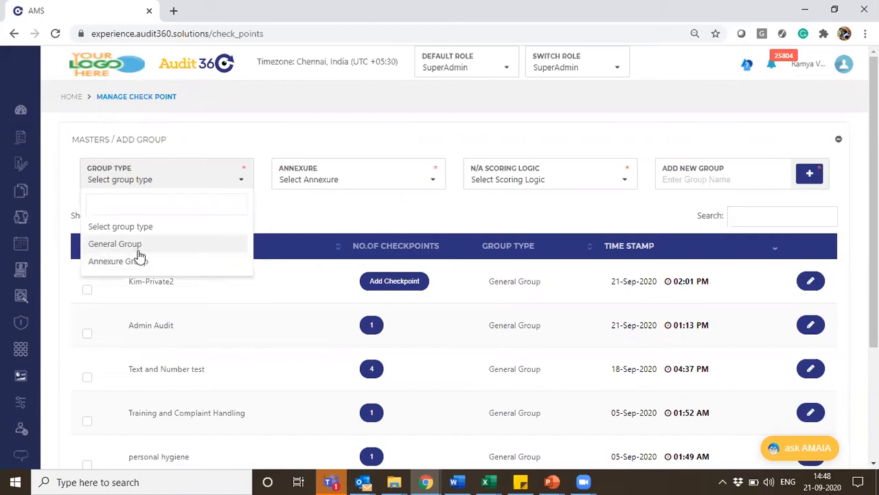
{"action": "left_click", "coordinate": [136, 267]}
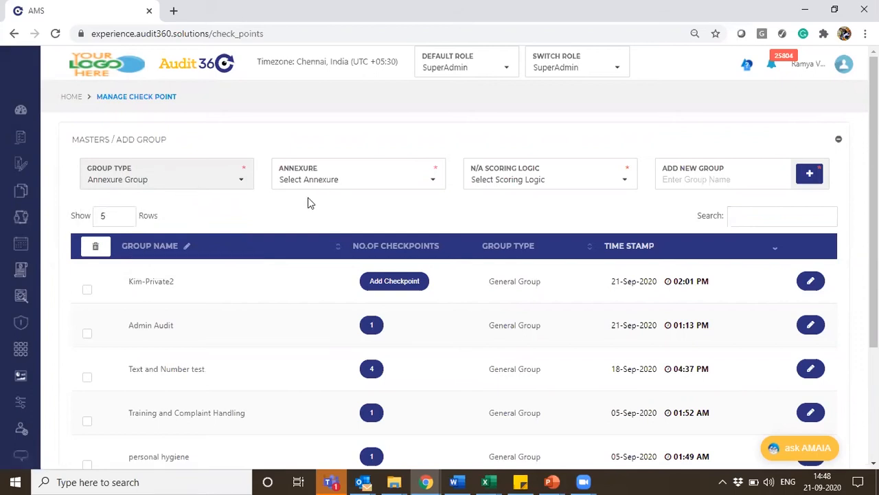
{"action": "left_click", "coordinate": [297, 181]}
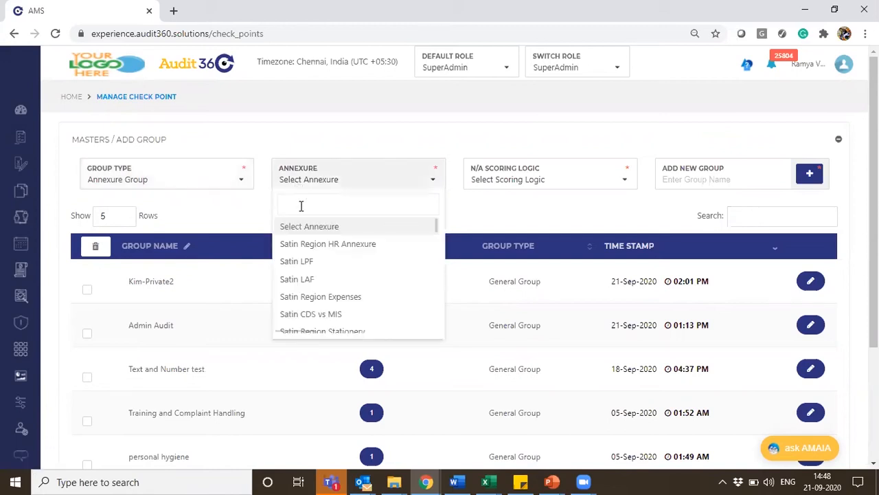
{"action": "type", "text": "Vou"}
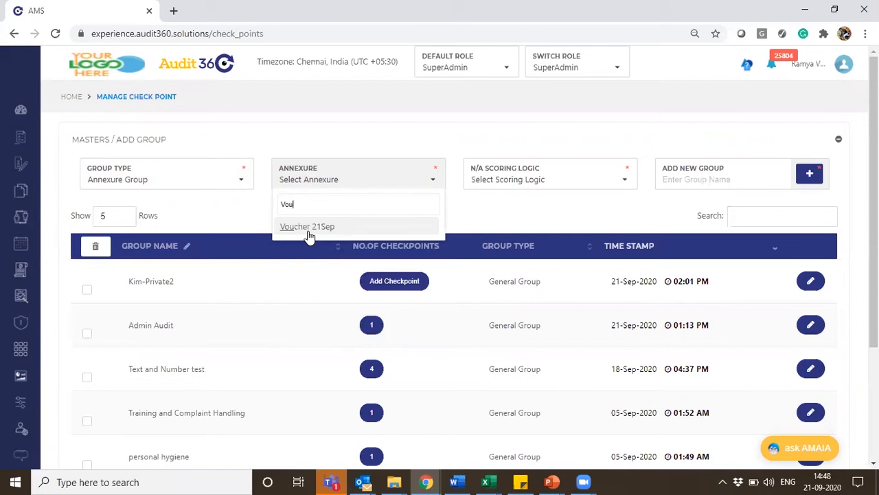
{"action": "left_click", "coordinate": [308, 228]}
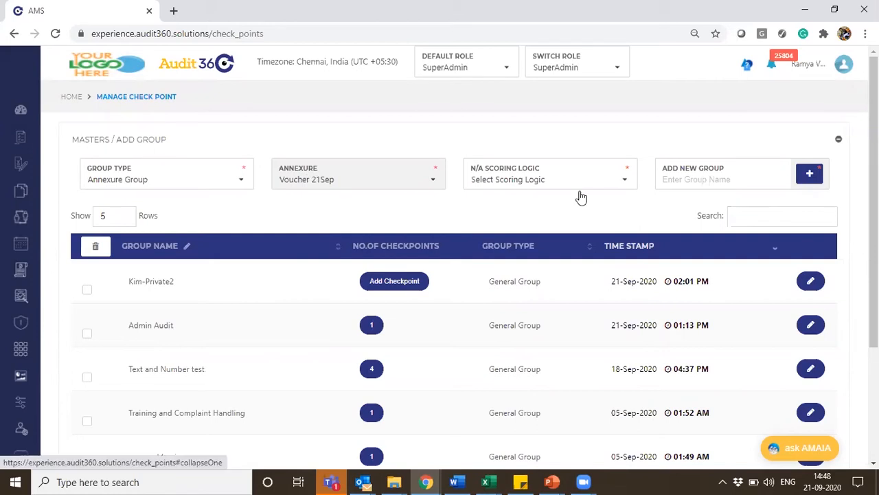
Set the new group's N/A scoring logic to Fixed Score
{"action": "left_click", "coordinate": [501, 183]}
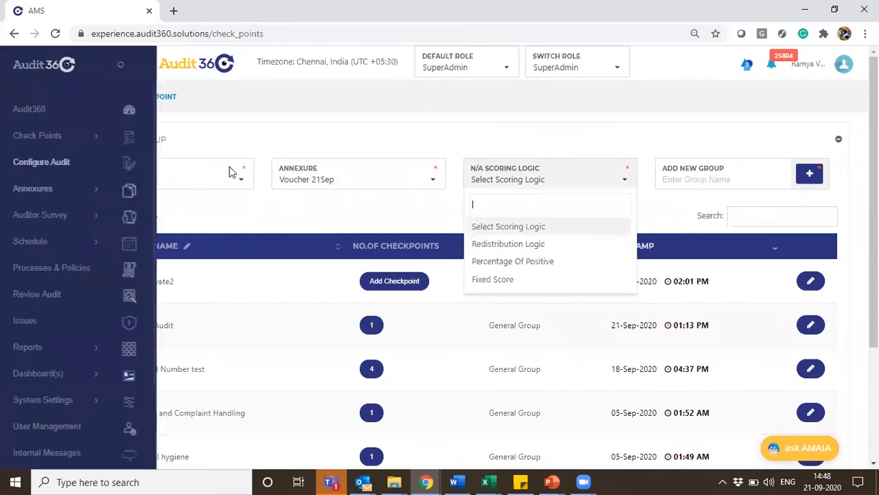
{"action": "left_click", "coordinate": [553, 154]}
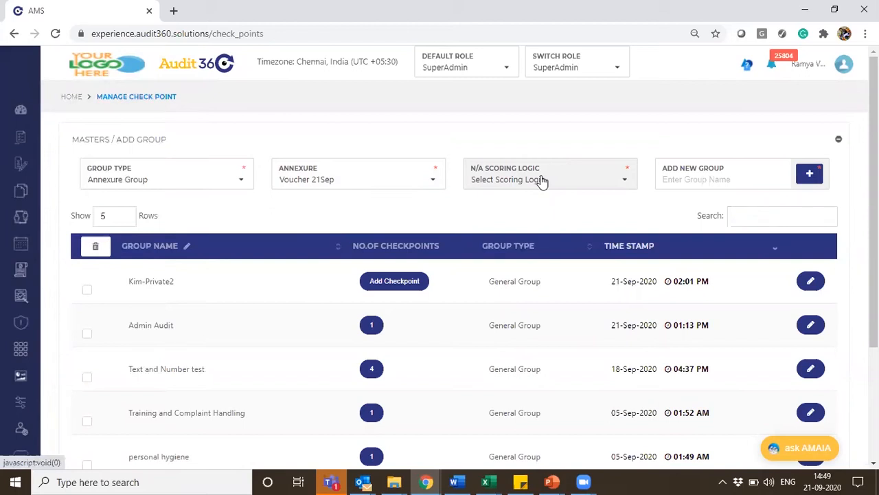
{"action": "left_click", "coordinate": [542, 180]}
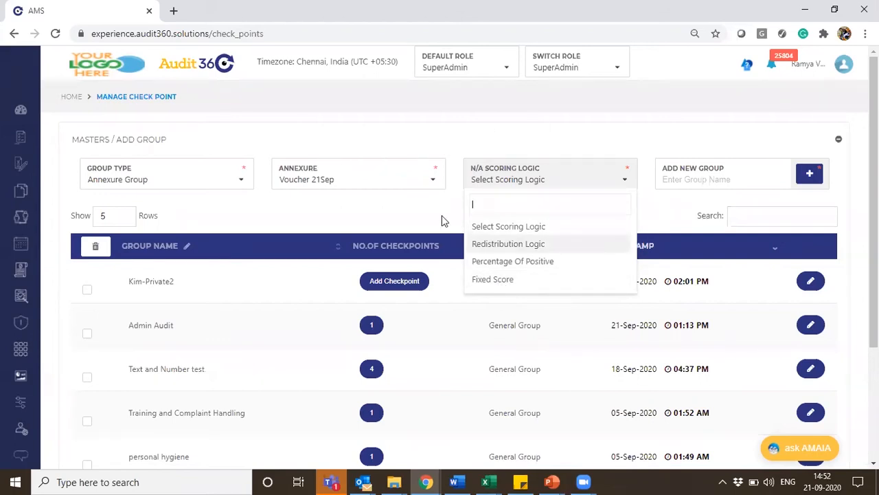
{"action": "left_click", "coordinate": [495, 281]}
Name the new group "Voucher Annex" and add it to the checkpoint groups
{"action": "left_click", "coordinate": [706, 180]}
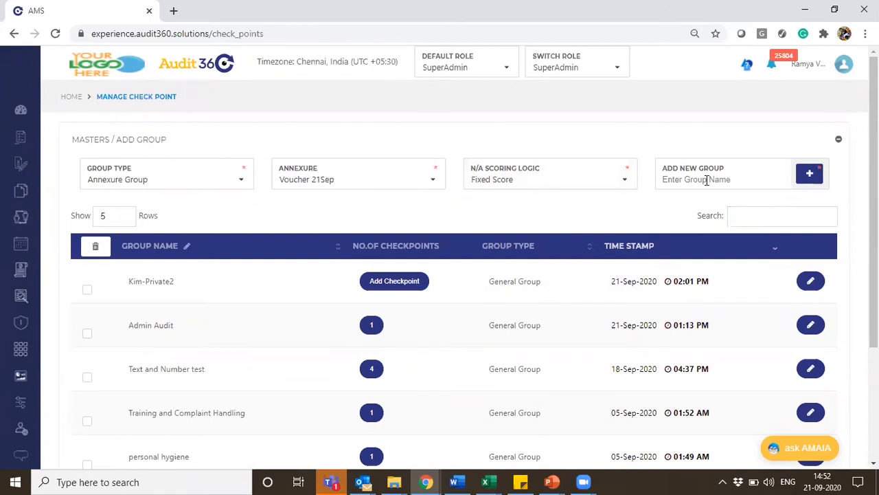
{"action": "type", "text": "Voucher Annex"}
{"action": "left_click", "coordinate": [810, 175]}
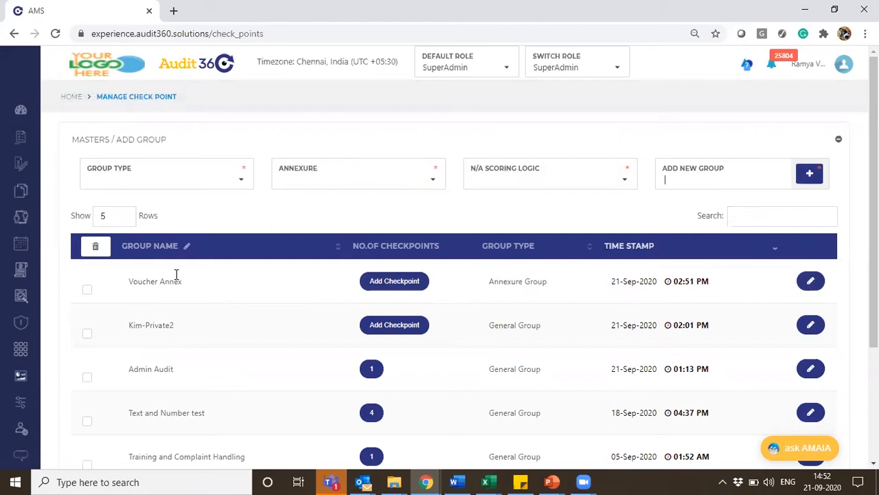
Start a new checkpoint in the Voucher Annex group with the intent "Amount"
{"action": "left_click", "coordinate": [390, 282]}
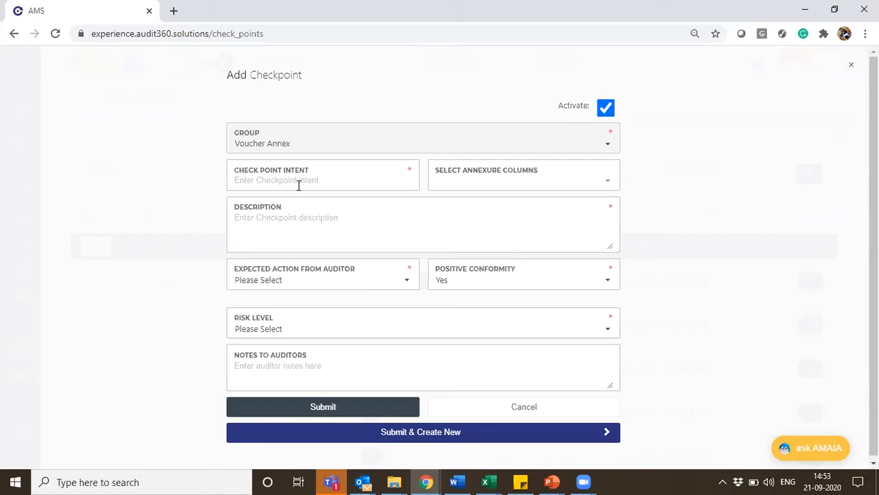
{"action": "left_click", "coordinate": [233, 170]}
{"action": "type", "text": "Amount"}
Describe the checkpoint as "Check if the amount mentioned in the reference data is matching with the physical copy"
{"action": "left_click", "coordinate": [354, 210]}
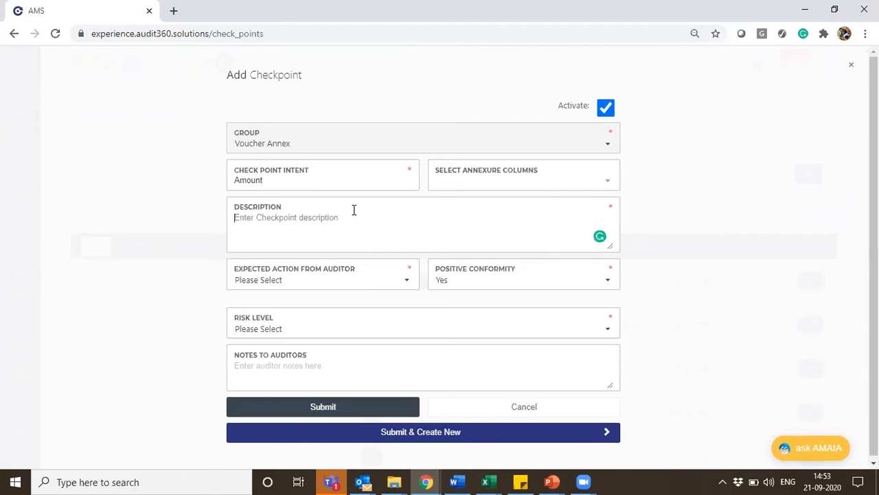
{"action": "type", "text": "Check if the amou"}
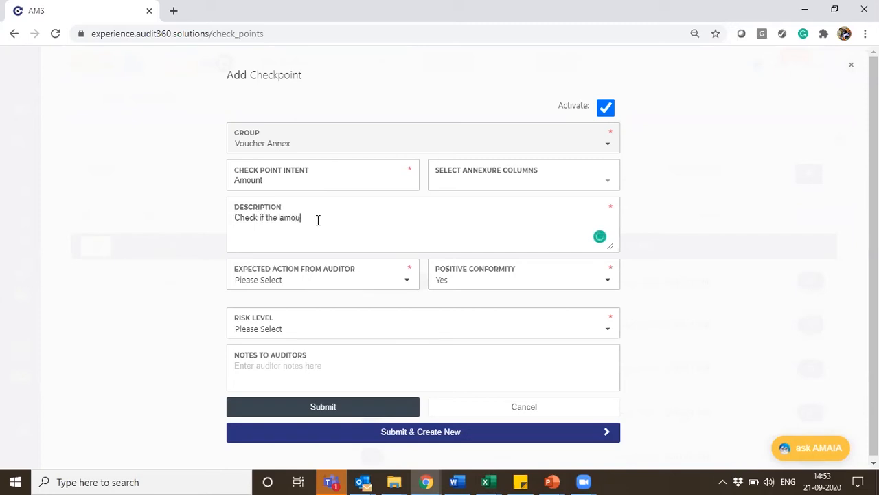
{"action": "type", "text": "nt mentioned in the reference data is mat"}
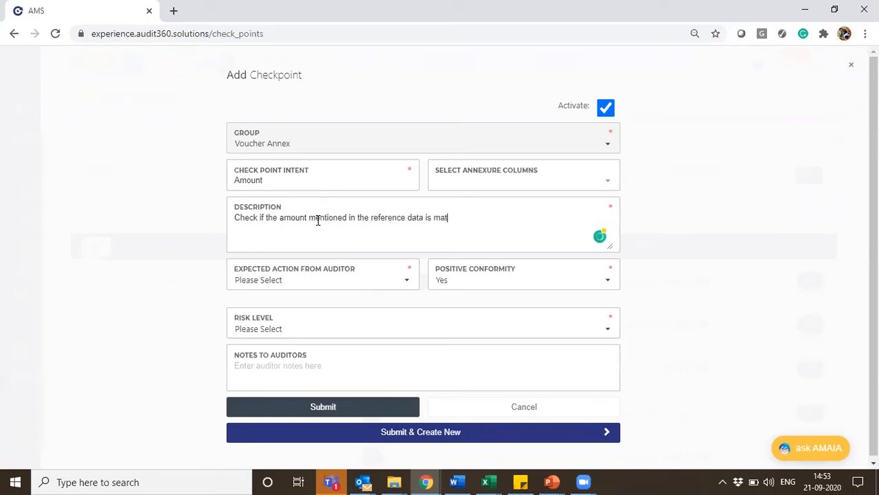
{"action": "type", "text": "ching with the physical"}
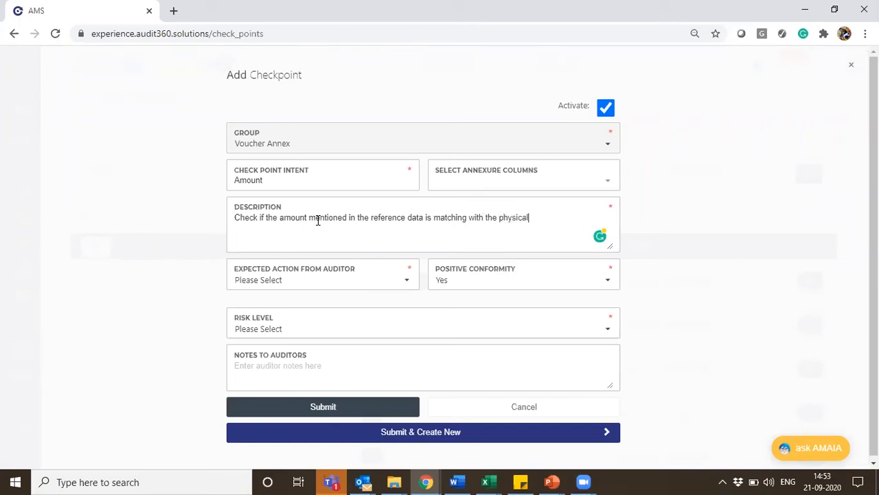
{"action": "type", "text": " copy"}
{"action": "left_click_drag", "start_coordinate": [553, 217], "coordinate": [200, 210]}
{"action": "left_click", "coordinate": [202, 211]}
{"action": "left_click_drag", "start_coordinate": [560, 220], "coordinate": [231, 200]}
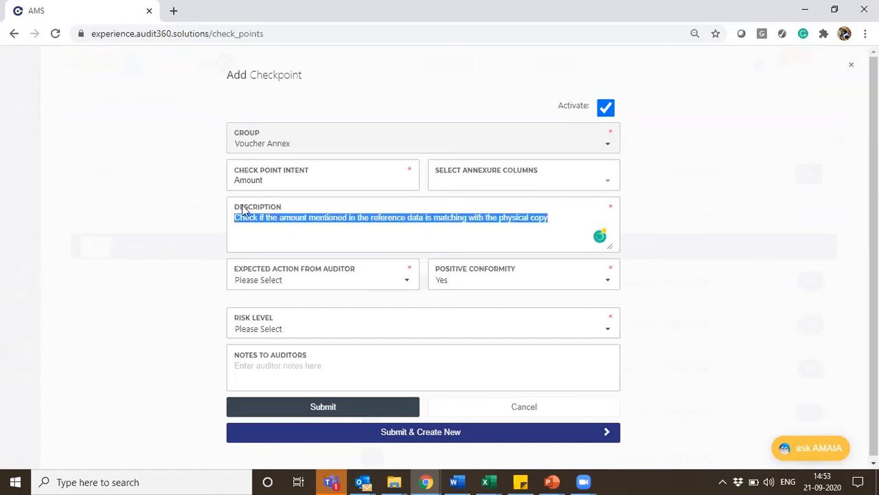
{"action": "left_click", "coordinate": [513, 209]}
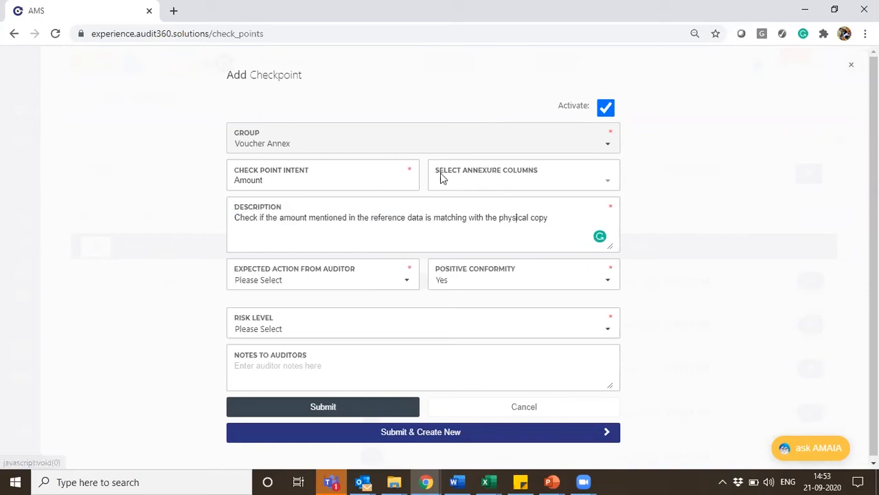
Link the checkpoint to the Amount Verification annexure column and set the expected auditor action to Verify
{"action": "left_click", "coordinate": [484, 183]}
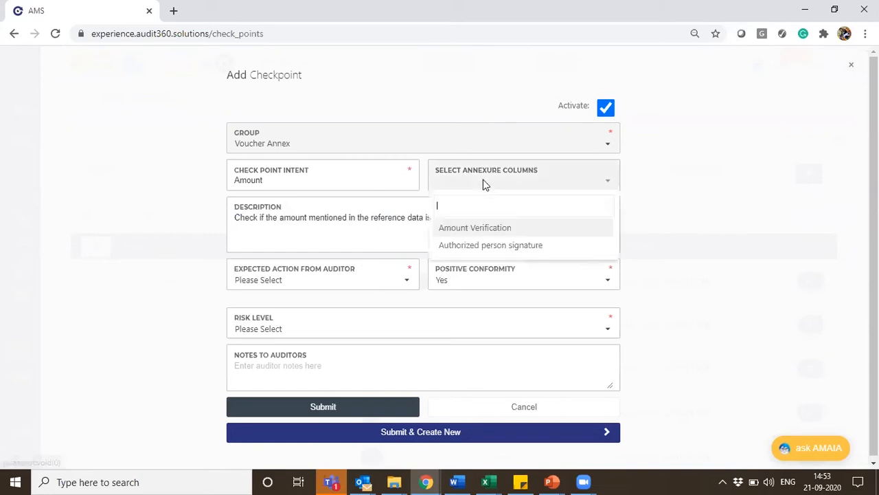
{"action": "left_click", "coordinate": [452, 230]}
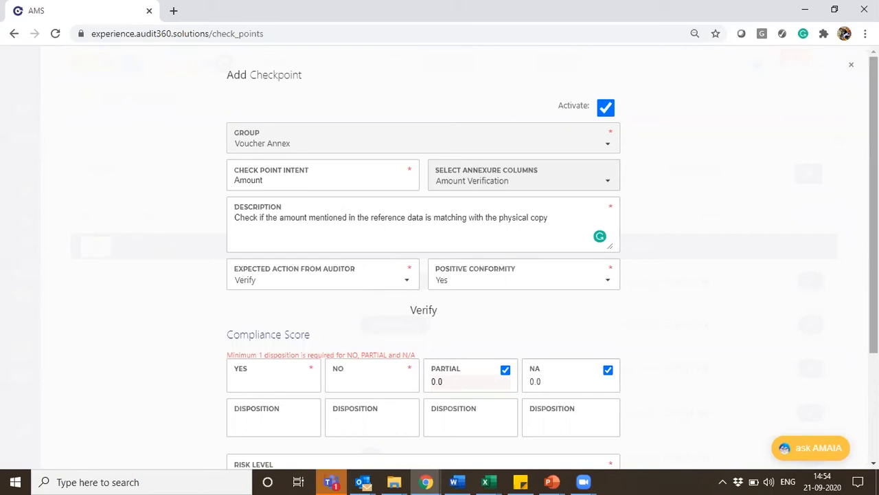
Try the Both, Both with conditions and Verify options as the expected action from the auditor
{"action": "scroll", "coordinate": [873, 206], "scroll_direction": "down", "scroll_amount": 1}
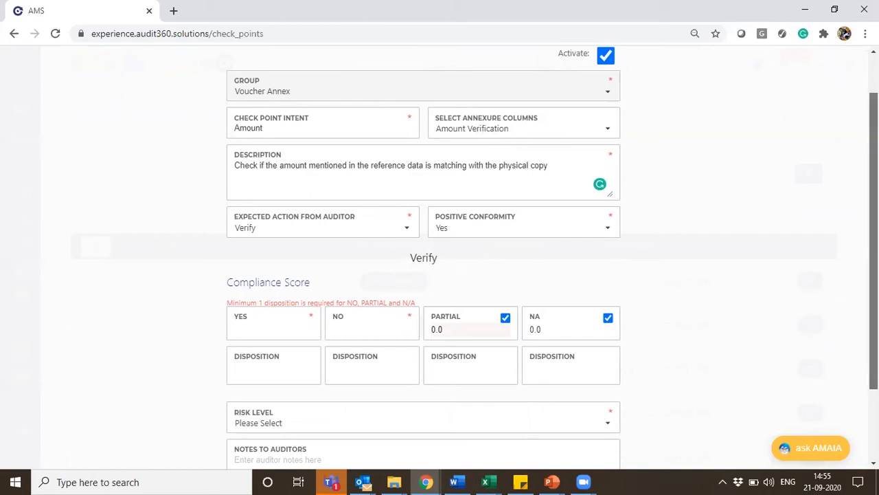
{"action": "scroll", "coordinate": [202, 192], "scroll_direction": "down", "scroll_amount": 1}
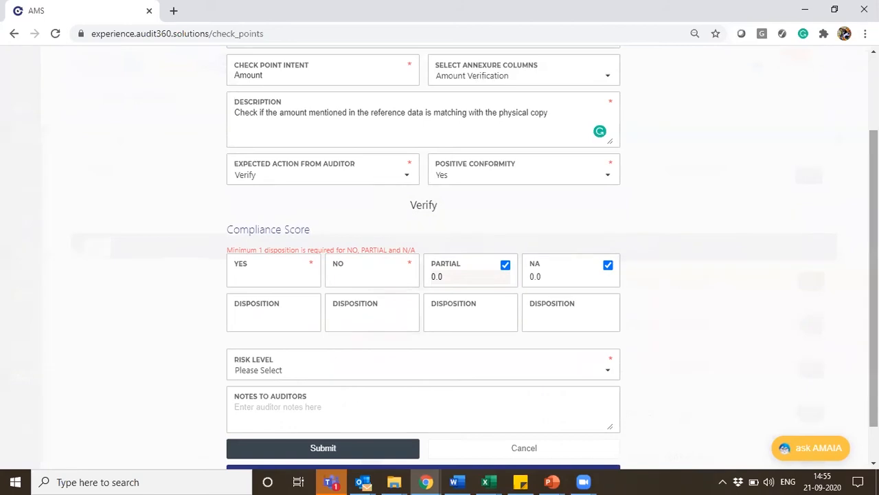
{"action": "scroll", "coordinate": [459, 211], "scroll_direction": "up", "scroll_amount": 1}
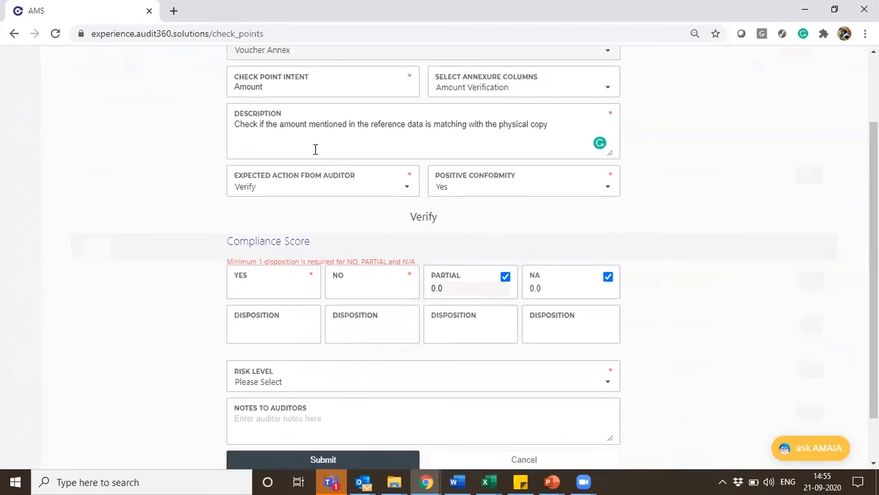
{"action": "left_click", "coordinate": [292, 197]}
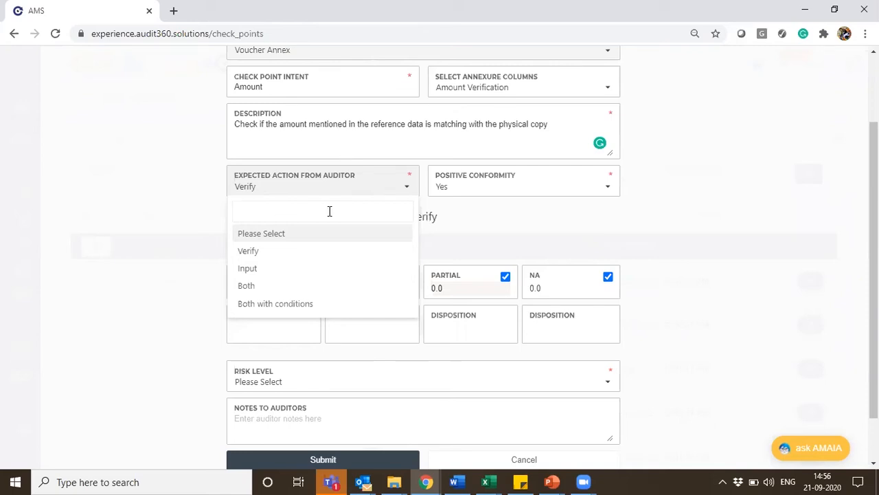
{"action": "left_click", "coordinate": [256, 294]}
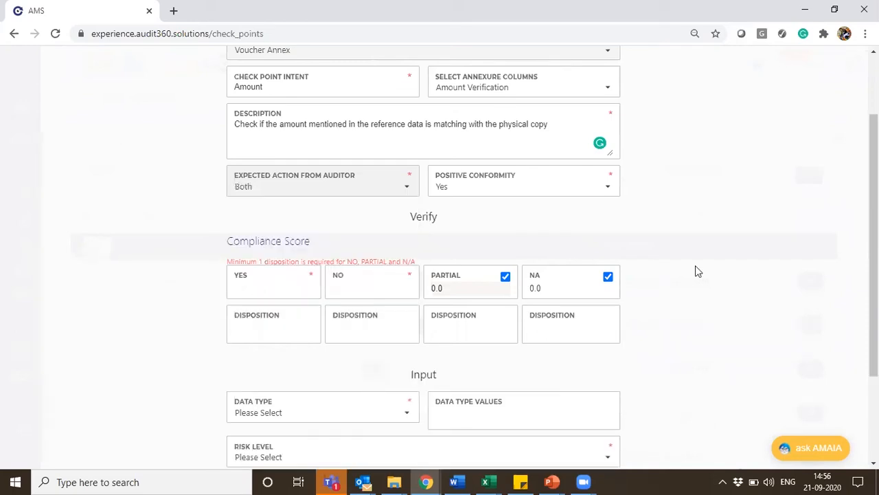
{"action": "scroll", "coordinate": [423, 257], "scroll_direction": "down", "scroll_amount": 1}
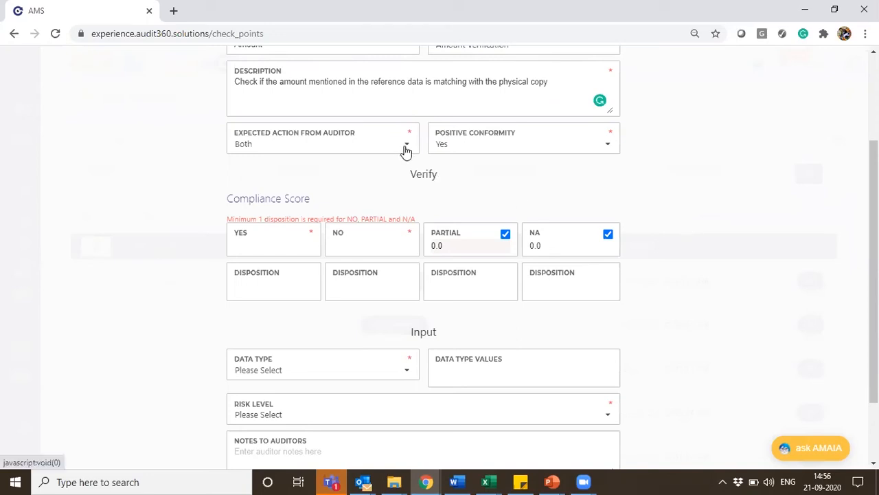
{"action": "left_click", "coordinate": [406, 152]}
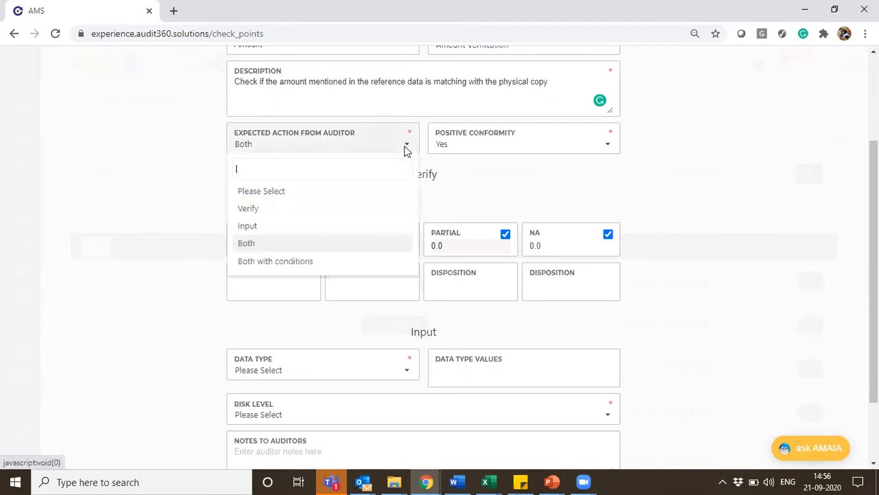
{"action": "left_click", "coordinate": [321, 261]}
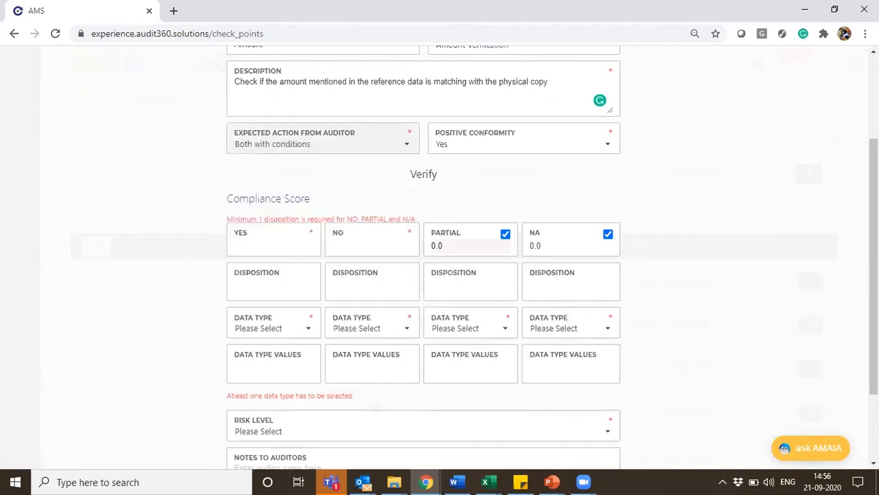
{"action": "scroll", "coordinate": [353, 233], "scroll_direction": "down", "scroll_amount": 1}
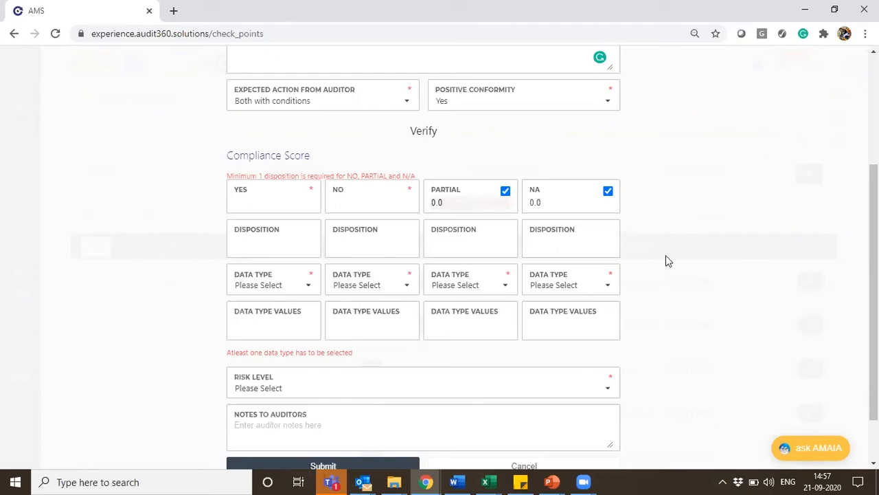
{"action": "left_click", "coordinate": [374, 108]}
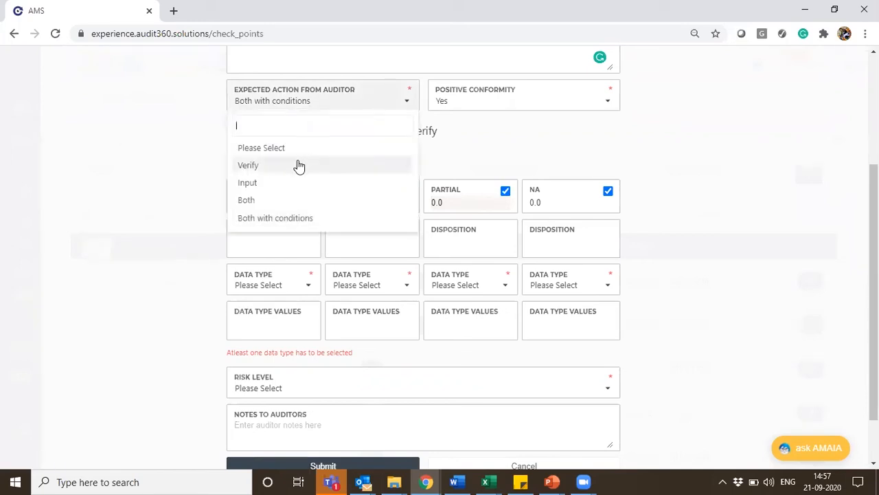
{"action": "left_click", "coordinate": [299, 167]}
Set the checkpoint's expected action from the auditor to Both with conditions
{"action": "left_click", "coordinate": [365, 136]}
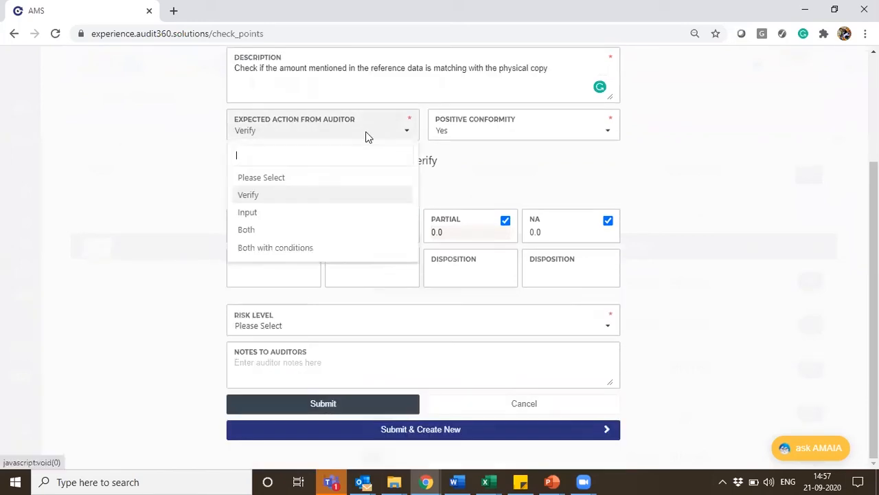
{"action": "left_click", "coordinate": [312, 247]}
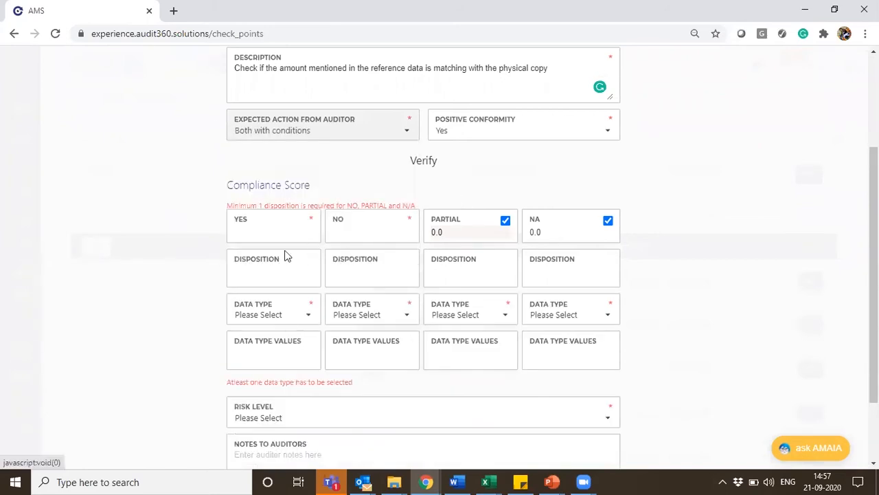
Set the compliance scores to 2 for Yes and 0 for No, and disable the Partial and NA responses
{"action": "left_click", "coordinate": [244, 228]}
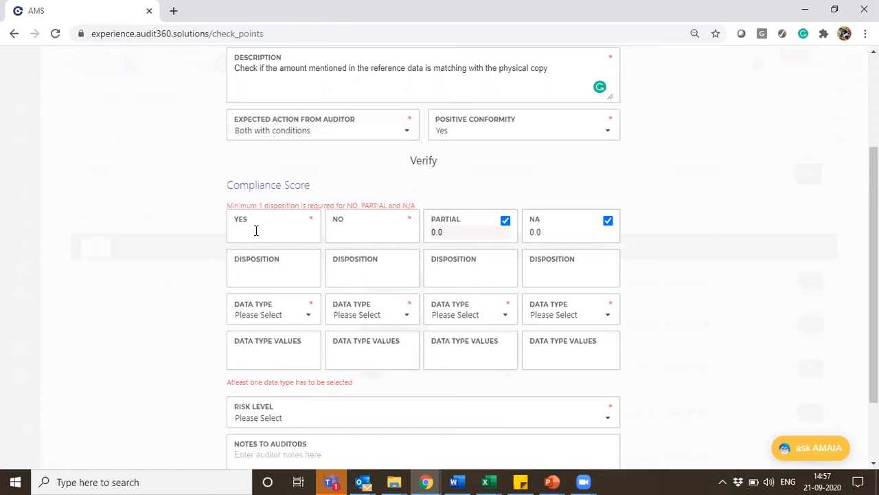
{"action": "type", "text": "2"}
{"action": "left_click", "coordinate": [362, 232]}
{"action": "type", "text": "0"}
{"action": "left_click", "coordinate": [505, 222]}
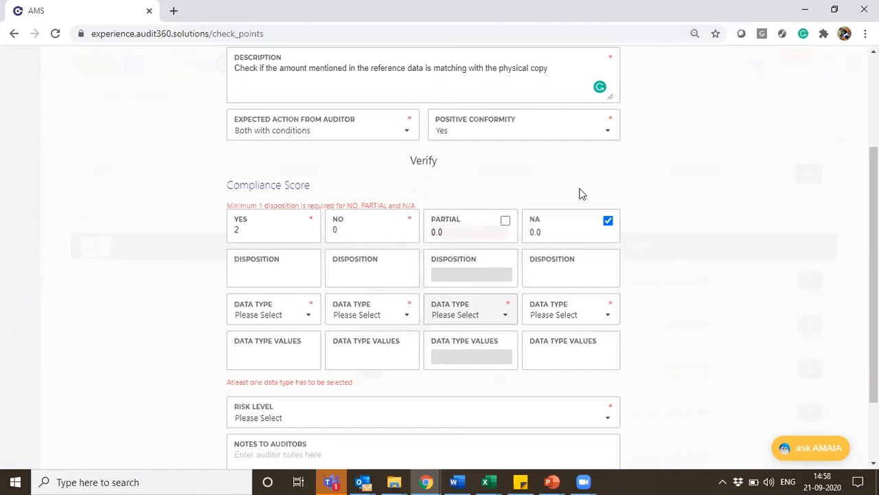
{"action": "left_click", "coordinate": [609, 221]}
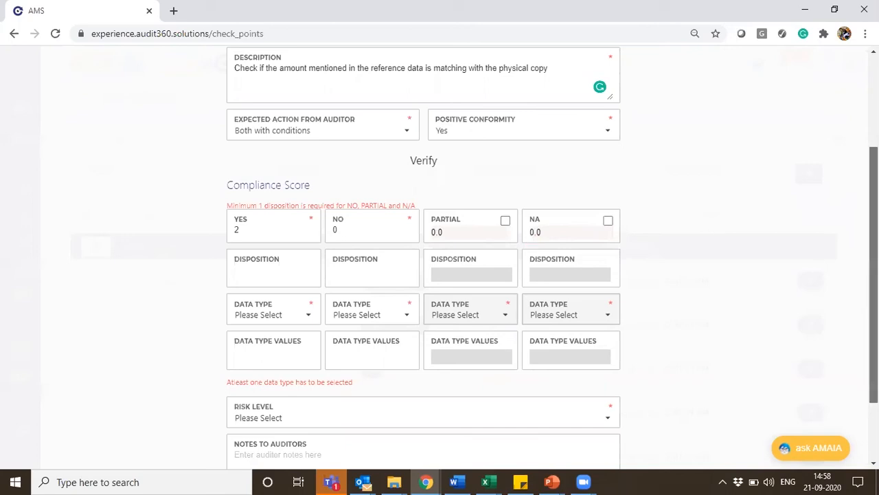
Add the dispositions "Amount mismatch" and "Cancelled voucher" to the No response
{"action": "scroll", "coordinate": [874, 275], "scroll_direction": "down", "scroll_amount": 1}
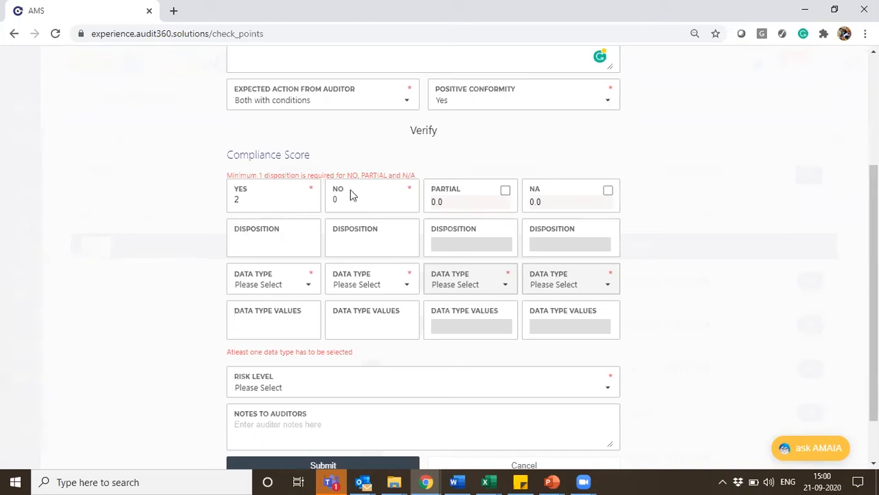
{"action": "left_click", "coordinate": [358, 244]}
{"action": "type", "text": "Amount mist"}
{"action": "key", "text": "BackSpace"}
{"action": "type", "text": "match"}
{"action": "key", "text": "Return"}
{"action": "type", "text": "Ca"}
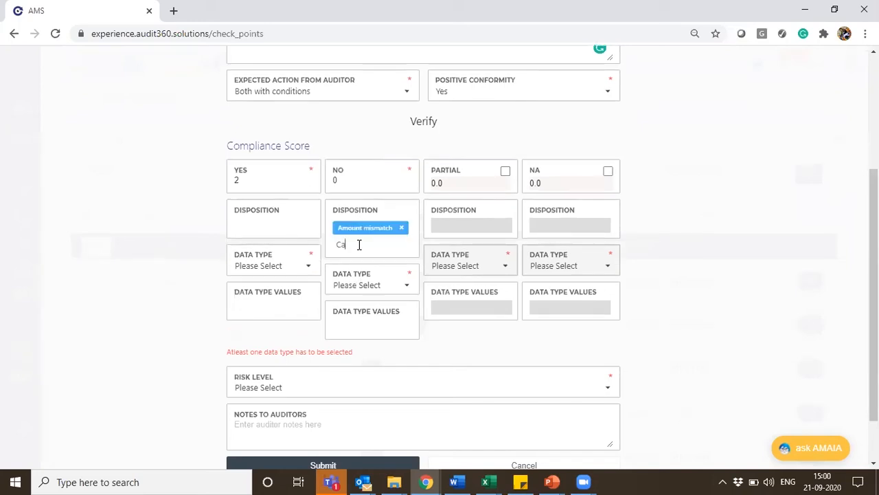
{"action": "type", "text": "ncelled voucher"}
{"action": "key", "text": "Return"}
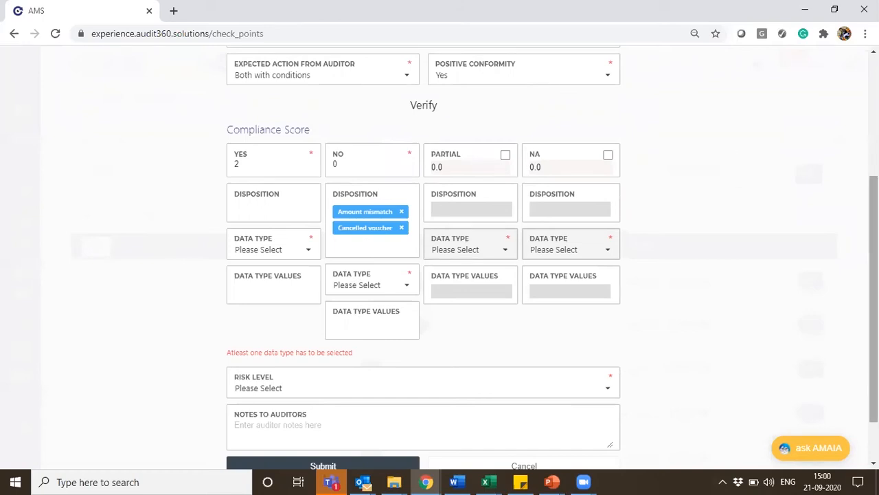
Set the data type of the No response to Number
{"action": "left_click_drag", "start_coordinate": [873, 274], "coordinate": [873, 271]}
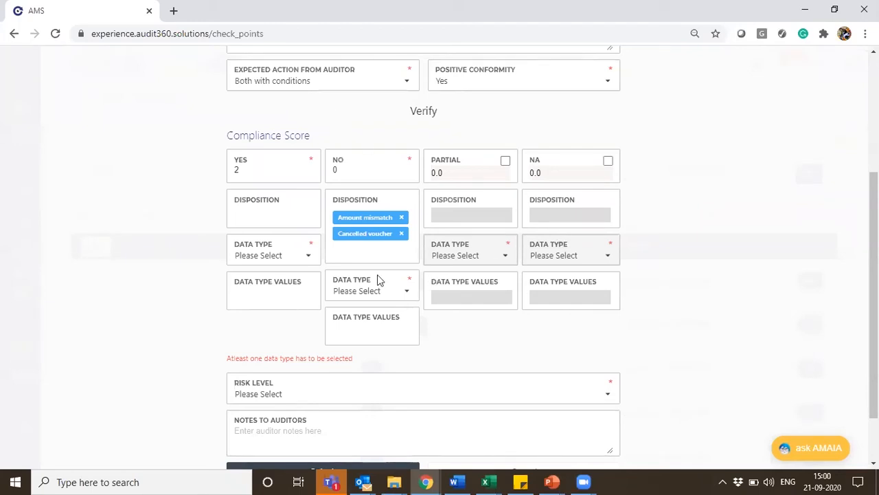
{"action": "left_click", "coordinate": [371, 294]}
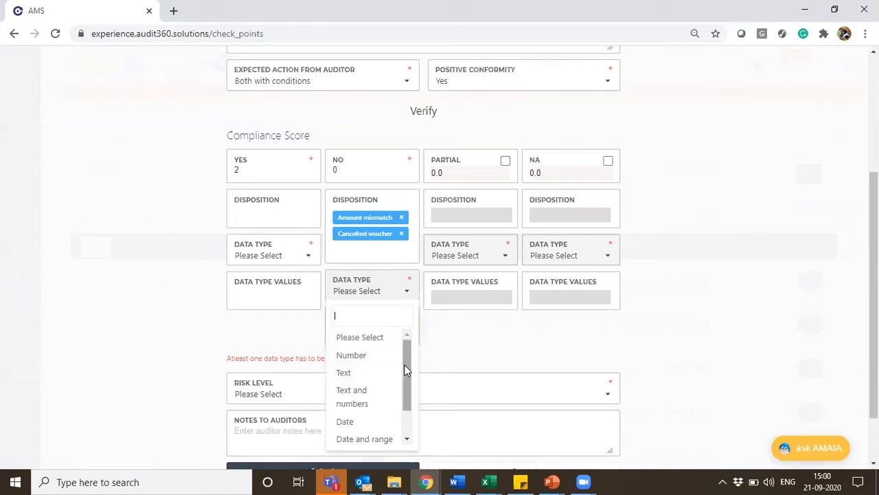
{"action": "scroll", "coordinate": [408, 398], "scroll_direction": "down", "scroll_amount": 2}
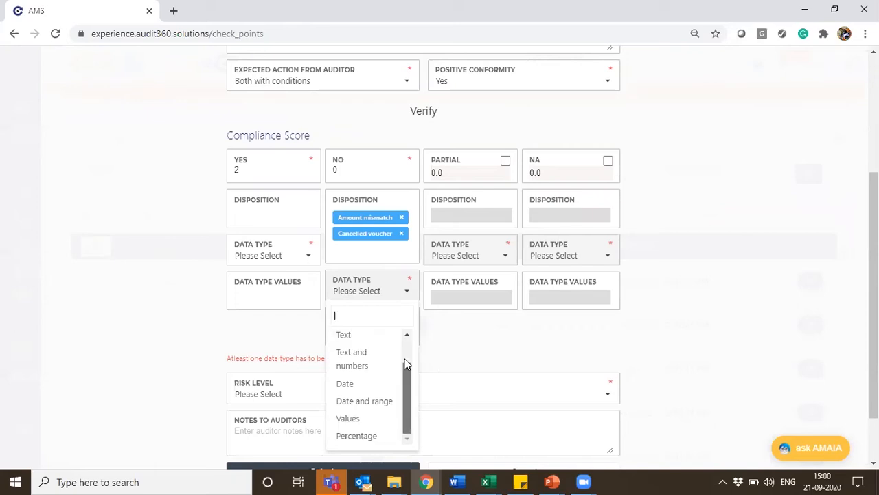
{"action": "scroll", "coordinate": [405, 364], "scroll_direction": "up", "scroll_amount": 2}
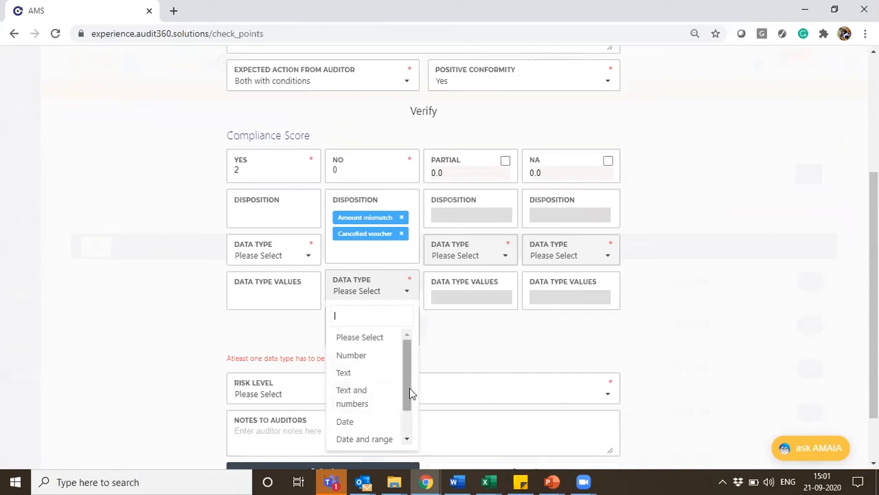
{"action": "left_click_drag", "start_coordinate": [409, 391], "coordinate": [409, 415]}
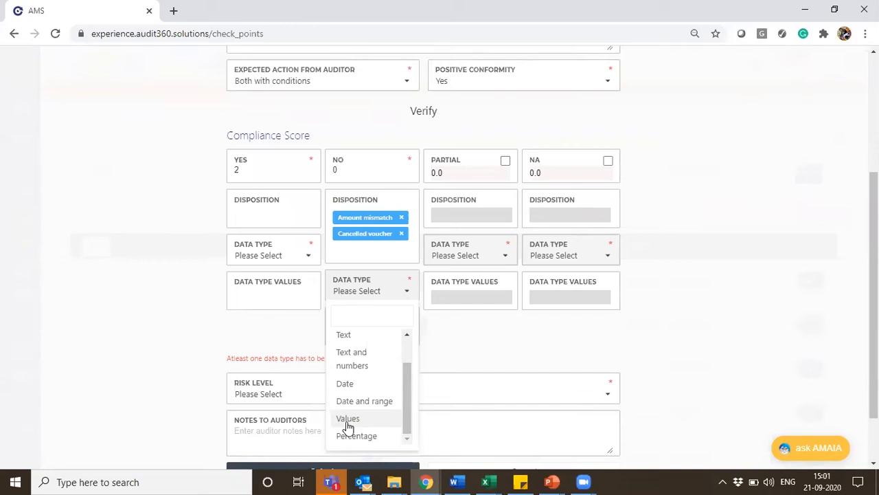
{"action": "scroll", "coordinate": [390, 392], "scroll_direction": "up", "scroll_amount": 1}
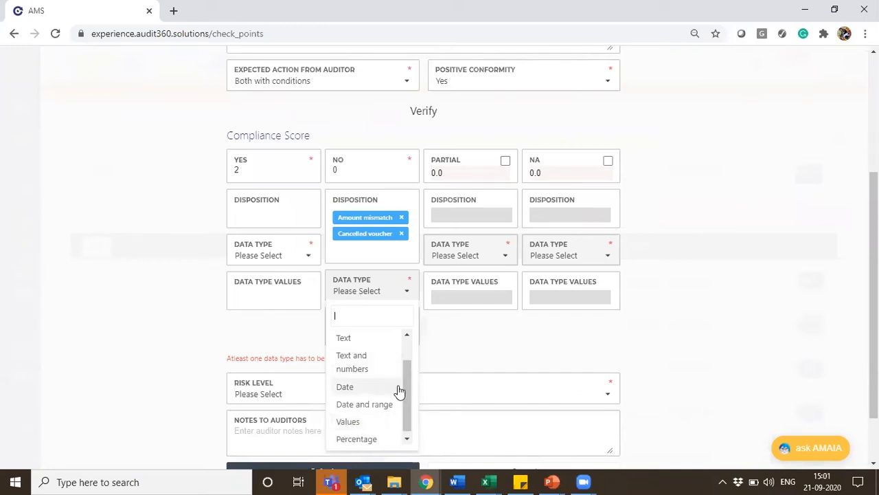
{"action": "scroll", "coordinate": [405, 385], "scroll_direction": "up", "scroll_amount": 2}
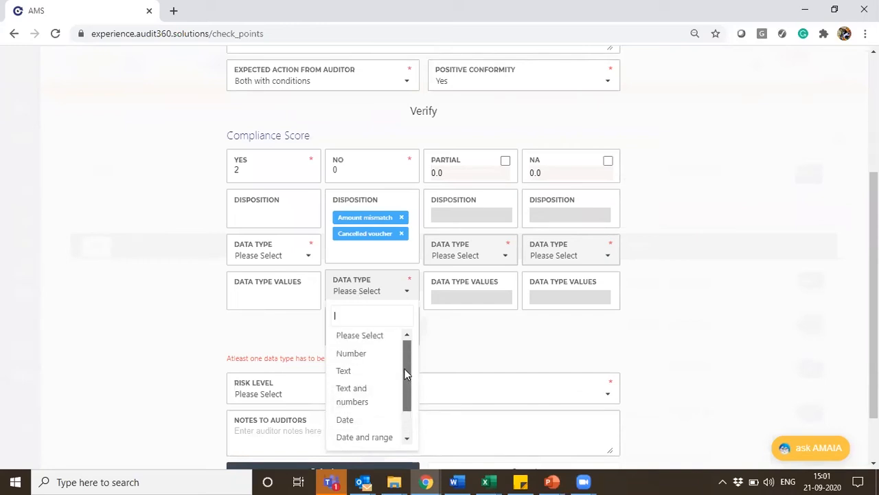
{"action": "left_click", "coordinate": [339, 354]}
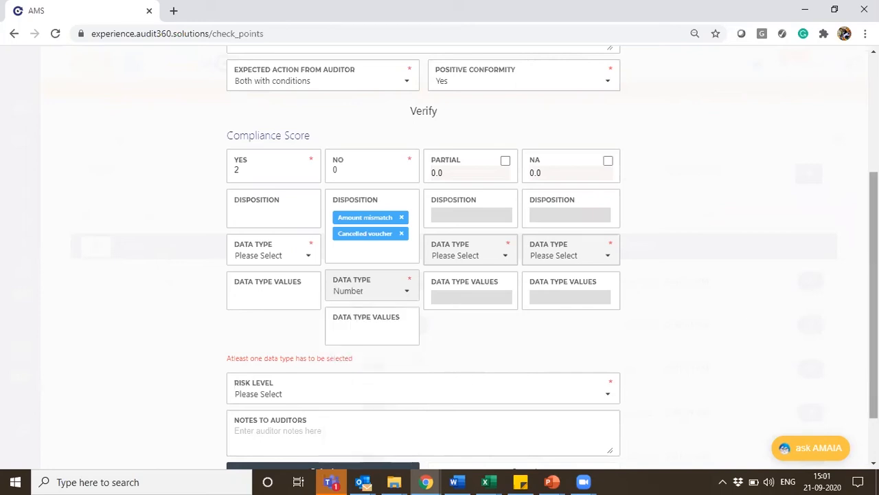
Set the checkpoint's risk level to Zero Tolerance
{"action": "scroll", "coordinate": [312, 345], "scroll_direction": "down", "scroll_amount": 1}
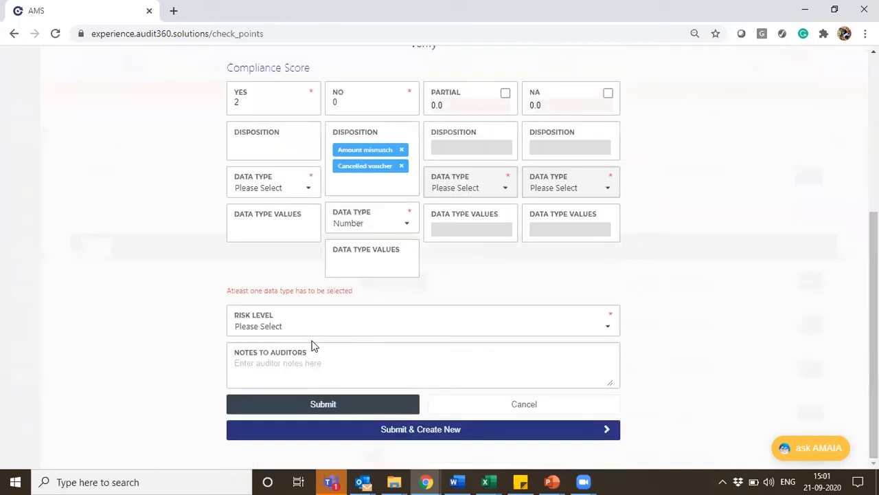
{"action": "left_click", "coordinate": [276, 327]}
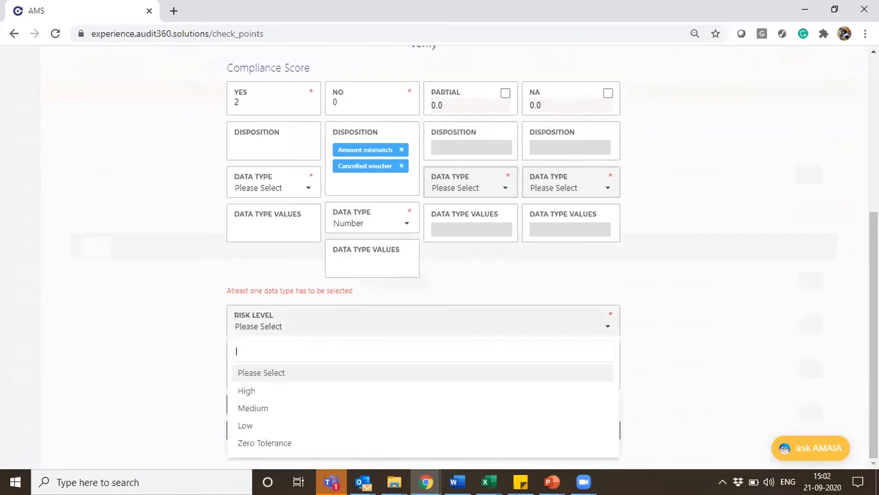
{"action": "key", "text": "Escape"}
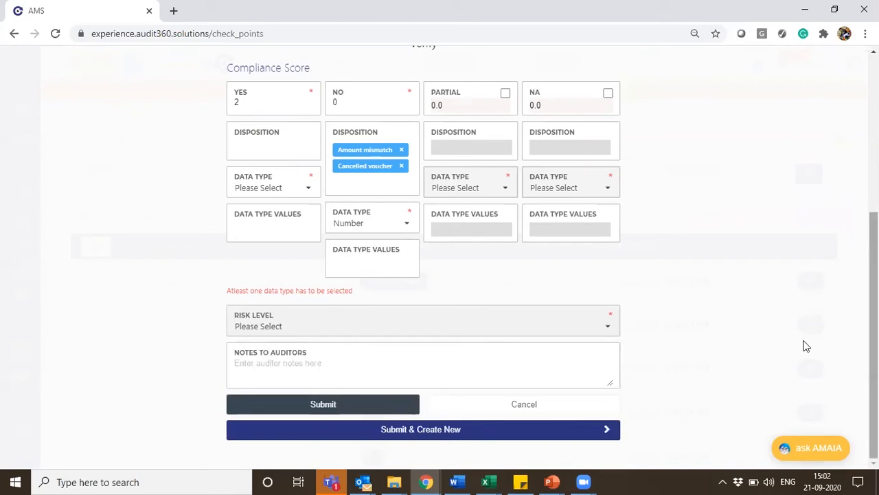
{"action": "left_click", "coordinate": [346, 328]}
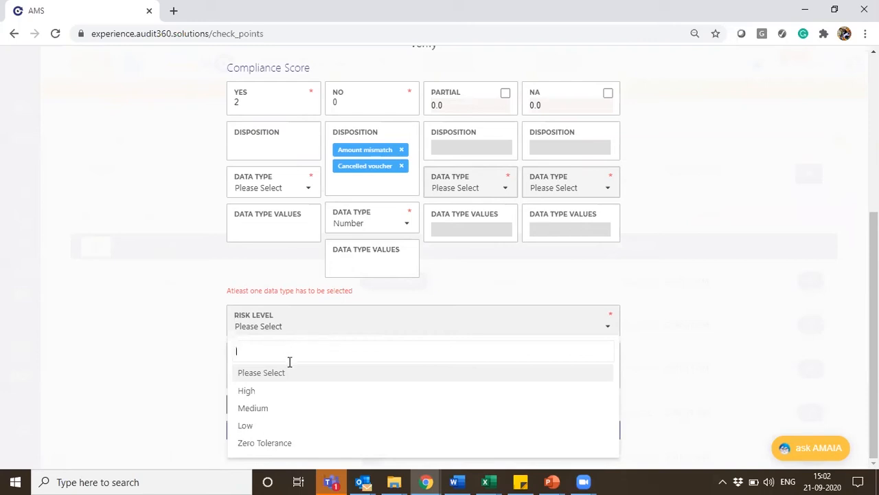
{"action": "left_click", "coordinate": [272, 445]}
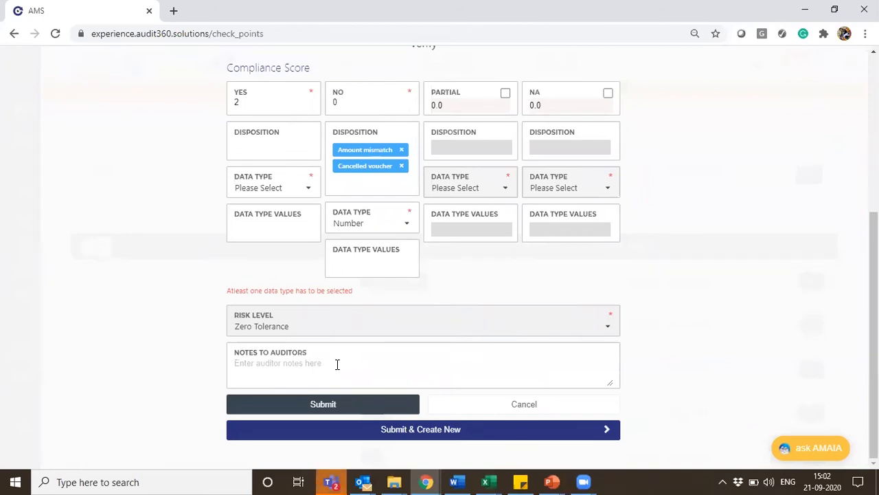
Paste the checkpoint description into the auditor notes and add "If there any difference capture the exact value in the input field."
{"action": "left_click", "coordinate": [296, 363]}
{"action": "type", "text": "Check if the amount mentioned in the reference data is matching with the physical copy"}
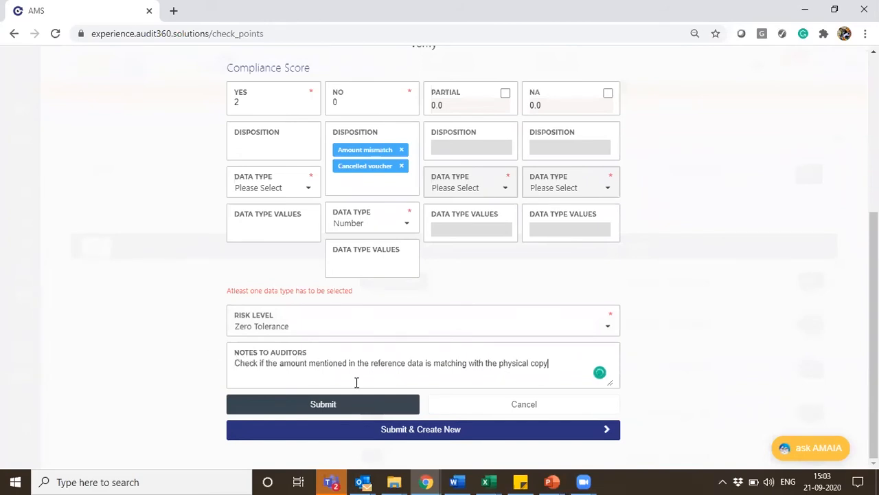
{"action": "type", "text": ". If there any difference"}
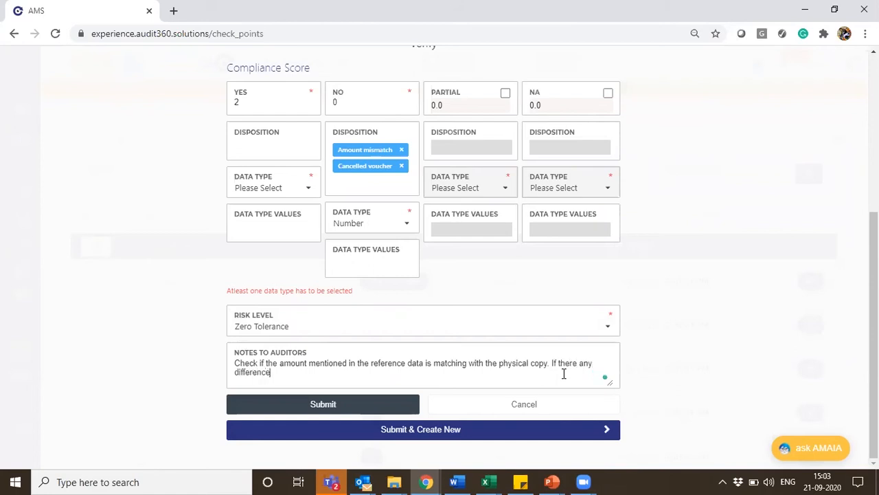
{"action": "type", "text": " capture the "}
{"action": "type", "text": "val"}
{"action": "key", "text": "BackSpace"}
{"action": "key", "text": "BackSpace"}
{"action": "key", "text": "BackSpace"}
{"action": "type", "text": "exact value in the inp"}
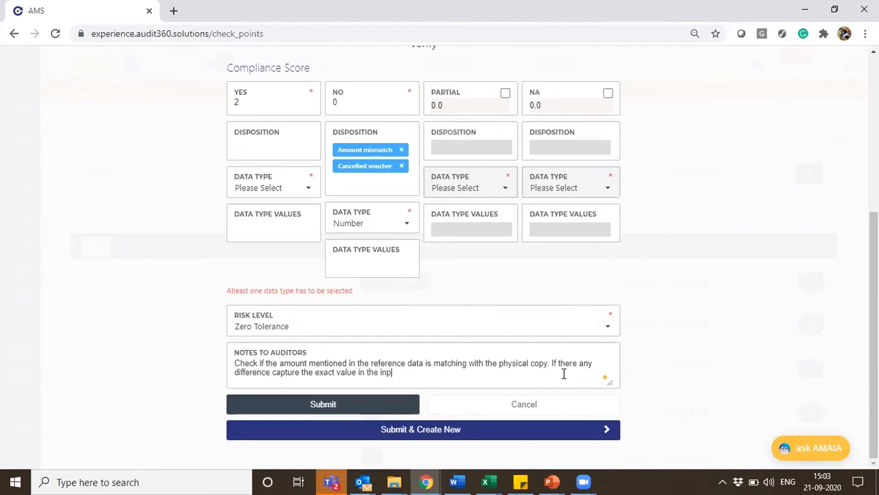
{"action": "type", "text": "ut field."}
Add a separate line to the auditor notes reading "Vouchers should be valid and should not be cancelled."
{"action": "key", "text": "Return"}
{"action": "type", "text": "C4"}
{"action": "key", "text": "BackSpace"}
{"action": "key", "text": "BackSpace"}
{"action": "type", "text": "Vouchers should be "}
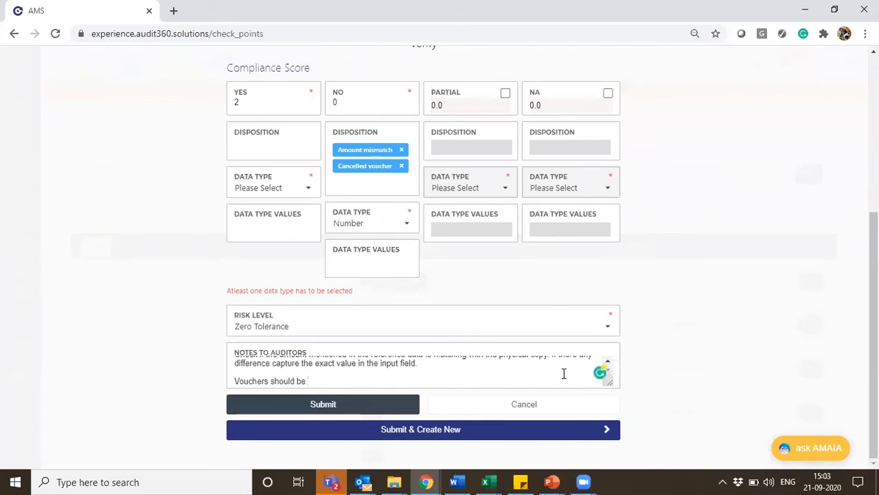
{"action": "type", "text": "valid and should not be"}
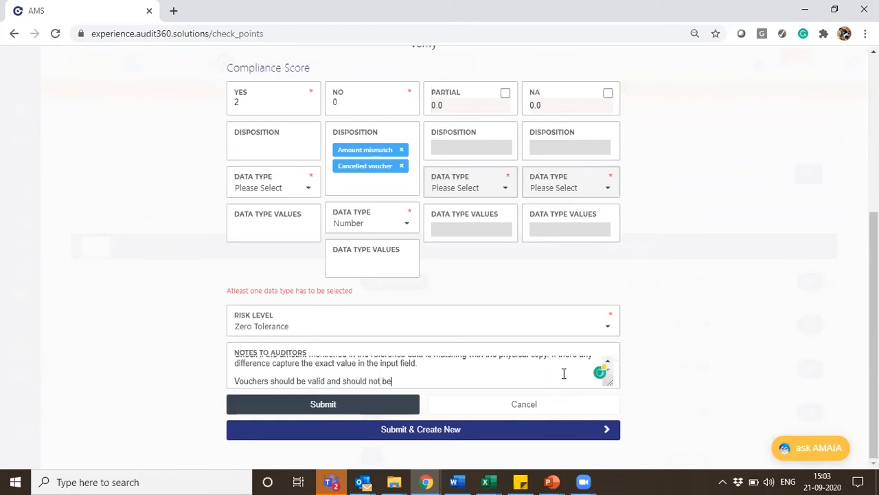
{"action": "type", "text": " cancelled"}
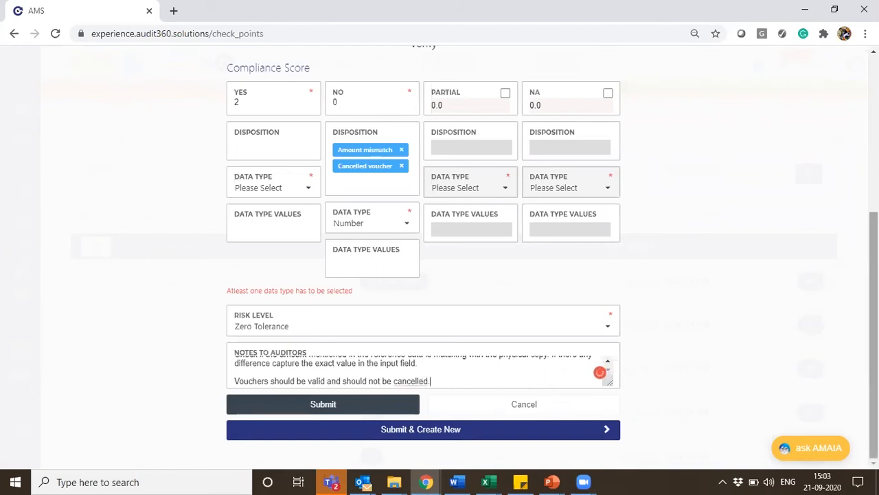
Review the completed checkpoint, then submit it and start a new checkpoint in the same group
{"action": "scroll", "coordinate": [424, 274], "scroll_direction": "up", "scroll_amount": 2}
{"action": "scroll", "coordinate": [424, 275], "scroll_direction": "down", "scroll_amount": 2}
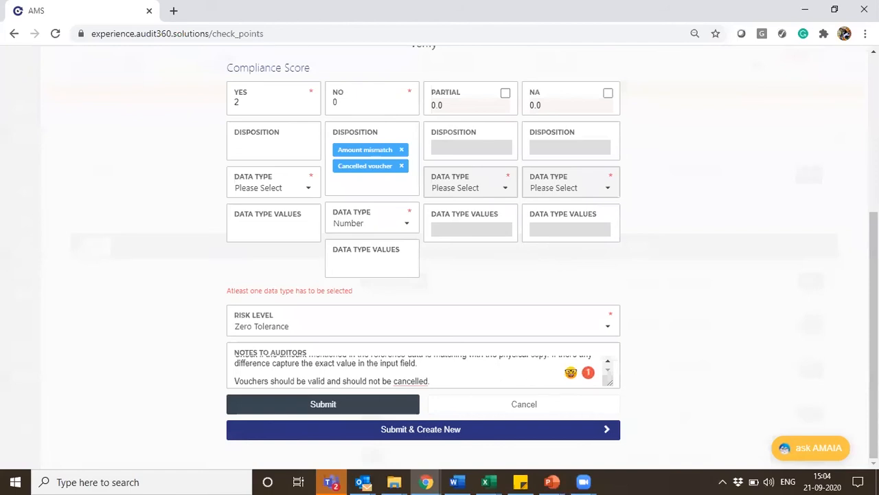
{"action": "scroll", "coordinate": [423, 275], "scroll_direction": "up", "scroll_amount": 2}
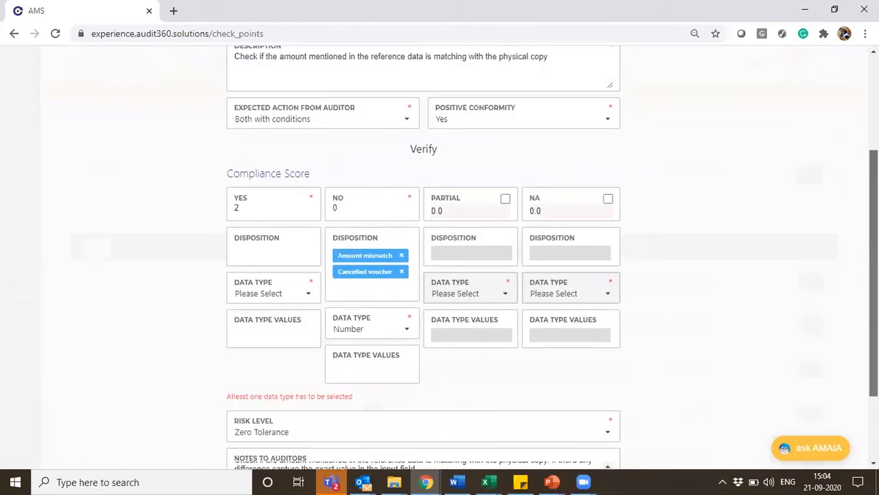
{"action": "scroll", "coordinate": [397, 320], "scroll_direction": "up", "scroll_amount": 1}
{"action": "scroll", "coordinate": [396, 320], "scroll_direction": "down", "scroll_amount": 3}
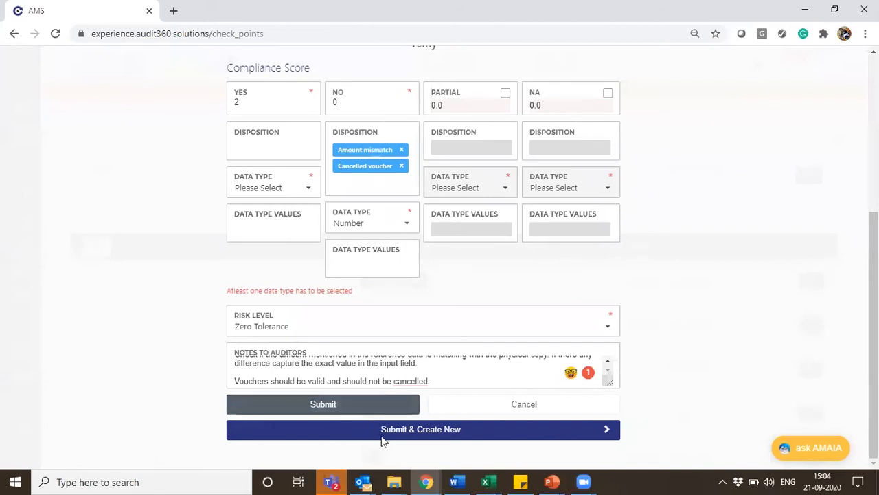
{"action": "left_click", "coordinate": [440, 440]}
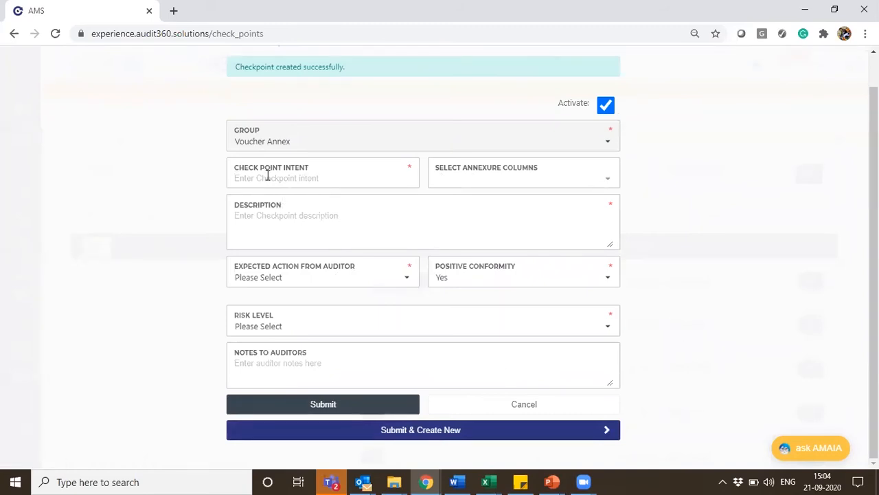
Link the new checkpoint to the Authorized person signature annexure column and enter "Signature" as its intent
{"action": "left_click", "coordinate": [493, 183]}
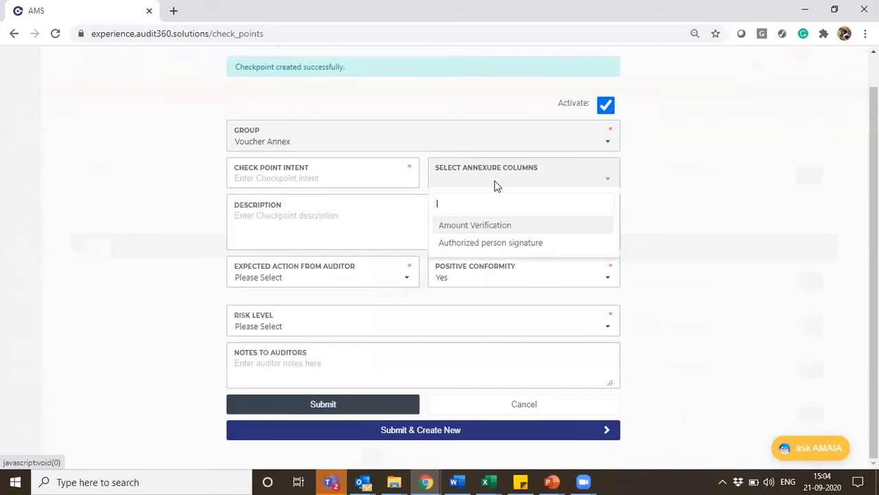
{"action": "left_click", "coordinate": [483, 245]}
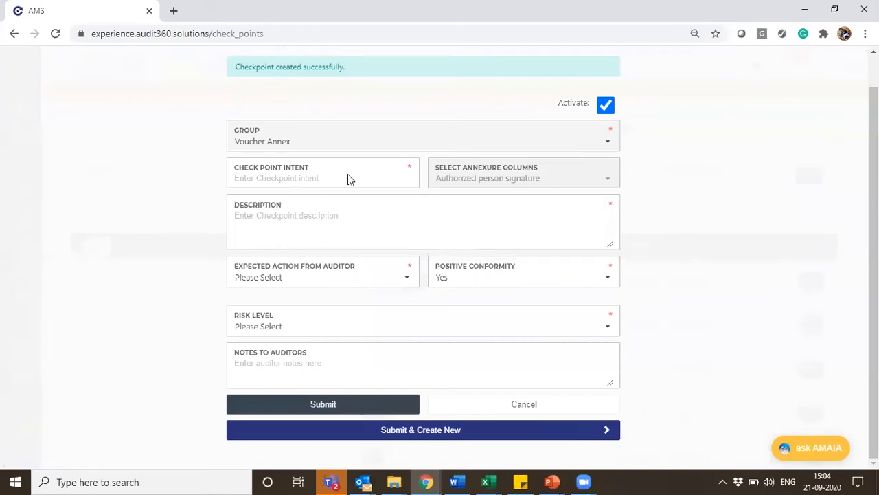
{"action": "left_click", "coordinate": [290, 177]}
{"action": "type", "text": "Si"}
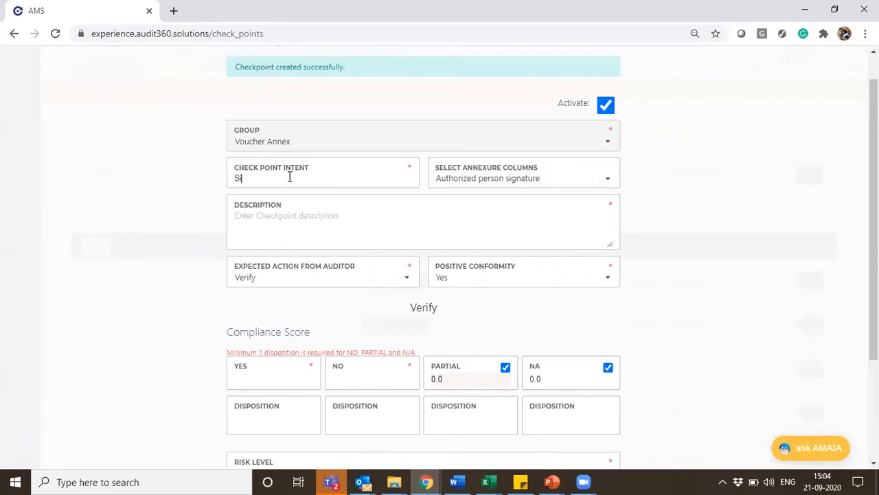
{"action": "type", "text": "nnature"}
Enter the description "Check if an authorized person has signed", accepting the suggested article correction
{"action": "left_click", "coordinate": [300, 219]}
{"action": "type", "text": "Check if autho"}
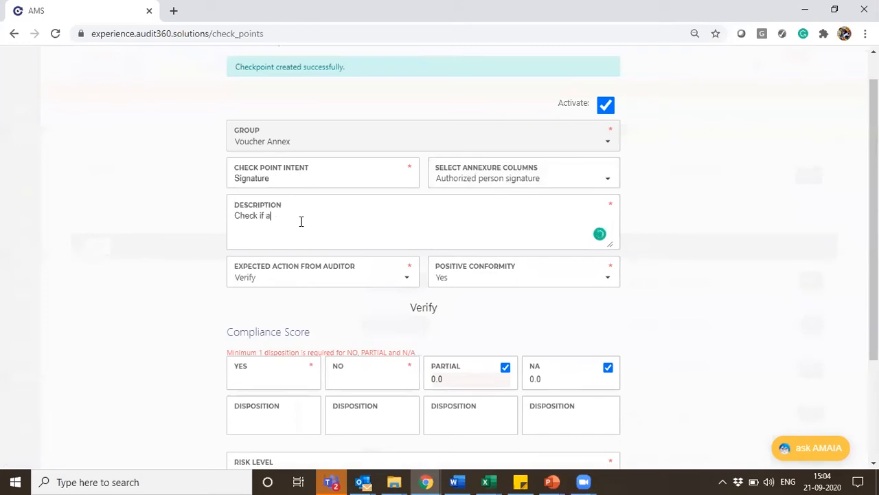
{"action": "type", "text": "ed person has signed"}
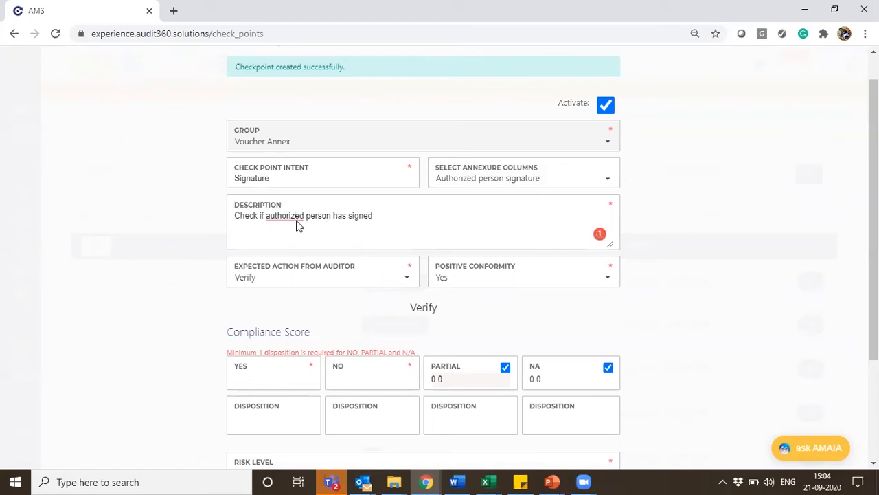
{"action": "right_click", "coordinate": [296, 223]}
{"action": "left_click", "coordinate": [273, 223]}
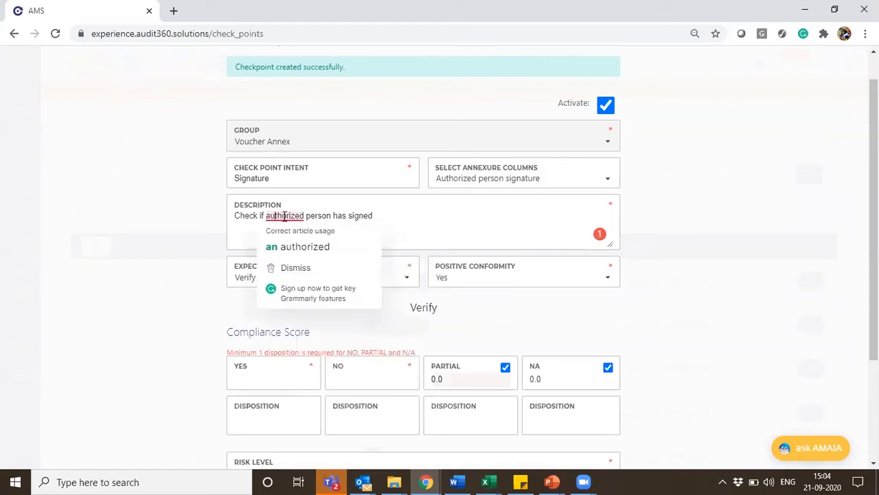
{"action": "left_click", "coordinate": [298, 247]}
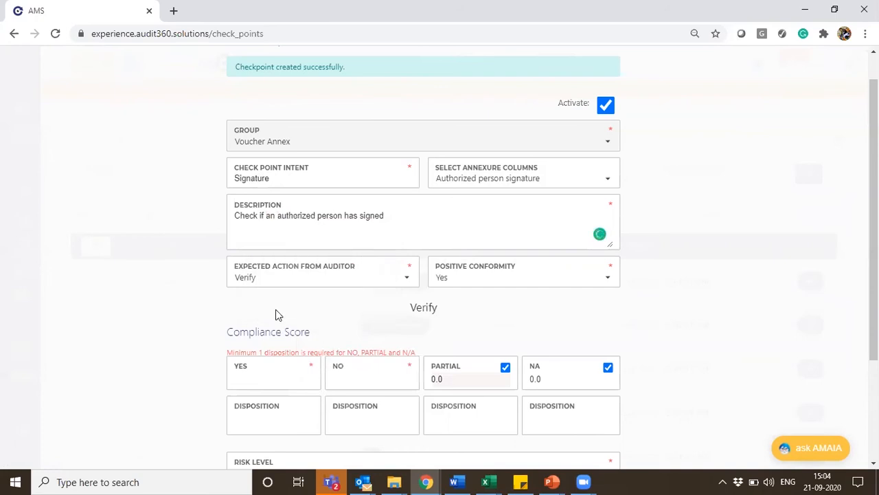
Disable the Partial and NA responses in the Signature checkpoint's compliance score
{"action": "scroll", "coordinate": [276, 309], "scroll_direction": "down", "scroll_amount": 1}
{"action": "scroll", "coordinate": [236, 228], "scroll_direction": "down", "scroll_amount": 1}
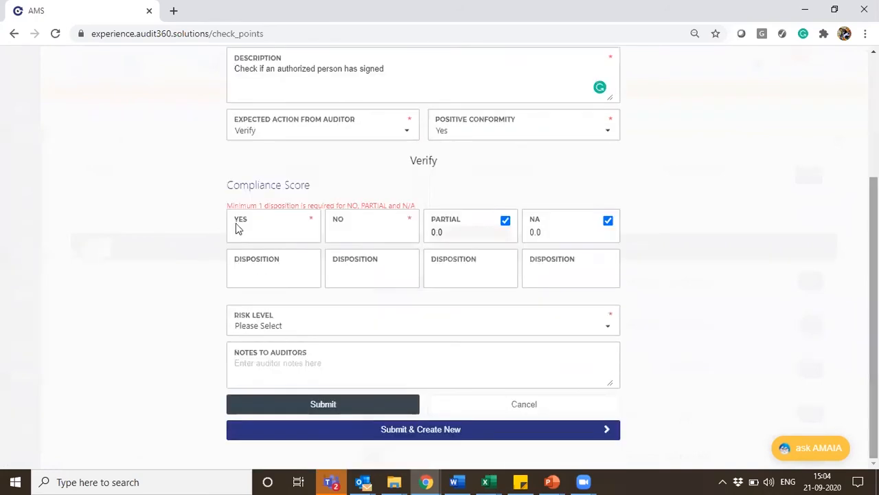
{"action": "left_click", "coordinate": [506, 221]}
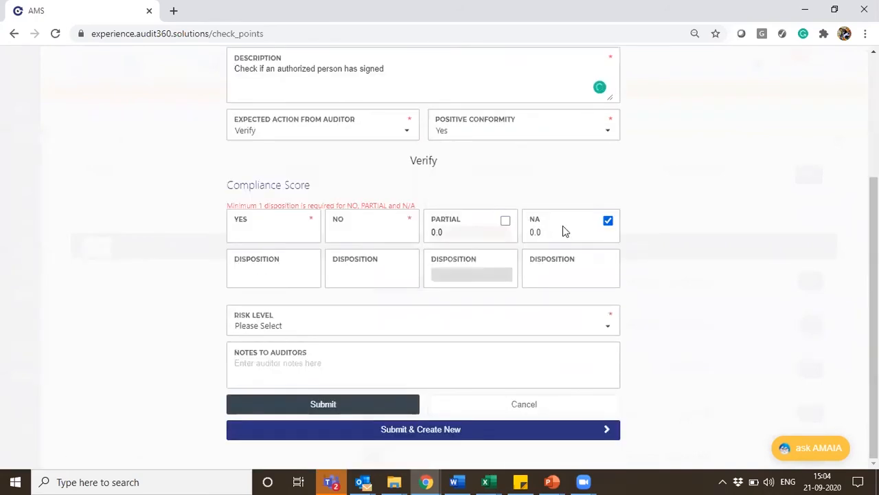
{"action": "left_click", "coordinate": [608, 221]}
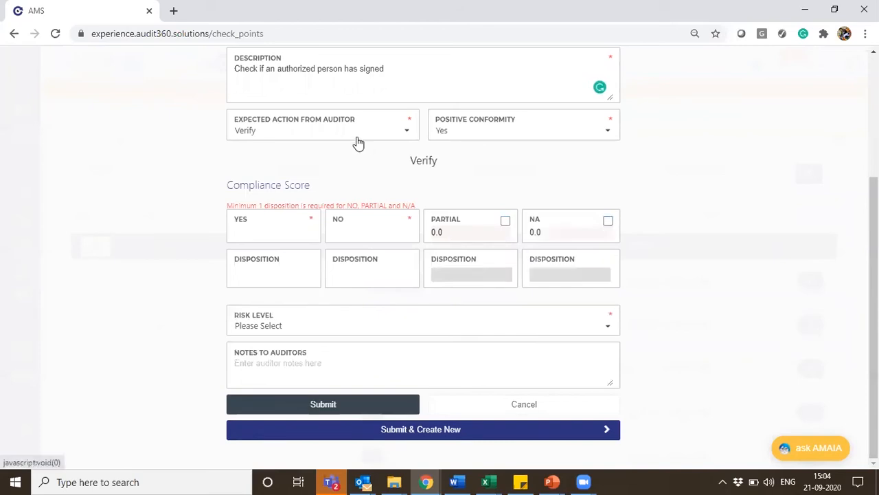
{"action": "scroll", "coordinate": [509, 174], "scroll_direction": "up", "scroll_amount": 1}
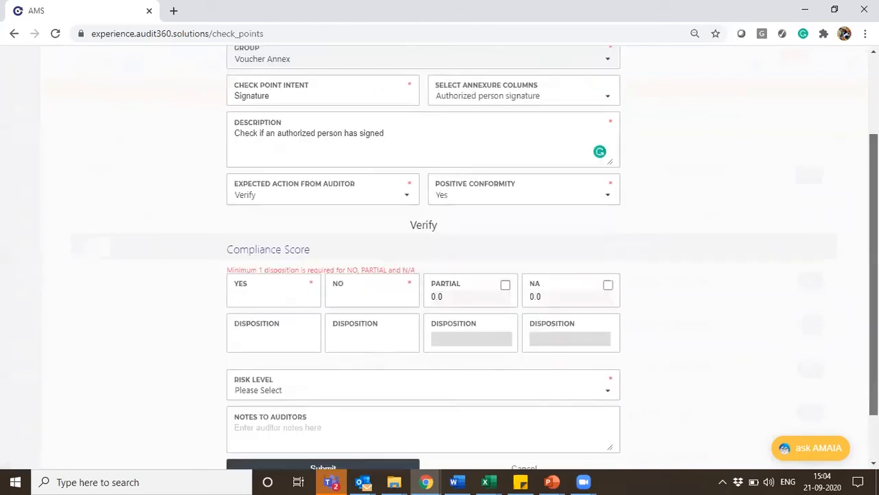
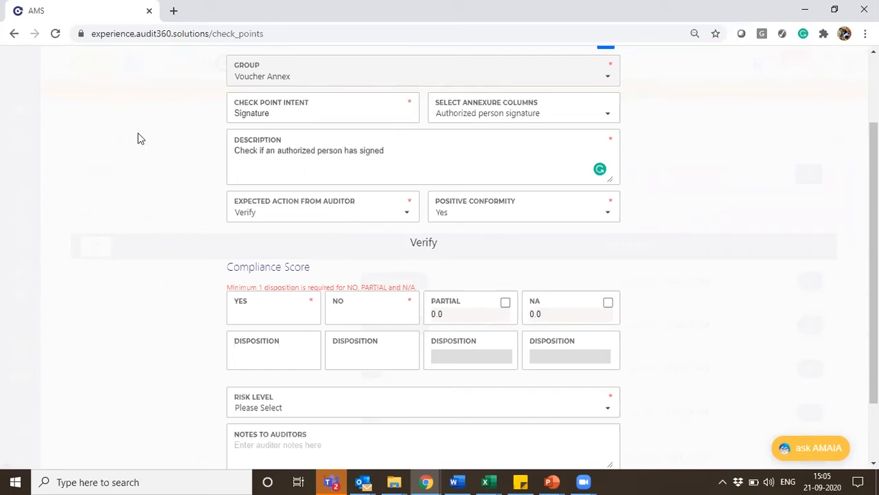
Replace the description with "Authorized Person has not signed the voucher", accepting the spelling correction, and set Positive Conformity to No
{"action": "left_click_drag", "start_coordinate": [405, 156], "coordinate": [220, 144]}
{"action": "type", "text": "Aut"}
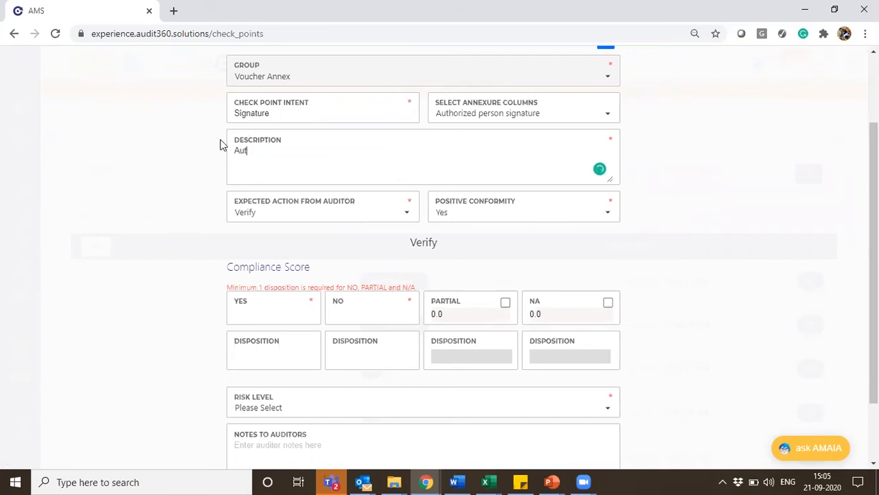
{"action": "type", "text": "horized Person has not sig"}
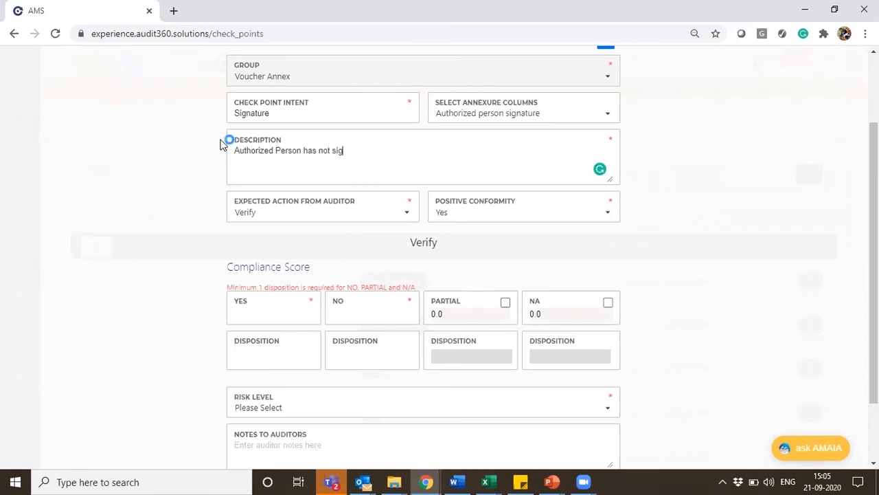
{"action": "type", "text": "nned the voucheer"}
{"action": "mouse_move", "coordinate": [397, 151]}
{"action": "left_click", "coordinate": [400, 171]}
{"action": "left_click", "coordinate": [471, 217]}
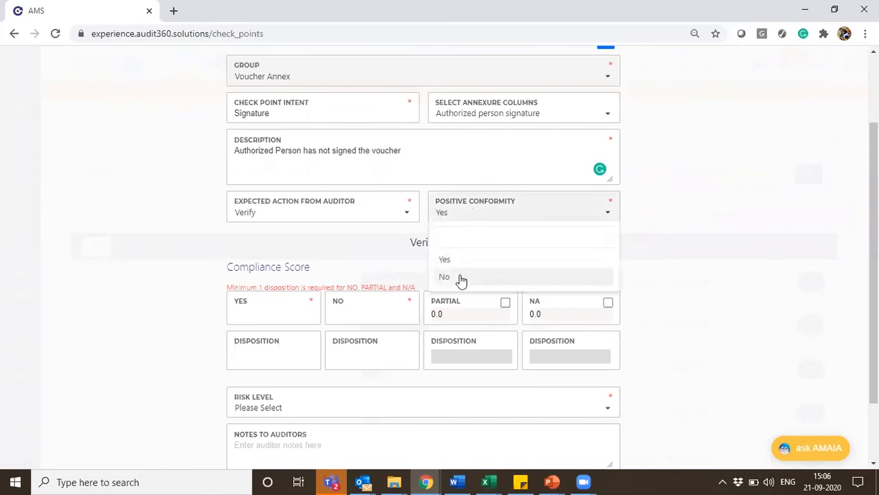
{"action": "left_click", "coordinate": [462, 278]}
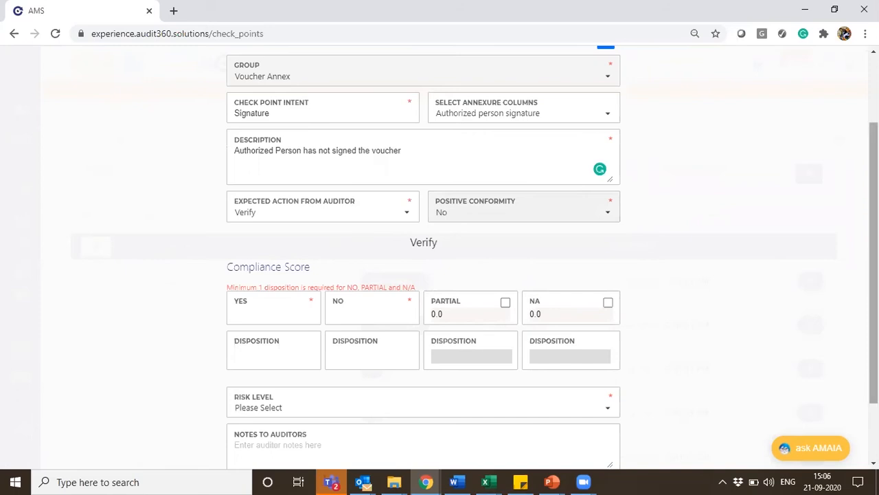
Enter compliance scores of 1 for Yes and 0 for No, and add "Verified" as the Yes disposition
{"action": "scroll", "coordinate": [874, 275], "scroll_direction": "down", "scroll_amount": 1}
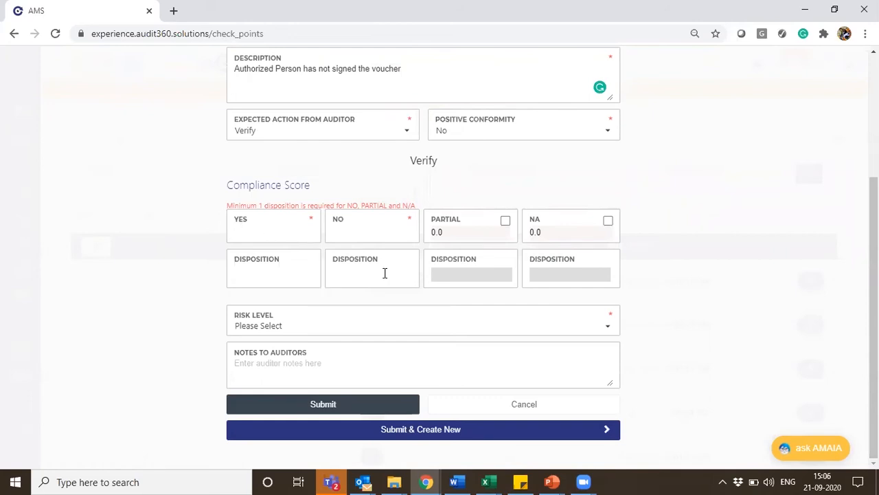
{"action": "left_click", "coordinate": [258, 234]}
{"action": "left_click", "coordinate": [374, 237]}
{"action": "type", "text": "0"}
{"action": "left_click", "coordinate": [270, 275]}
{"action": "type", "text": "Verified"}
Set the risk level to High and enter the auditor note "Check for an authorized signatory"
{"action": "left_click", "coordinate": [261, 333]}
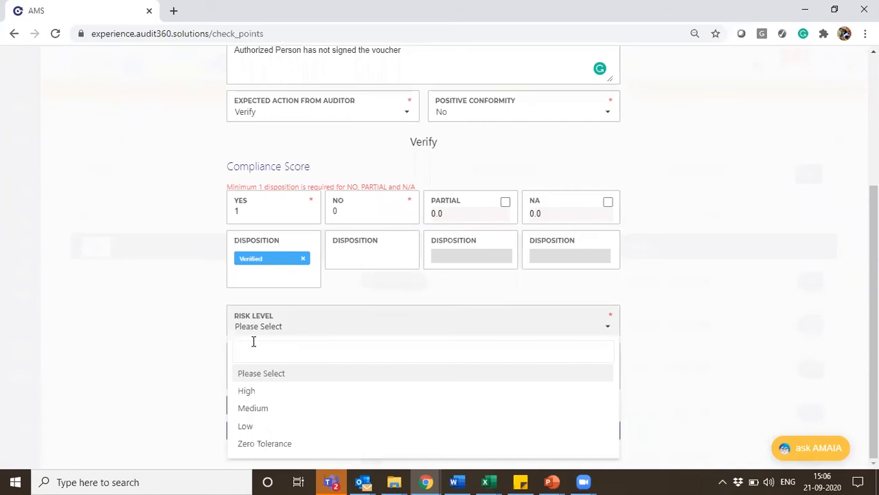
{"action": "left_click", "coordinate": [268, 391]}
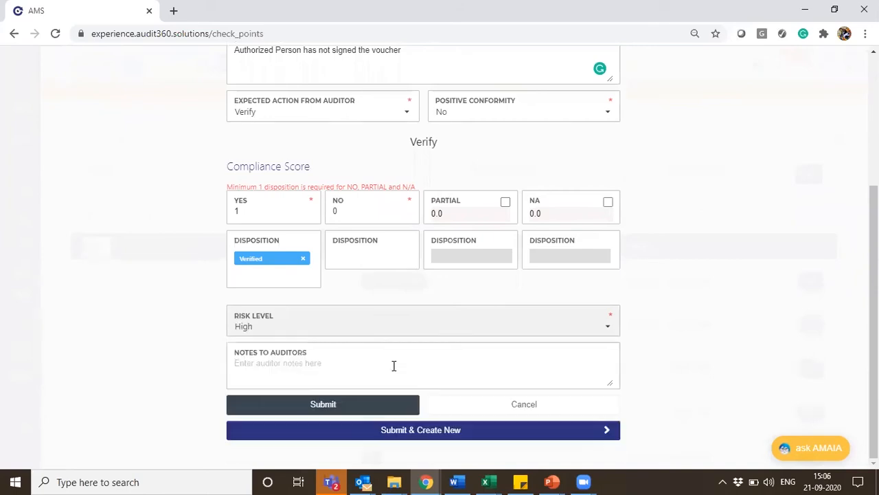
{"action": "left_click", "coordinate": [324, 371]}
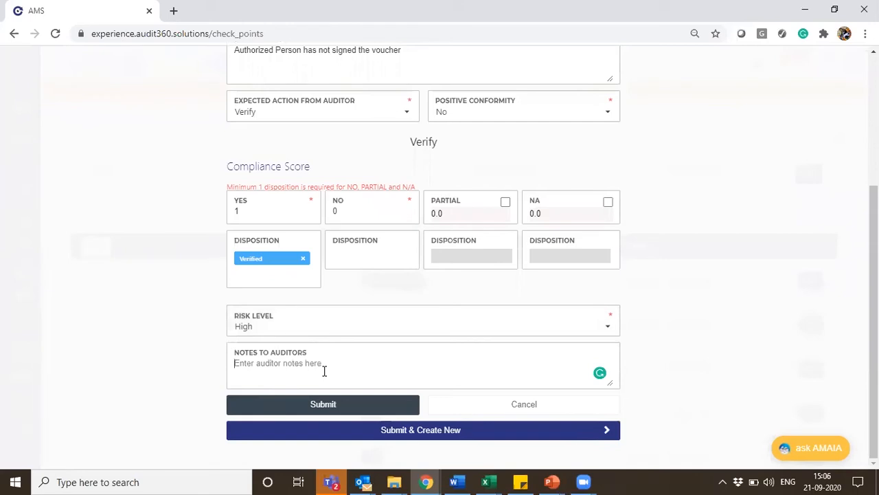
{"action": "type", "text": "Check for sin"}
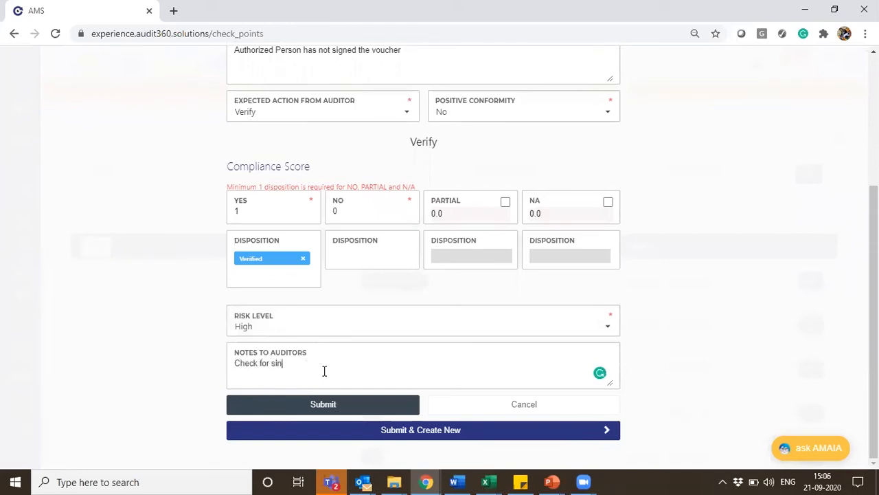
{"action": "key", "text": "BackSpace"}
{"action": "key", "text": "BackSpace"}
{"action": "type", "text": "an authorized signatuory"}
Change the compliance scores to 0 for Yes and 1 for No, and submit the Signature checkpoint
{"action": "left_click", "coordinate": [398, 408]}
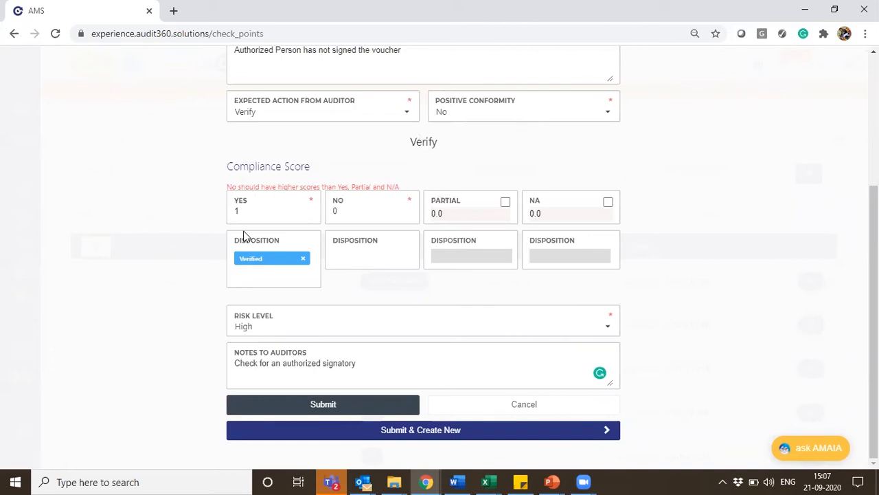
{"action": "left_click", "coordinate": [254, 211]}
{"action": "type", "text": "0"}
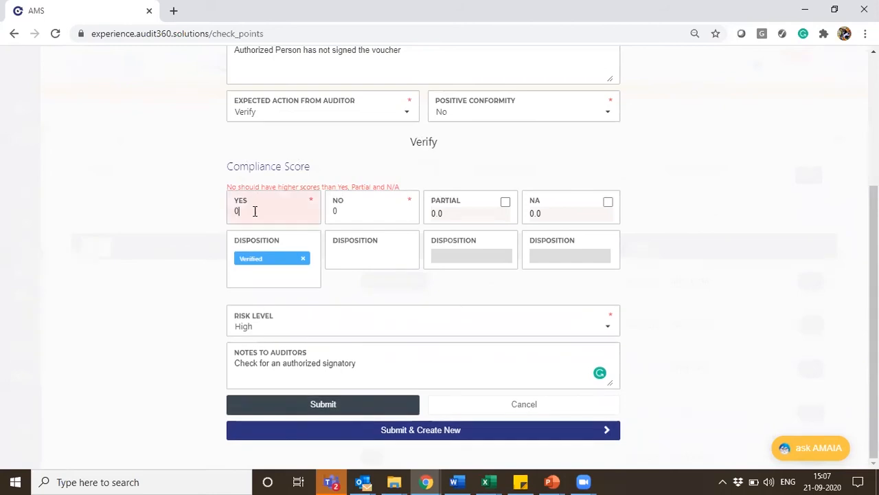
{"action": "left_click", "coordinate": [353, 211]}
{"action": "key", "text": "BackSpace"}
{"action": "type", "text": "1"}
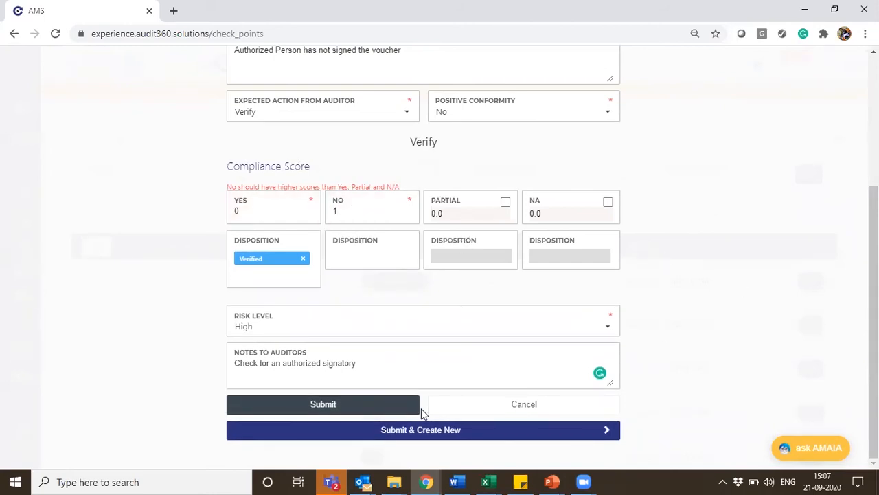
{"action": "left_click", "coordinate": [368, 404]}
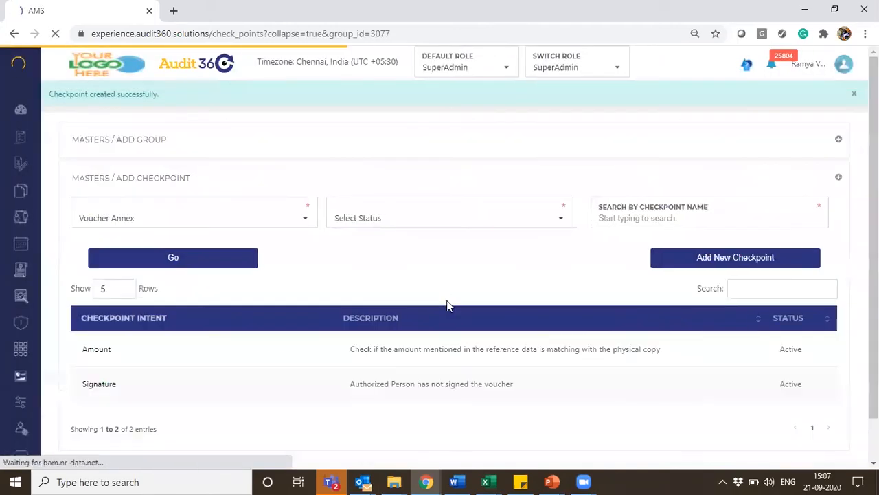
Examine the Amount checkpoint's settings in the Voucher Annex group, from the annexure column to the auditor notes, and close it unchanged
{"action": "scroll", "coordinate": [439, 275], "scroll_direction": "down", "scroll_amount": 1}
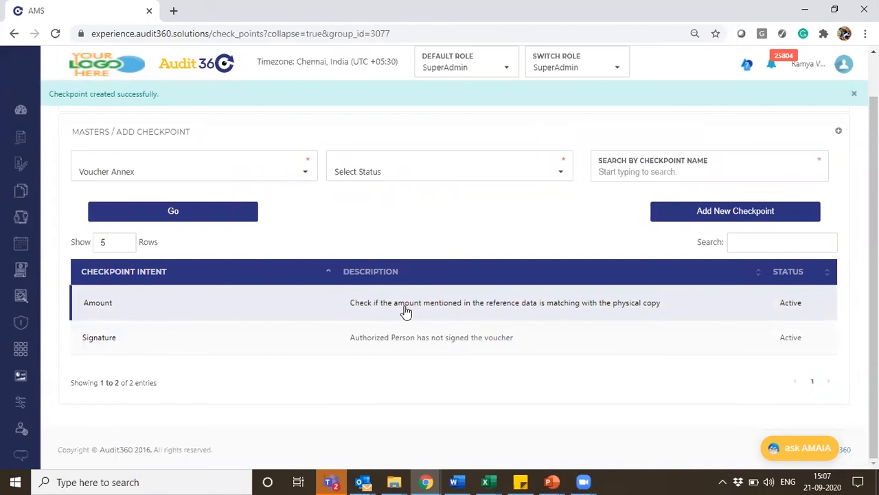
{"action": "left_click", "coordinate": [405, 305]}
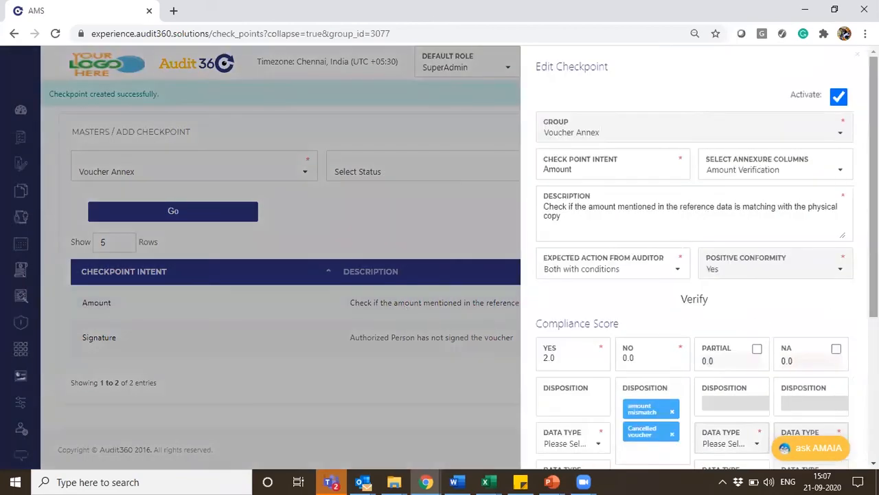
{"action": "scroll", "coordinate": [694, 261], "scroll_direction": "down", "scroll_amount": 5}
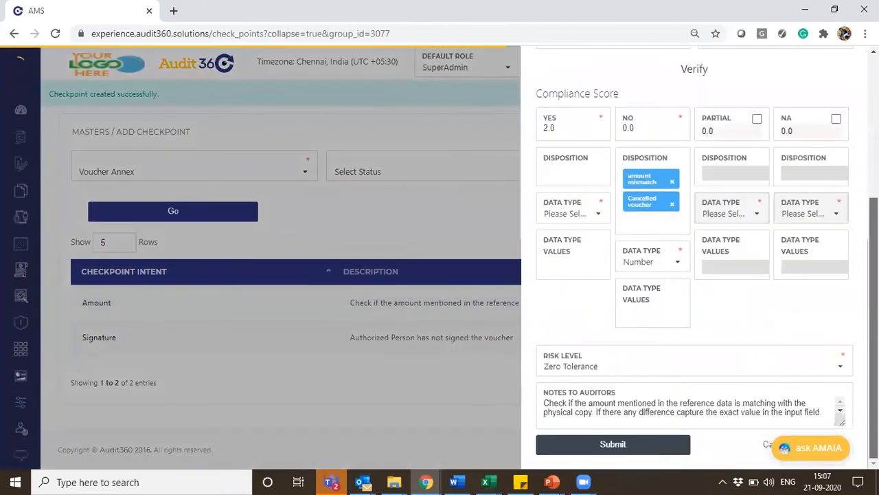
{"action": "scroll", "coordinate": [694, 261], "scroll_direction": "up", "scroll_amount": 4}
{"action": "scroll", "coordinate": [694, 261], "scroll_direction": "down", "scroll_amount": 3}
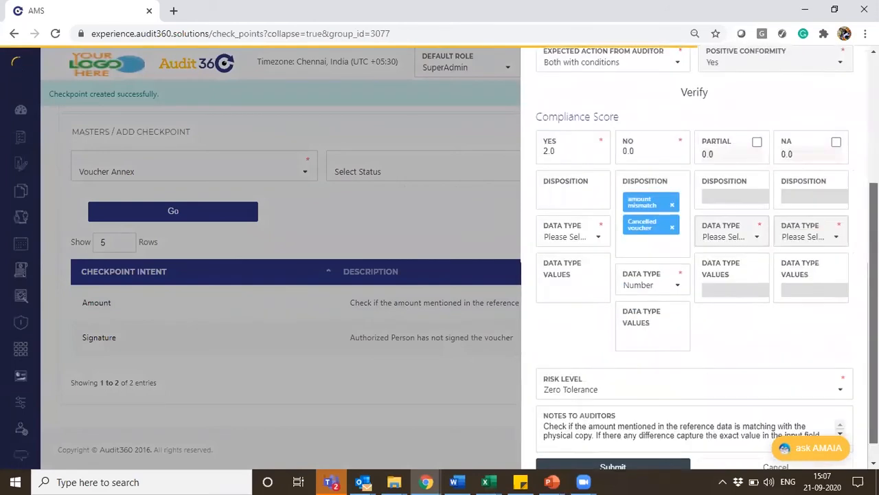
{"action": "scroll", "coordinate": [694, 261], "scroll_direction": "down", "scroll_amount": 1}
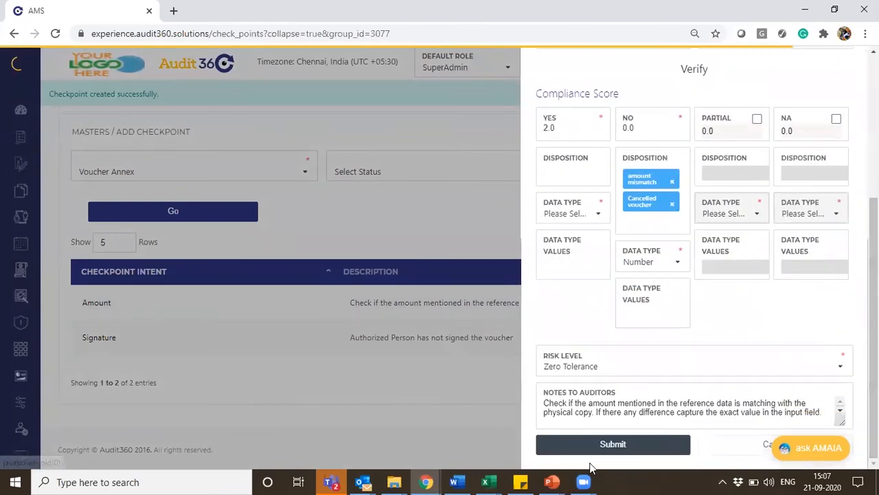
{"action": "left_click_drag", "start_coordinate": [874, 281], "coordinate": [874, 138]}
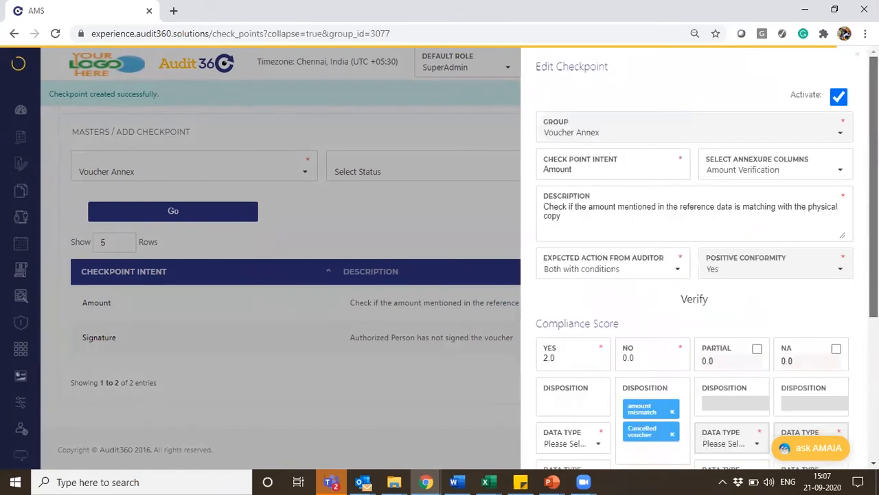
{"action": "left_click", "coordinate": [857, 57]}
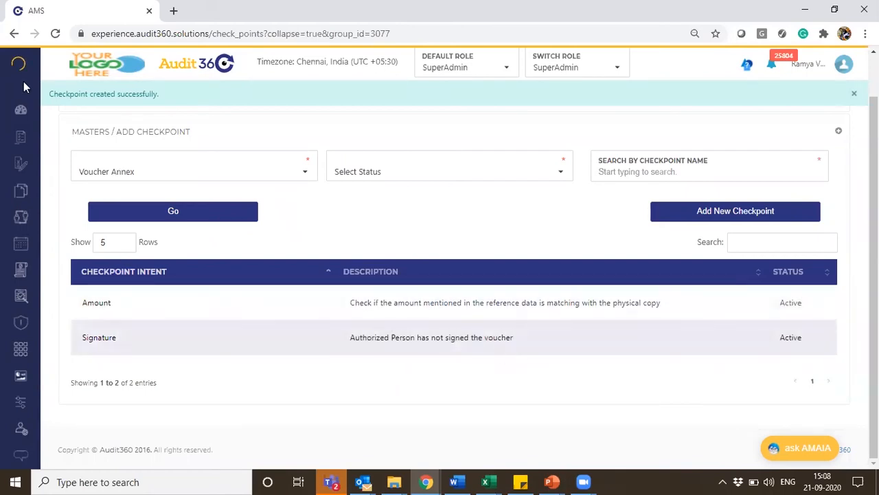
Create an audit type named "Sub Voucher" with Branch as its auditee type and proceed to its definition
{"action": "mouse_move", "coordinate": [29, 147]}
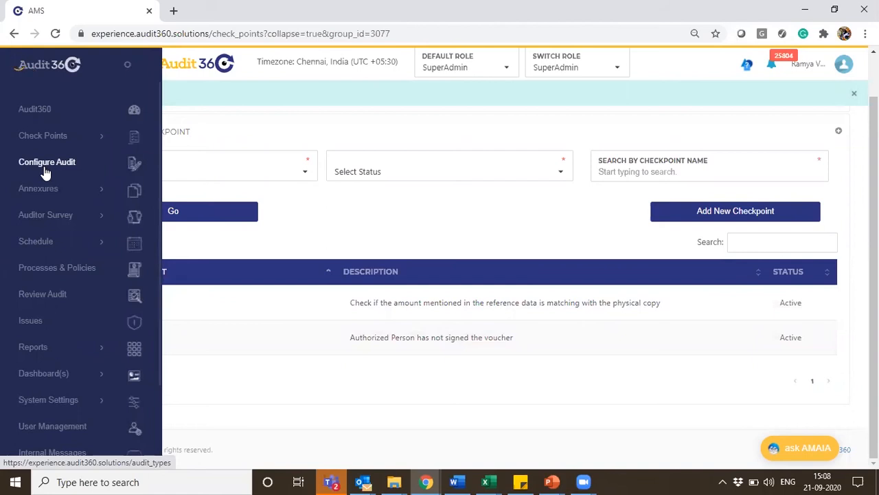
{"action": "left_click", "coordinate": [45, 171]}
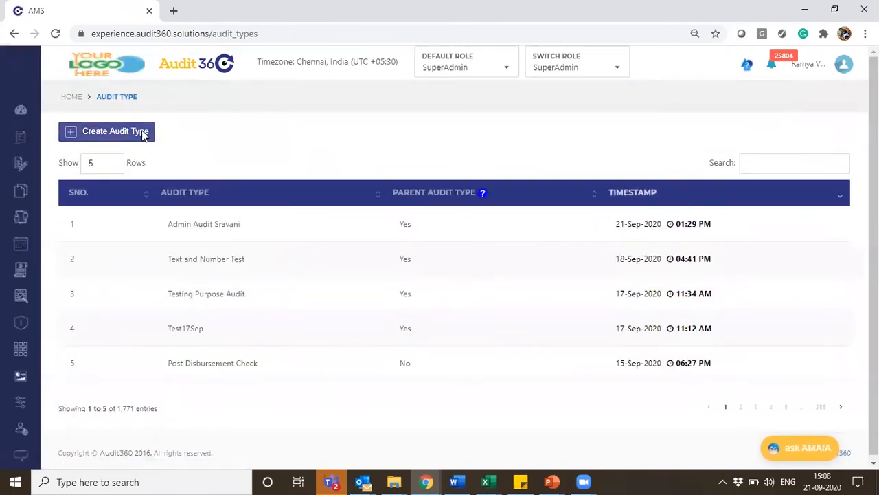
{"action": "left_click", "coordinate": [142, 134]}
{"action": "left_click", "coordinate": [198, 137]}
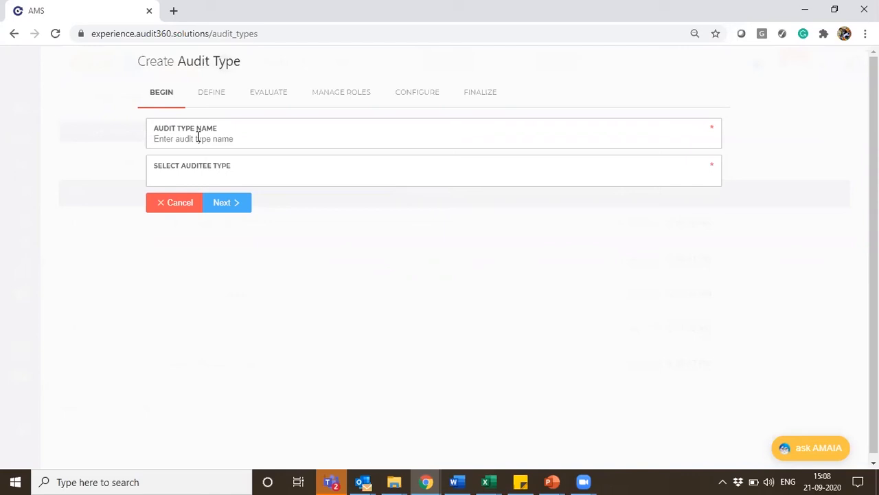
{"action": "type", "text": "Sub Voucher"}
{"action": "left_click", "coordinate": [308, 176]}
{"action": "left_click", "coordinate": [275, 199]}
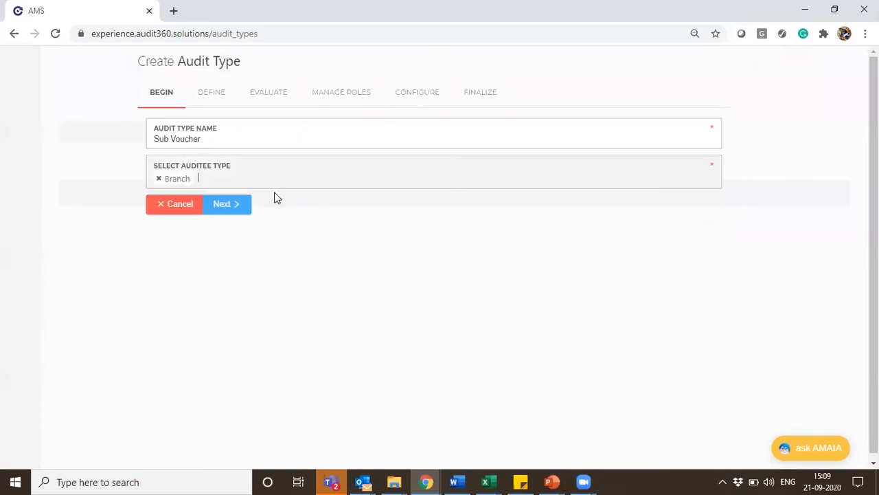
{"action": "left_click", "coordinate": [242, 204]}
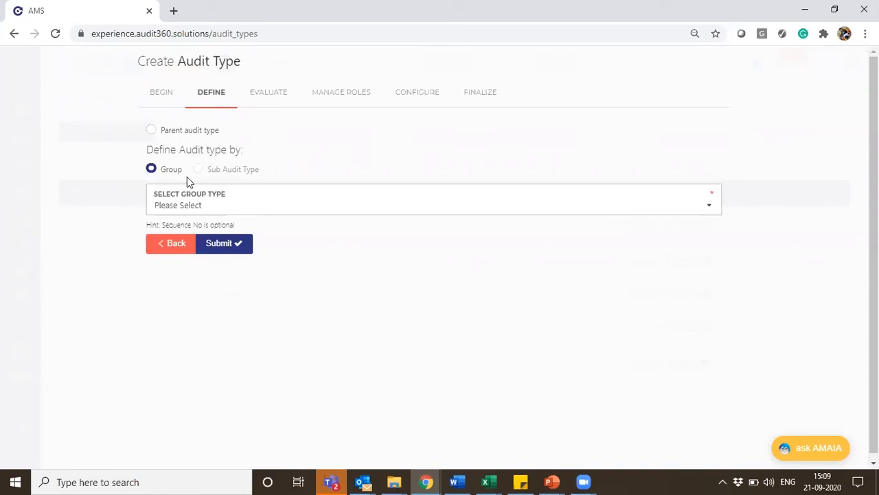
Define the Sub Voucher audit type with the Voucher Annex checkpoint group of type Annexure Group and submit it
{"action": "left_click", "coordinate": [307, 204]}
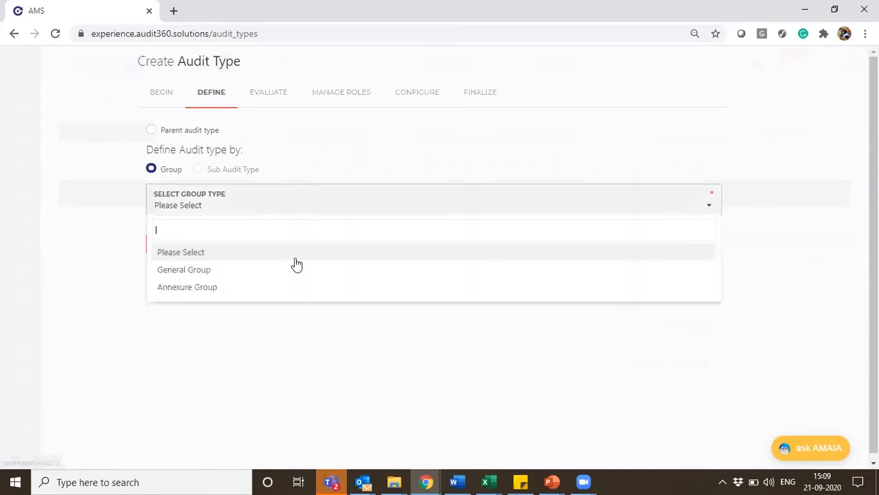
{"action": "left_click", "coordinate": [294, 299]}
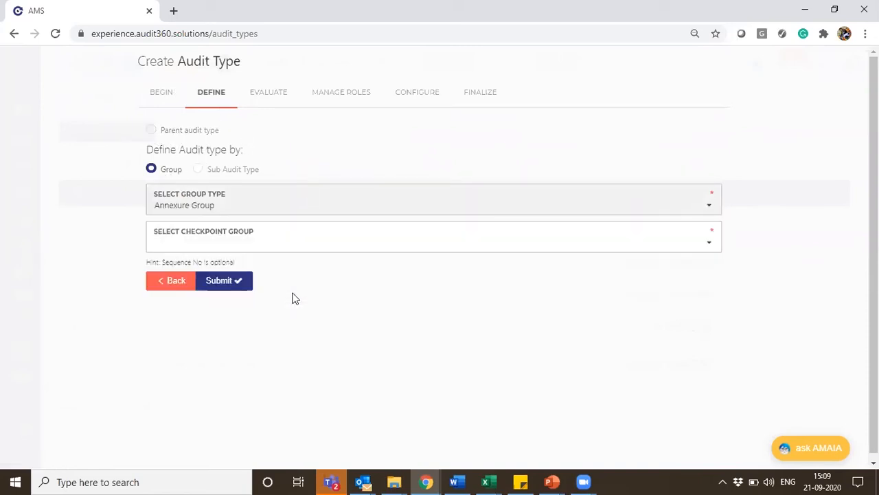
{"action": "left_click", "coordinate": [294, 242]}
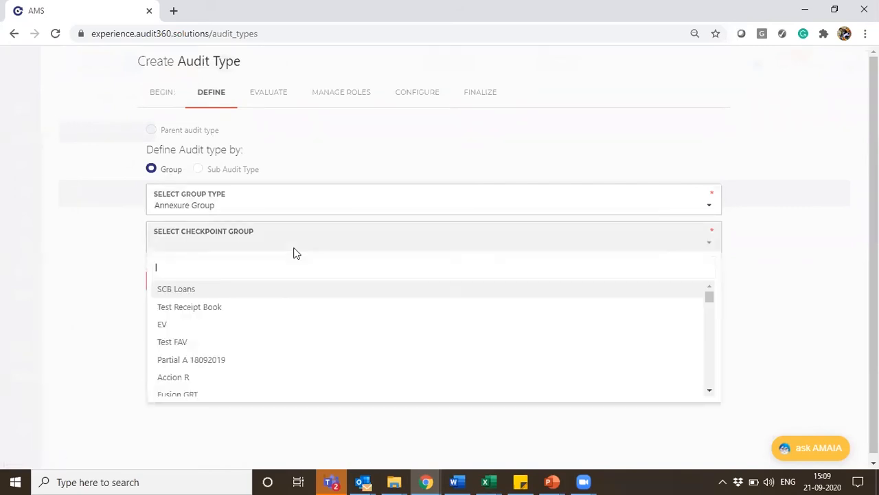
{"action": "type", "text": "vou"}
{"action": "left_click", "coordinate": [212, 327]}
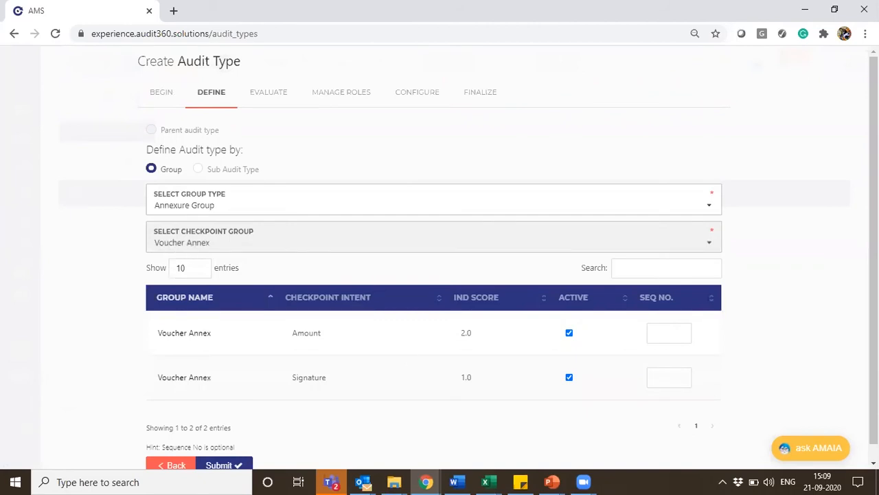
{"action": "scroll", "coordinate": [356, 327], "scroll_direction": "down", "scroll_amount": 1}
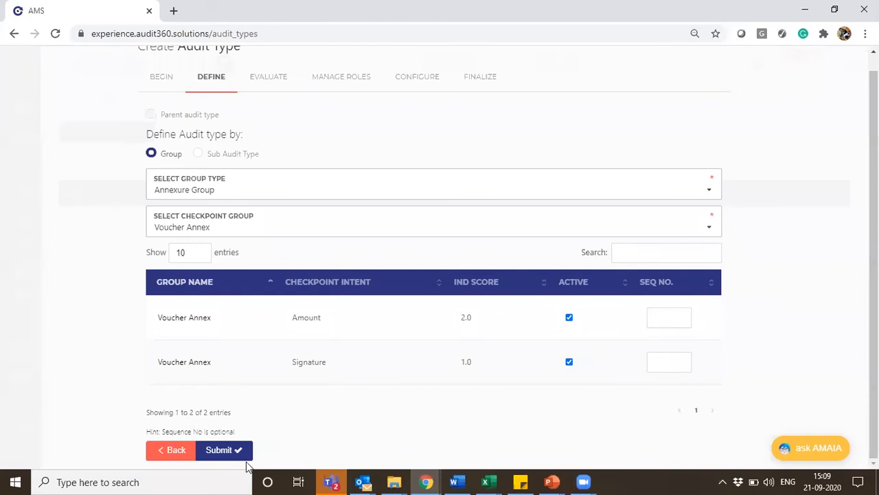
{"action": "left_click", "coordinate": [219, 449]}
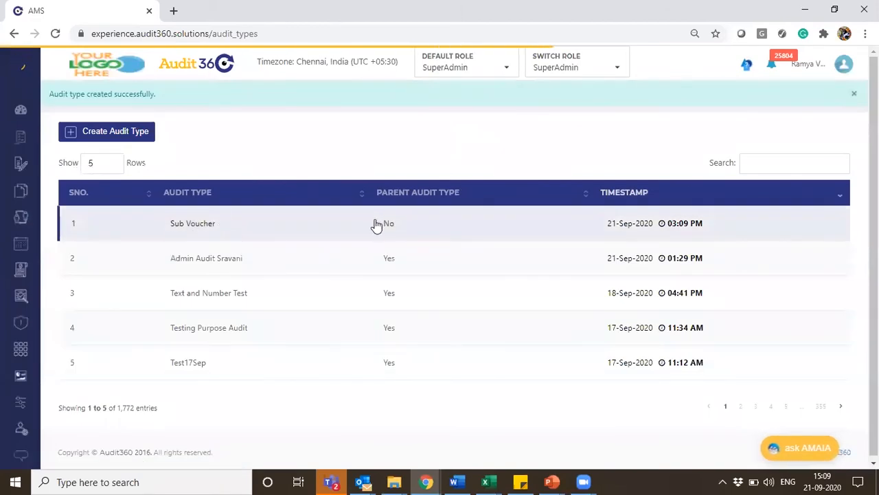
Start another audit type named "Voucher Webinar" and set its auditee type to Branch
{"action": "left_click", "coordinate": [137, 133]}
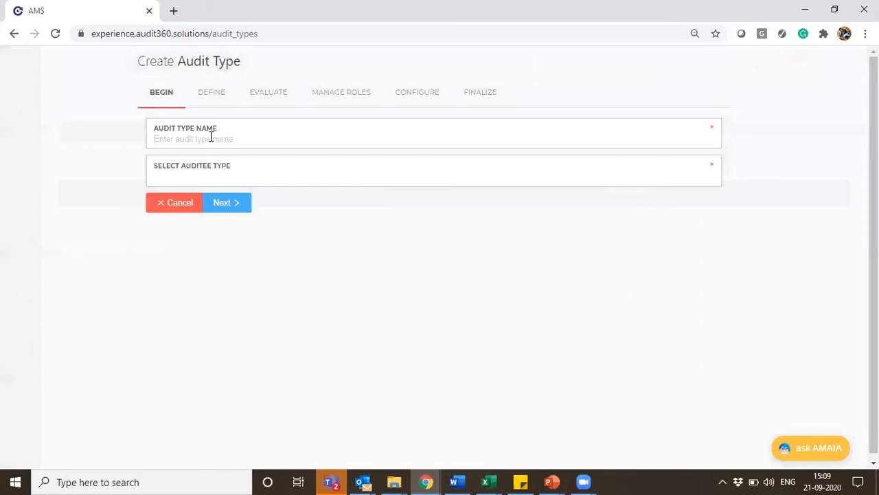
{"action": "type", "text": "Voucher Webinar"}
{"action": "left_click", "coordinate": [297, 176]}
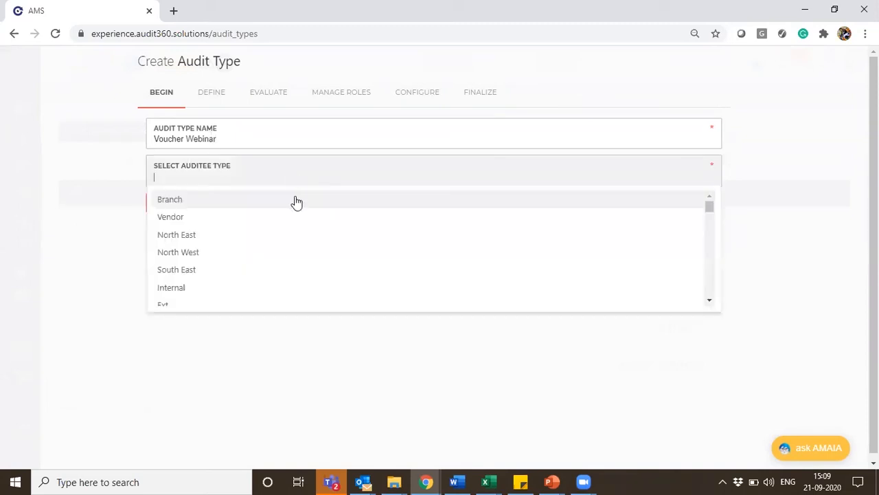
{"action": "left_click", "coordinate": [294, 199]}
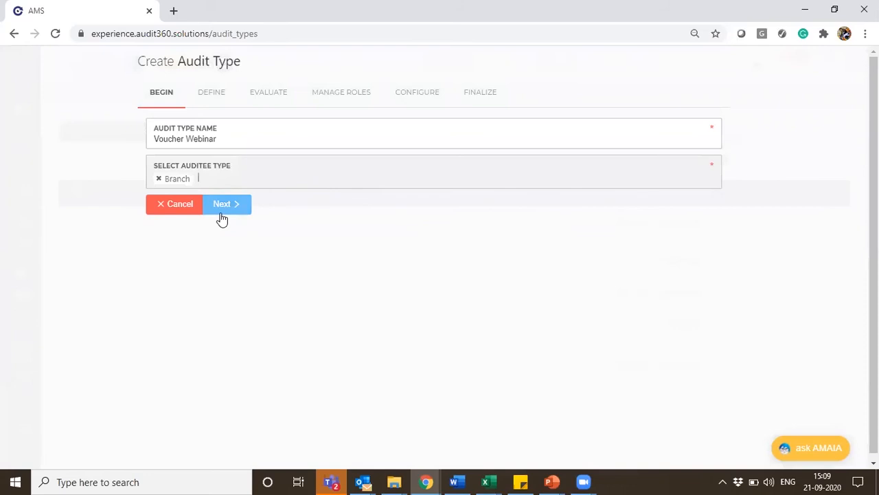
Define Voucher Webinar as a parent audit type by sub audit type, select Sub Voucher, and proceed to its evaluation
{"action": "left_click", "coordinate": [221, 213]}
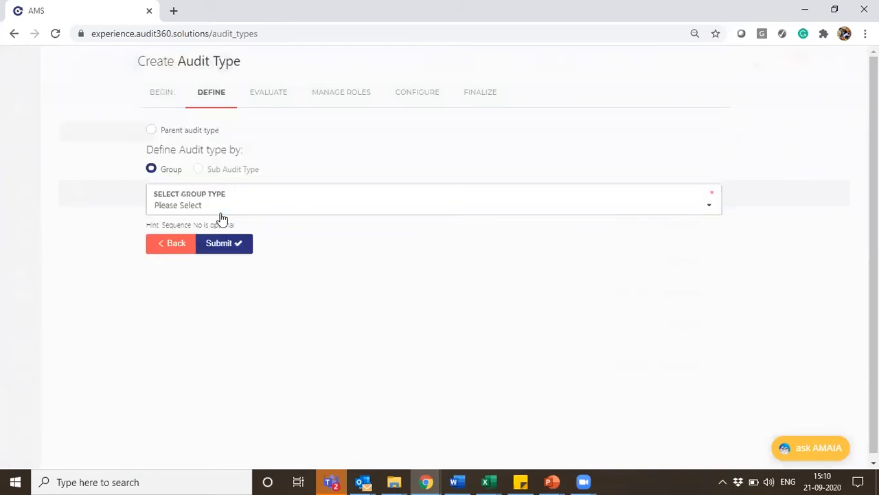
{"action": "left_click", "coordinate": [181, 136]}
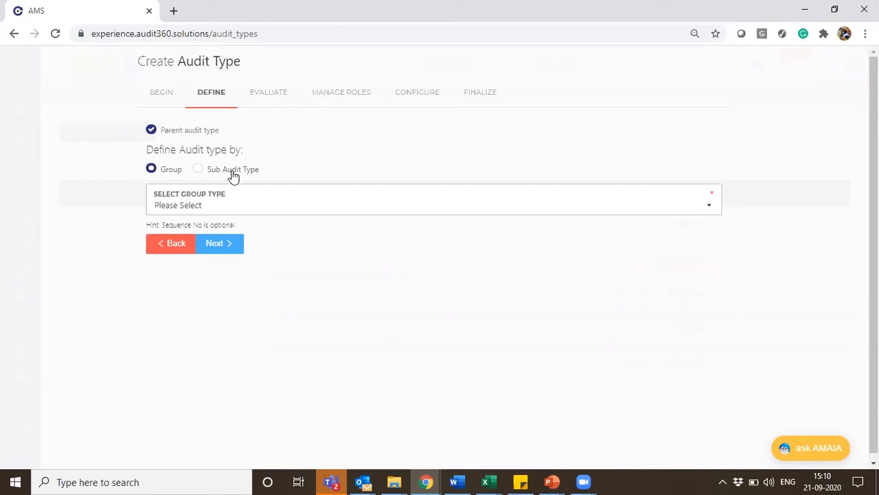
{"action": "left_click", "coordinate": [233, 175]}
{"action": "left_click", "coordinate": [256, 206]}
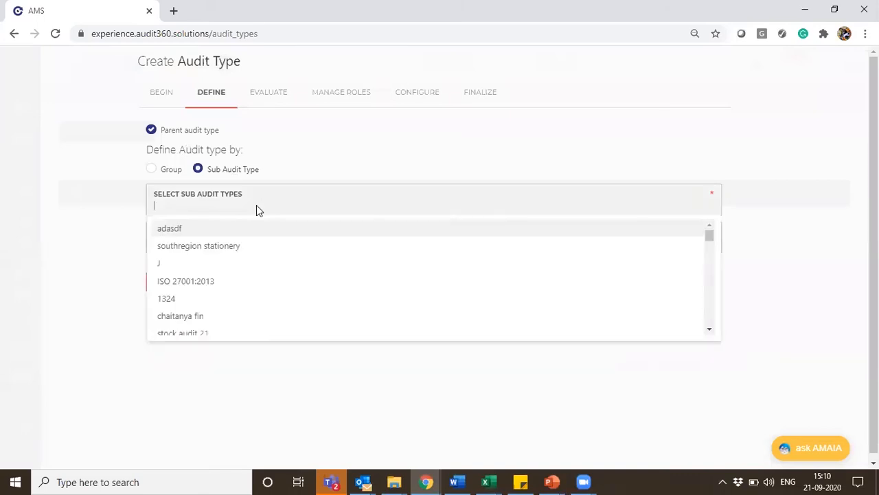
{"action": "type", "text": "sub"}
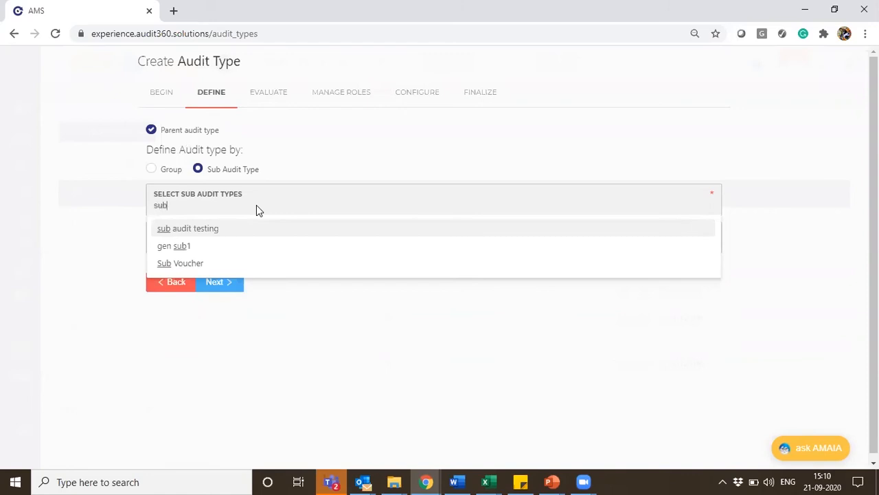
{"action": "left_click", "coordinate": [268, 269]}
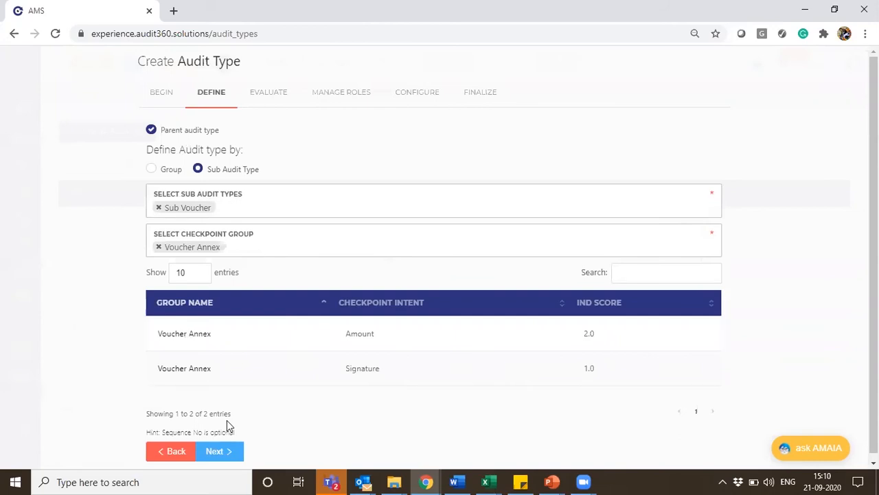
{"action": "left_click", "coordinate": [219, 451]}
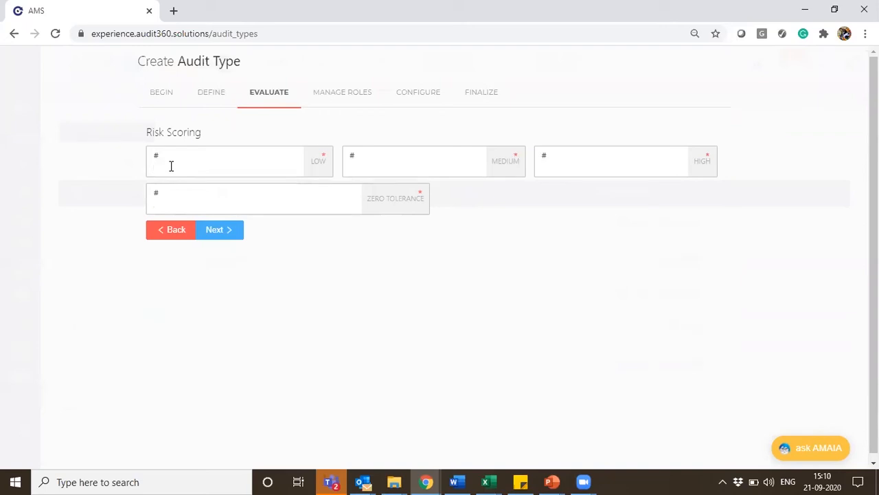
Set the risk scores to 2 for low, 4 for medium, 6 for high and 10 for zero tolerance, and decline configuring roles
{"action": "type", "text": "2"}
{"action": "type", "text": "4"}
{"action": "left_click", "coordinate": [557, 168]}
{"action": "type", "text": "6"}
{"action": "left_click", "coordinate": [318, 200]}
{"action": "type", "text": "10"}
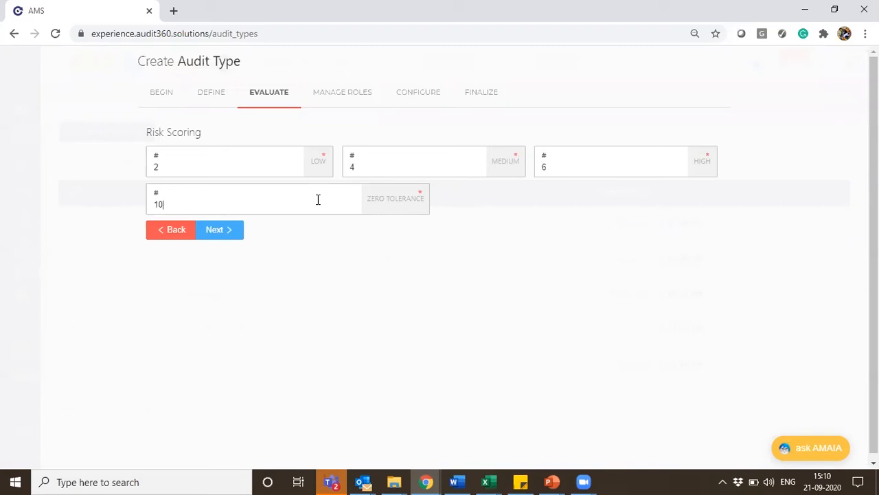
{"action": "left_click", "coordinate": [206, 234]}
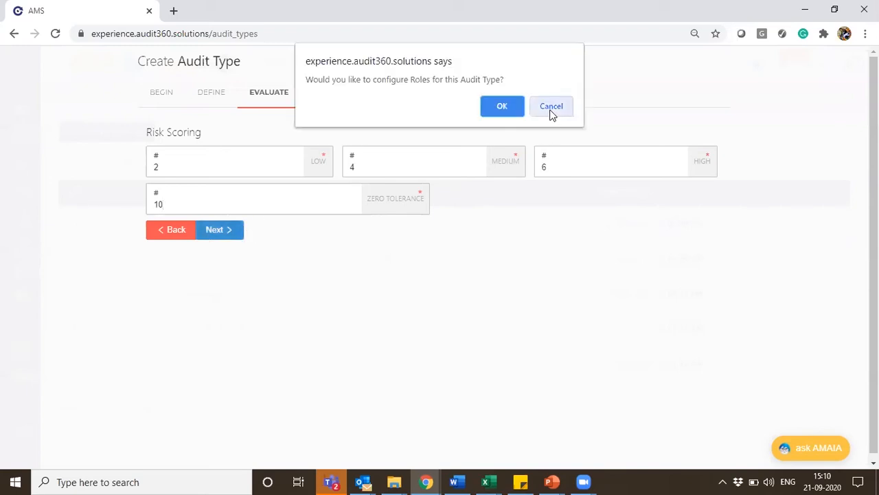
{"action": "left_click", "coordinate": [552, 109]}
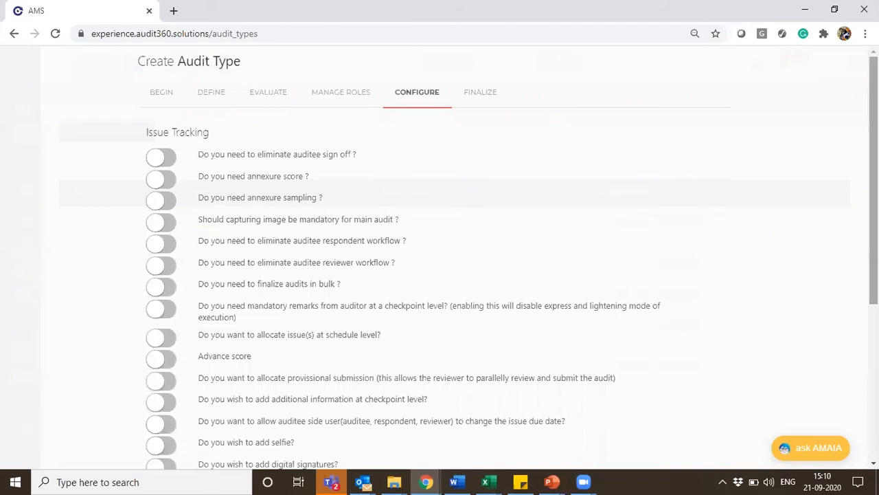
Enable annexure score and annexure sampling in the issue tracking options of the Voucher Webinar audit type
{"action": "scroll", "coordinate": [439, 258], "scroll_direction": "down", "scroll_amount": 2}
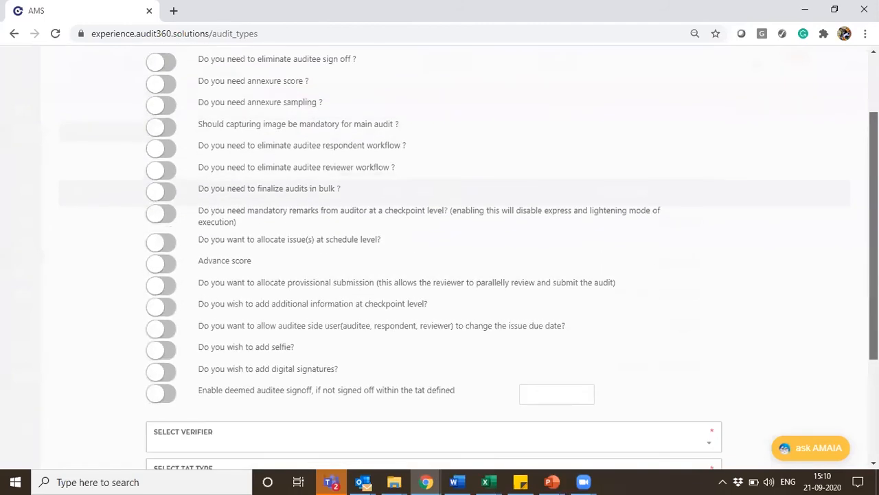
{"action": "left_click_drag", "start_coordinate": [874, 179], "coordinate": [874, 167]}
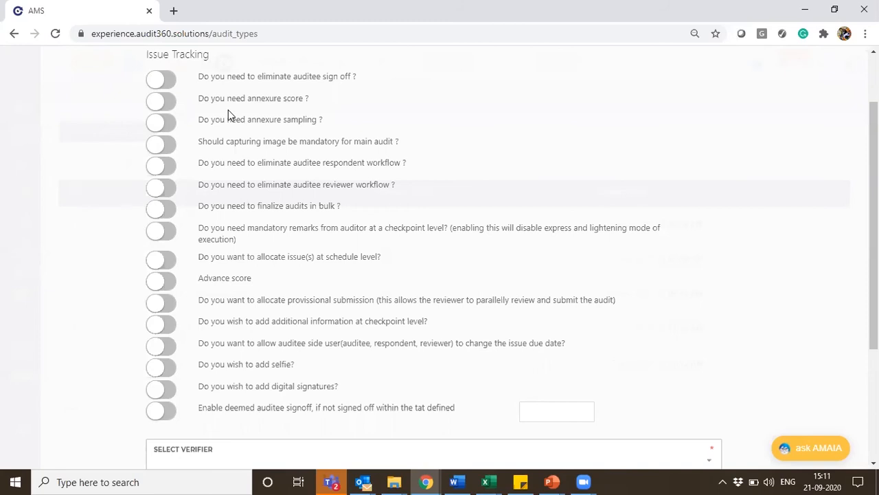
{"action": "left_click", "coordinate": [166, 103]}
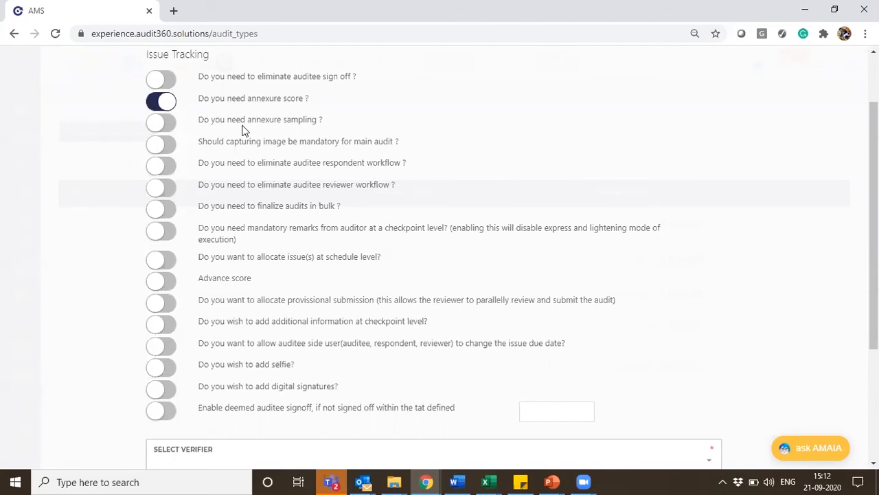
{"action": "left_click", "coordinate": [166, 124]}
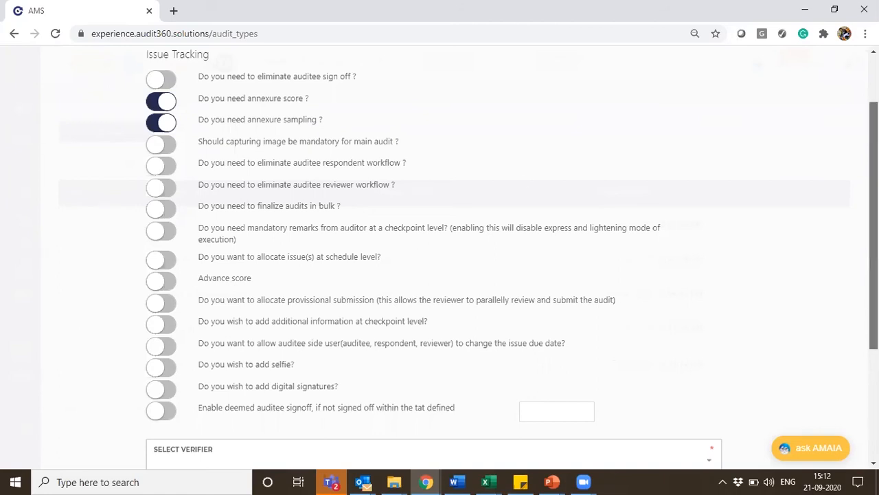
Set the verifier to Admin, the TAT type to Proposed By Auditee and the frequency to Monthly, and proceed to finalization
{"action": "left_click_drag", "start_coordinate": [873, 158], "coordinate": [874, 268]}
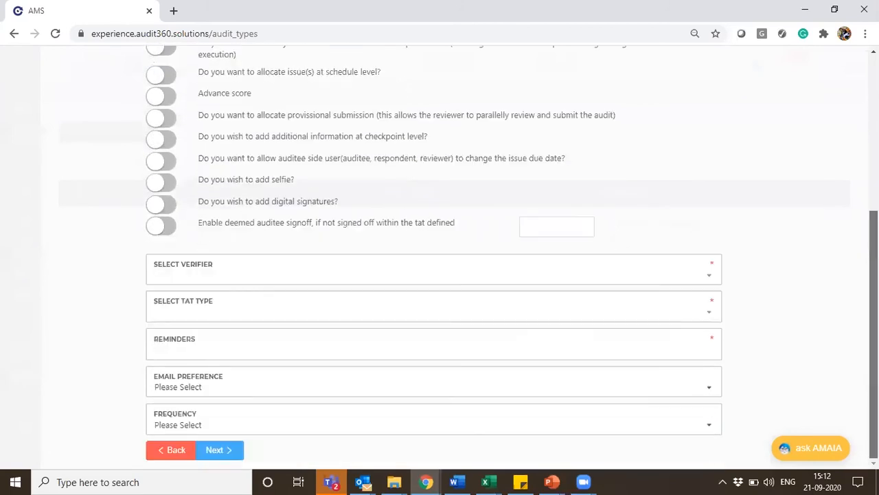
{"action": "left_click", "coordinate": [191, 279]}
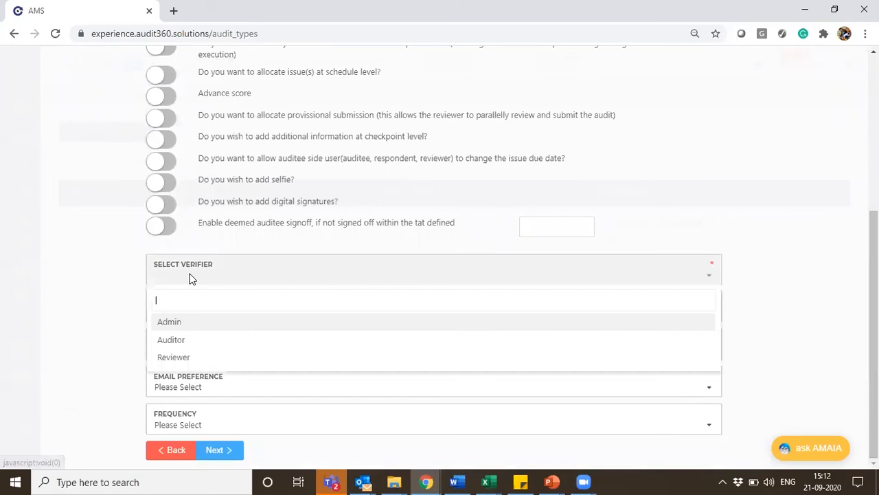
{"action": "left_click", "coordinate": [196, 329]}
{"action": "left_click", "coordinate": [177, 317]}
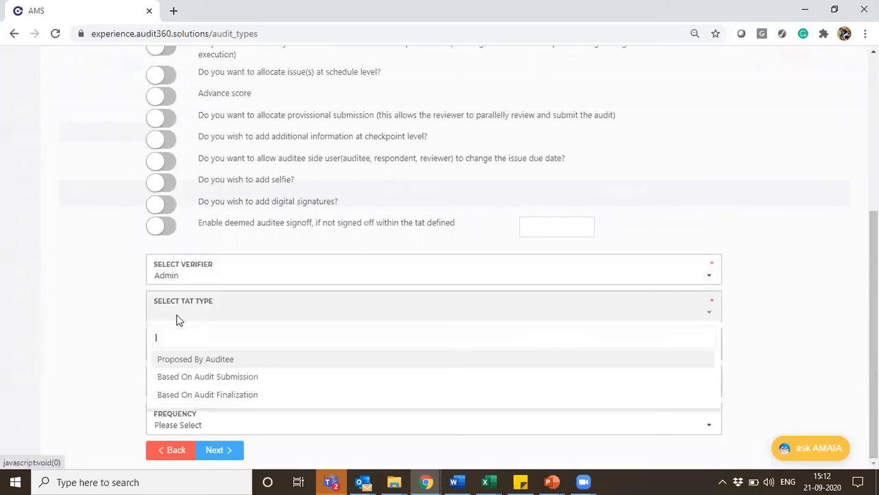
{"action": "left_click", "coordinate": [219, 363]}
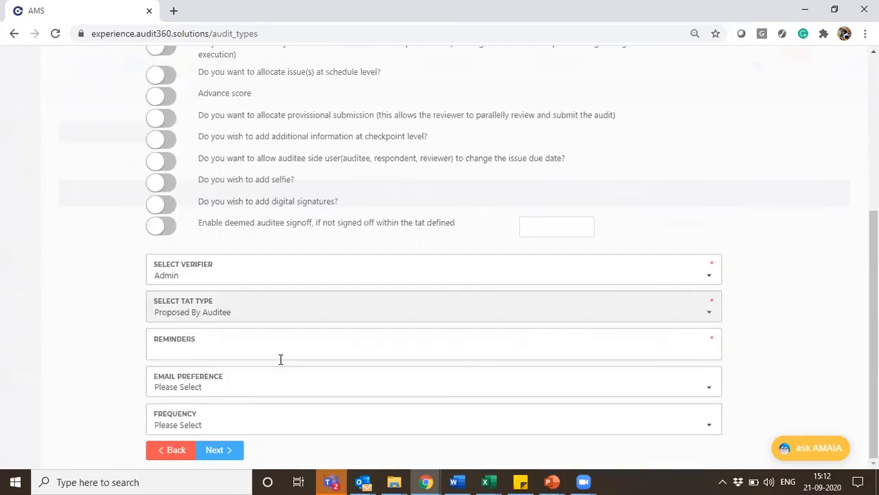
{"action": "left_click", "coordinate": [277, 354]}
{"action": "left_click", "coordinate": [72, 316]}
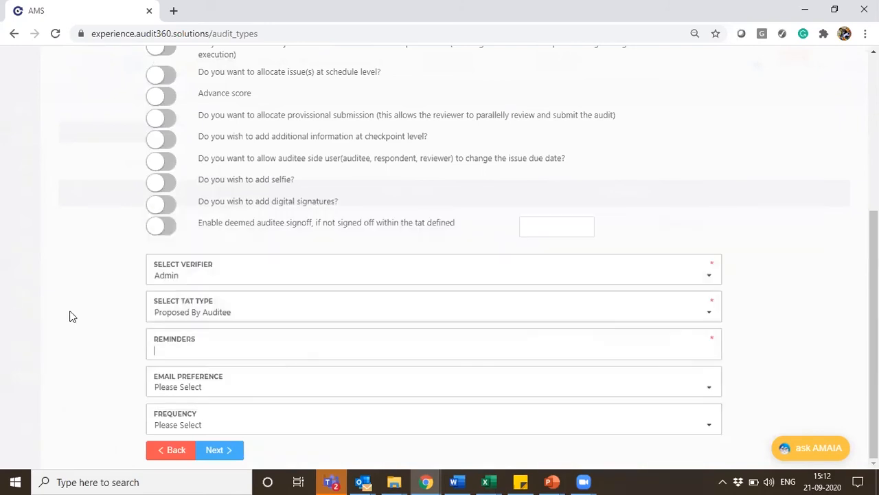
{"action": "left_click", "coordinate": [385, 432]}
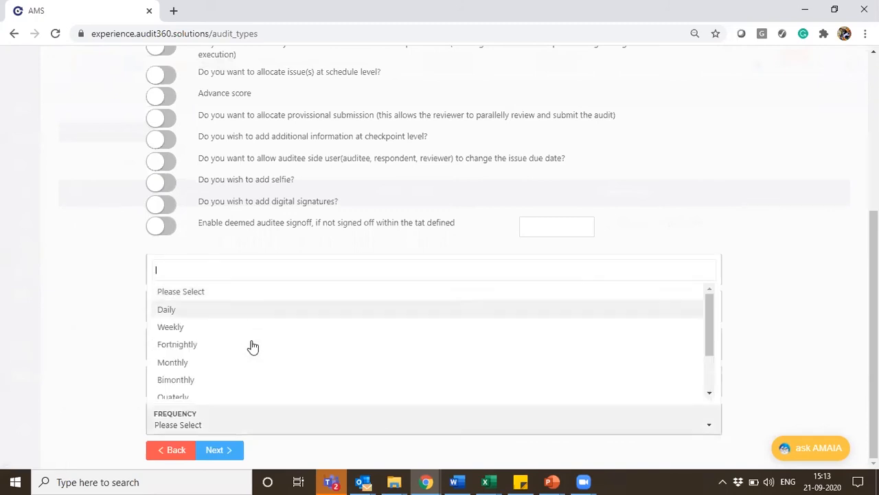
{"action": "left_click", "coordinate": [186, 363]}
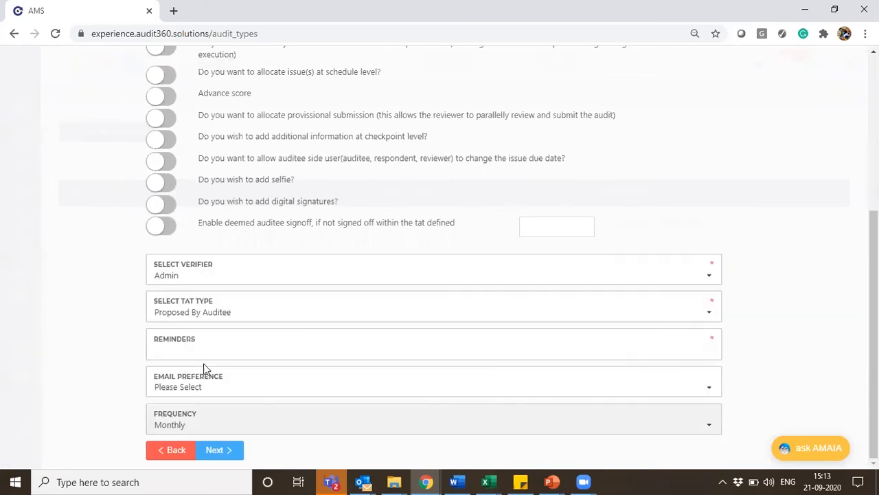
{"action": "mouse_move", "coordinate": [874, 312]}
{"action": "left_mouse_down"}
{"action": "mouse_move", "coordinate": [874, 271]}
{"action": "mouse_move", "coordinate": [874, 314]}
{"action": "left_mouse_up"}
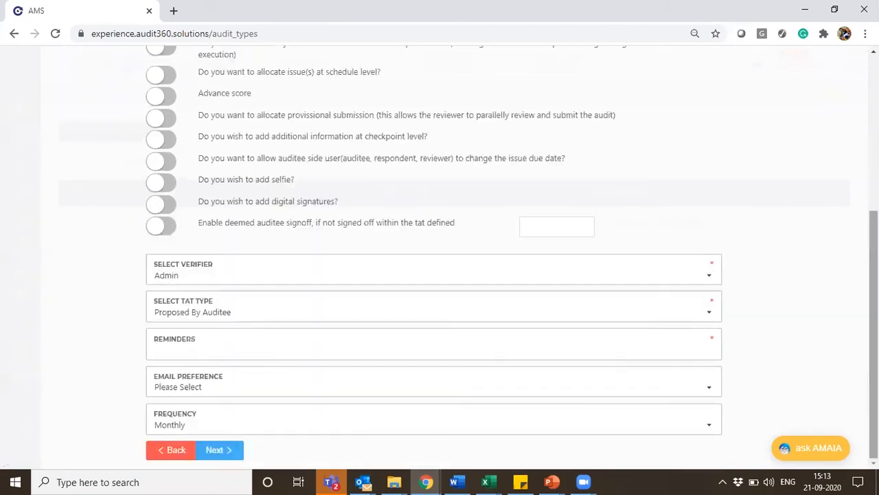
{"action": "left_click", "coordinate": [224, 455]}
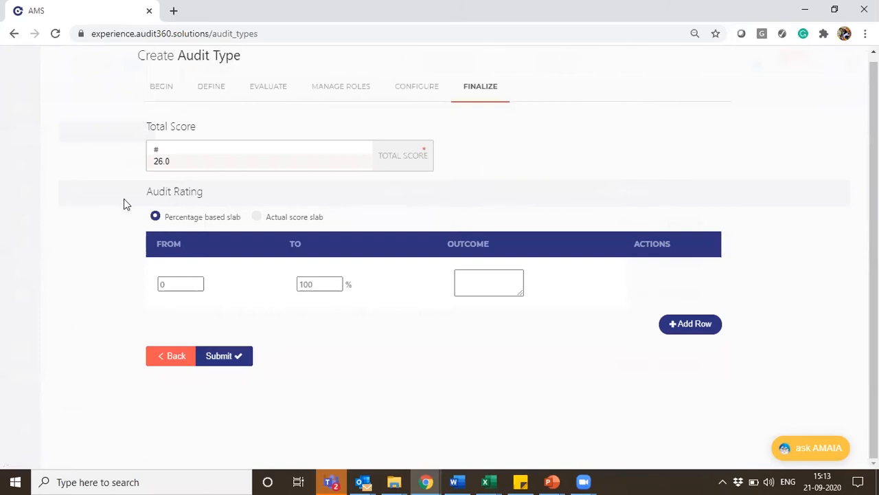
Rate the audit with two percentage slabs, 0 to 50 as FAIL and 50.01 to 100 as PASS, and submit the audit type
{"action": "left_click", "coordinate": [653, 330]}
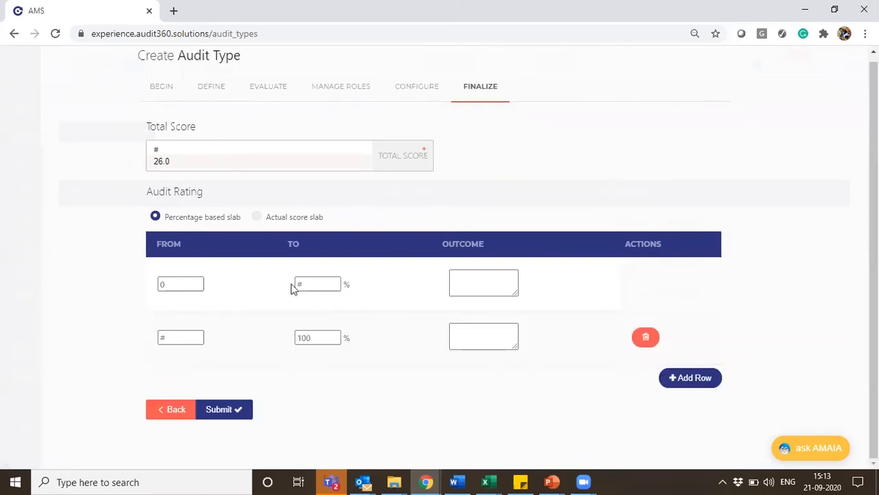
{"action": "left_click", "coordinate": [295, 285]}
{"action": "type", "text": "50"}
{"action": "left_click", "coordinate": [452, 287]}
{"action": "type", "text": "FAIL"}
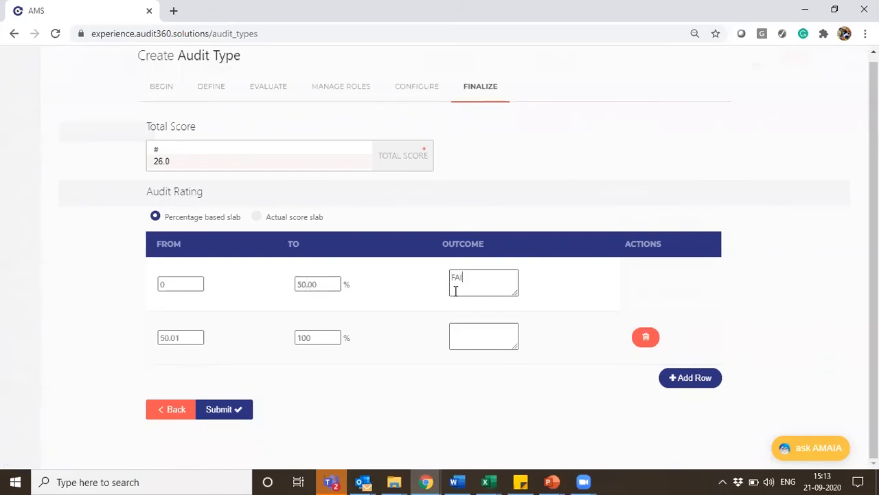
{"action": "left_click", "coordinate": [502, 336]}
{"action": "type", "text": "PASS"}
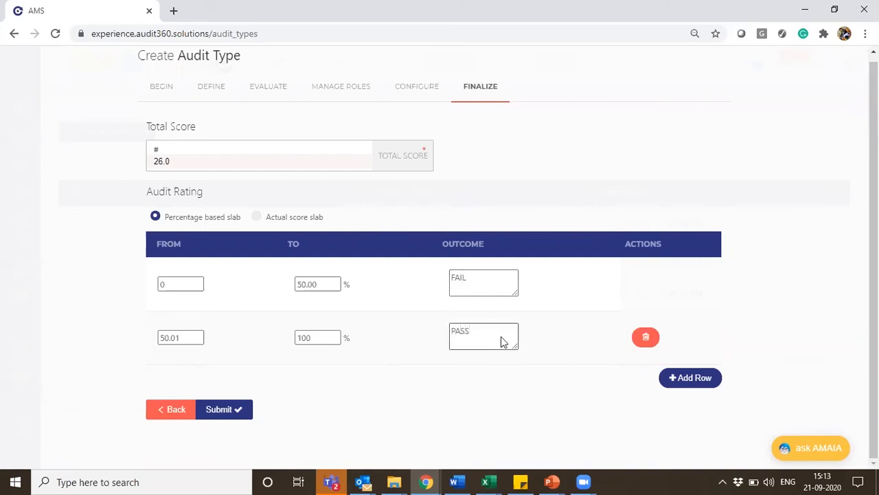
{"action": "left_click", "coordinate": [232, 410]}
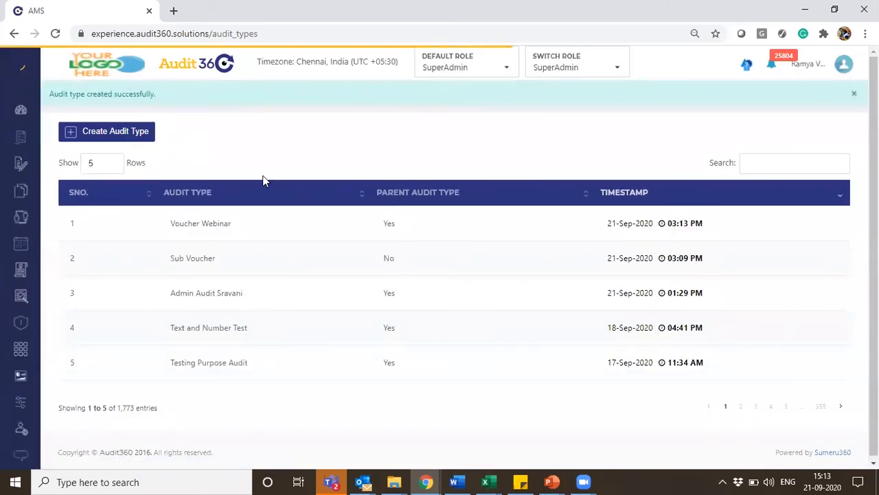
Open the annexure documents page and start a new annexure upload
{"action": "mouse_move", "coordinate": [6, 183]}
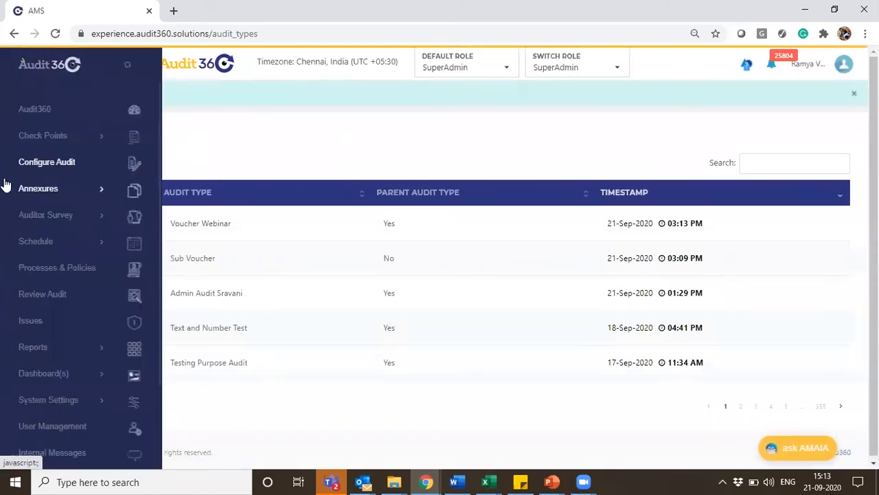
{"action": "left_click", "coordinate": [49, 190]}
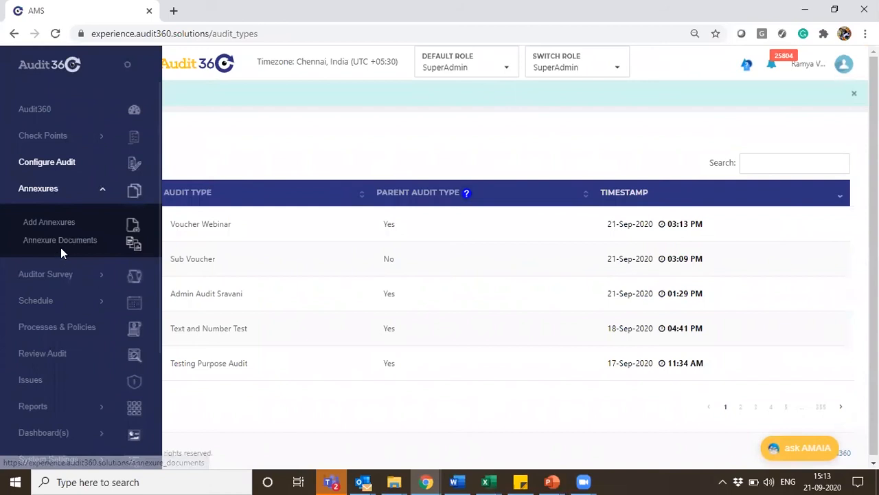
{"action": "left_click", "coordinate": [65, 249]}
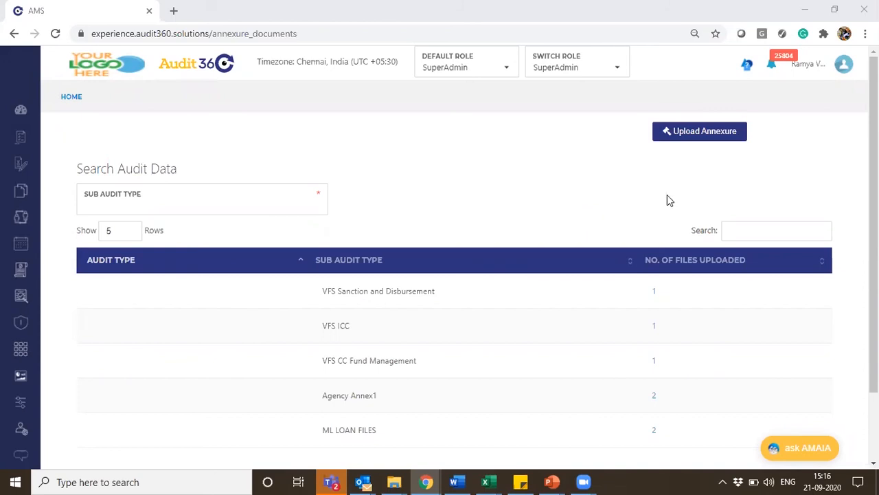
{"action": "left_click", "coordinate": [695, 138]}
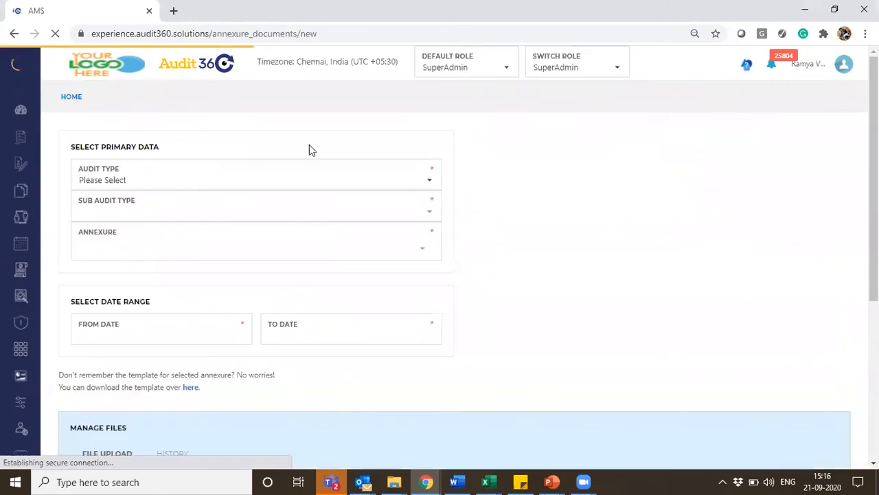
Select Voucher Webinar as the audit type, Sub Voucher as the sub audit type and Voucher 21Sep as the annexure
{"action": "left_click", "coordinate": [135, 180]}
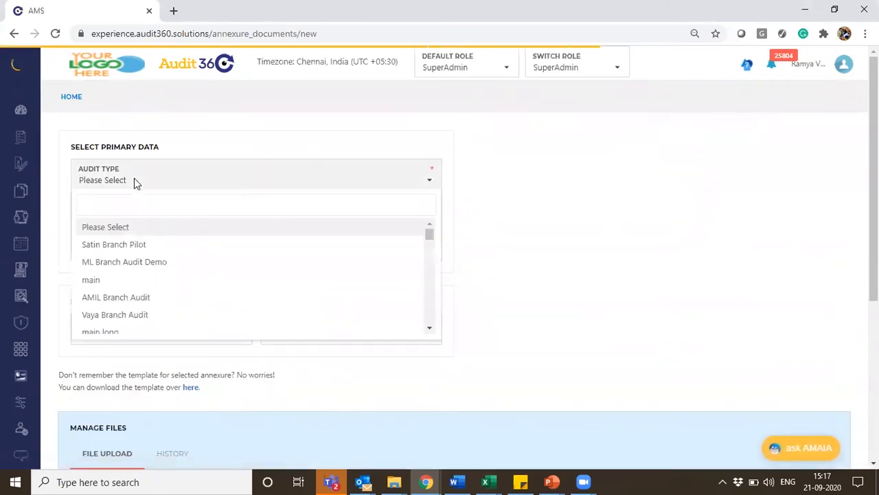
{"action": "left_click", "coordinate": [135, 180]}
{"action": "type", "text": "vou"}
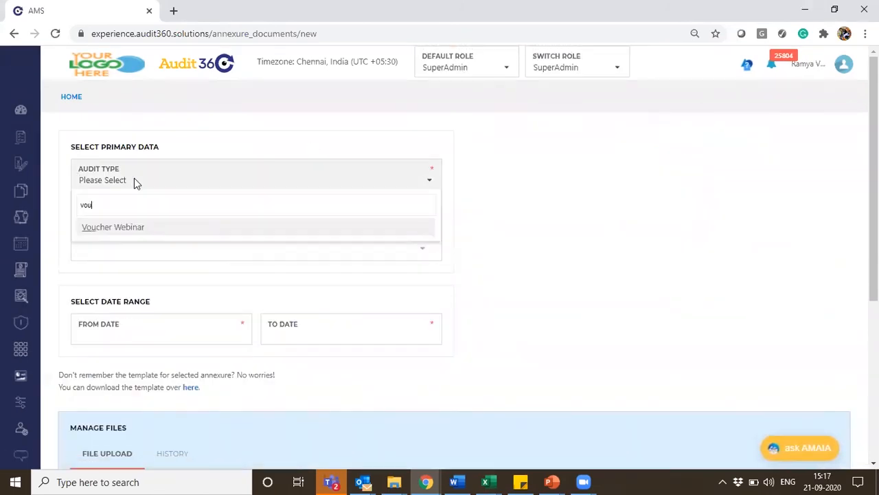
{"action": "left_click", "coordinate": [146, 236]}
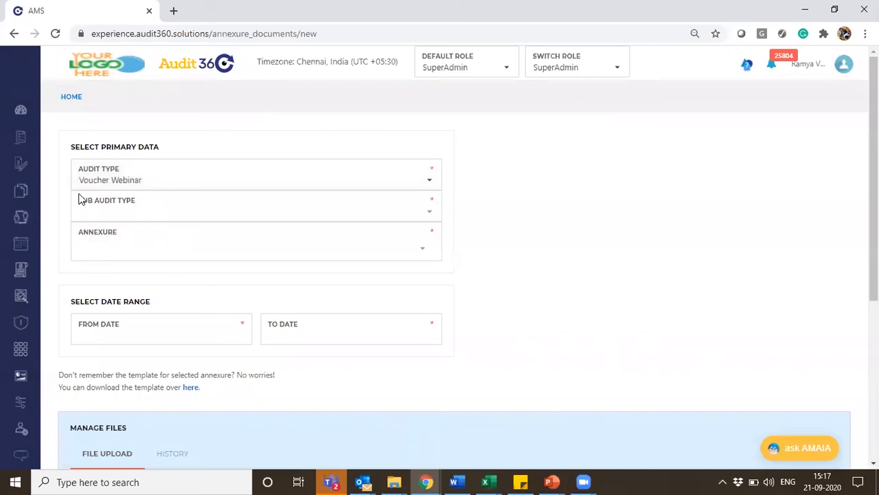
{"action": "left_click", "coordinate": [138, 215]}
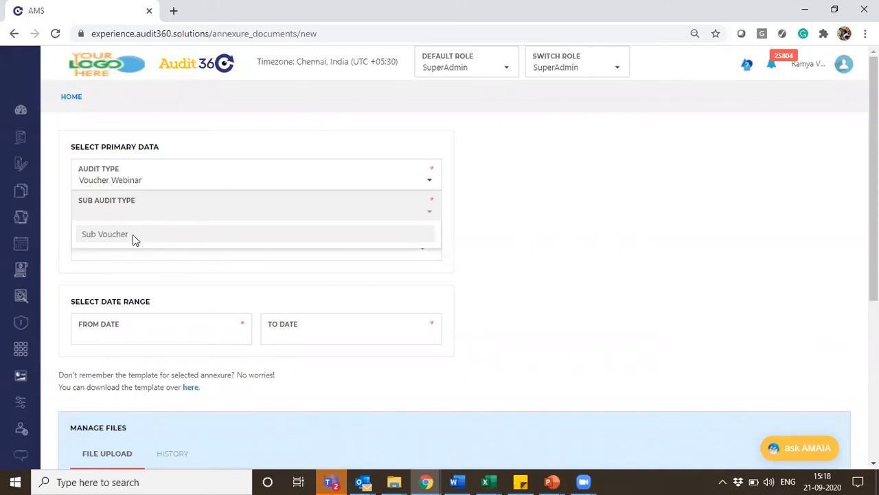
{"action": "left_click", "coordinate": [135, 237]}
{"action": "left_click", "coordinate": [121, 250]}
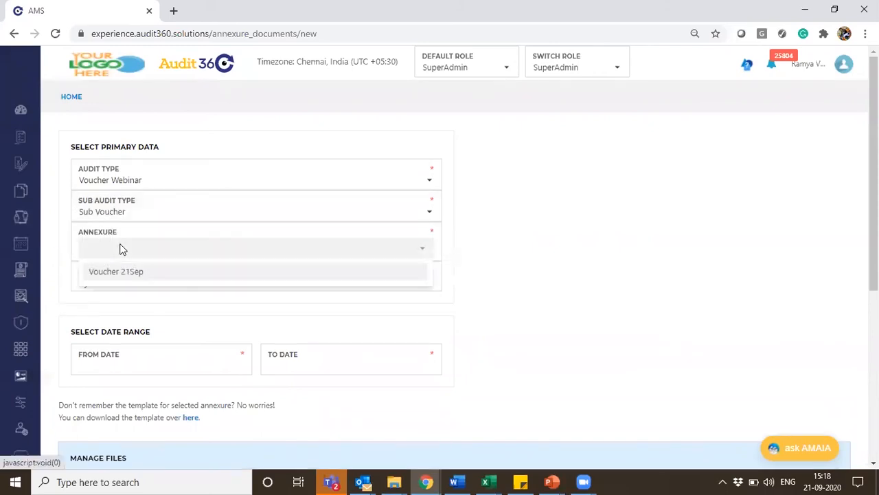
{"action": "left_click", "coordinate": [149, 275]}
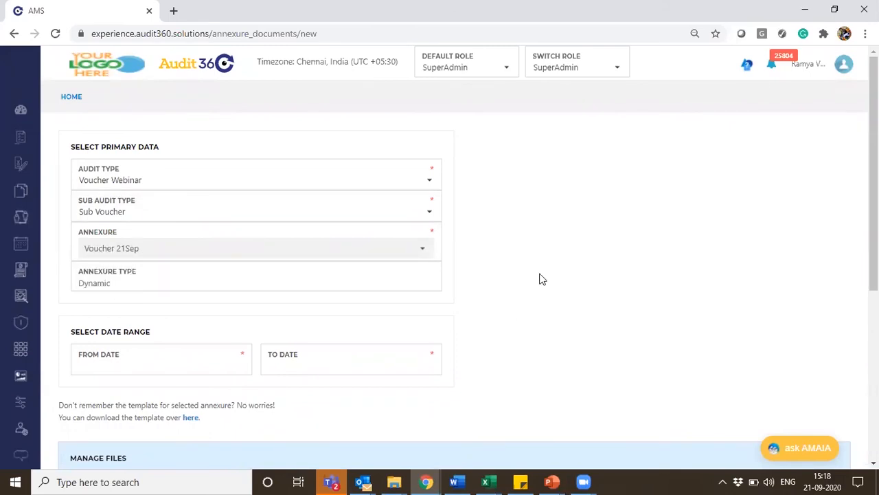
Set the annexure date range from 21/09/2020 to 31/10/2020
{"action": "scroll", "coordinate": [874, 172], "scroll_direction": "down", "scroll_amount": 1}
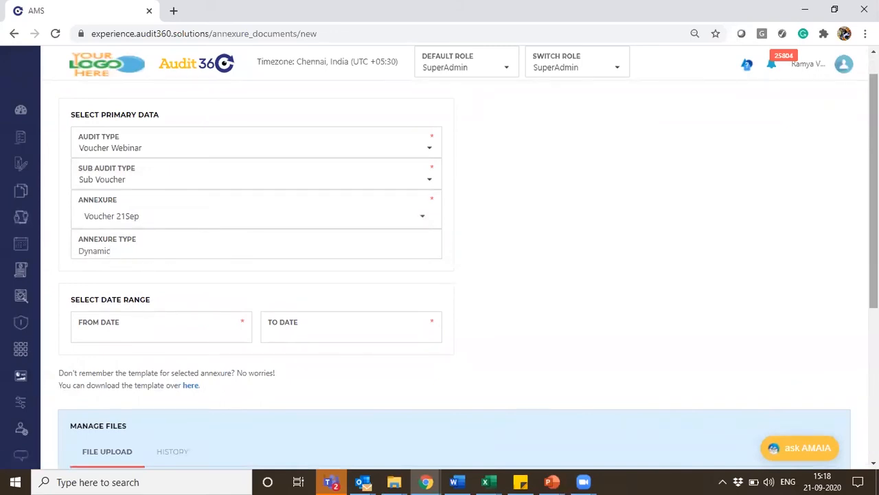
{"action": "scroll", "coordinate": [440, 275], "scroll_direction": "down", "scroll_amount": 2}
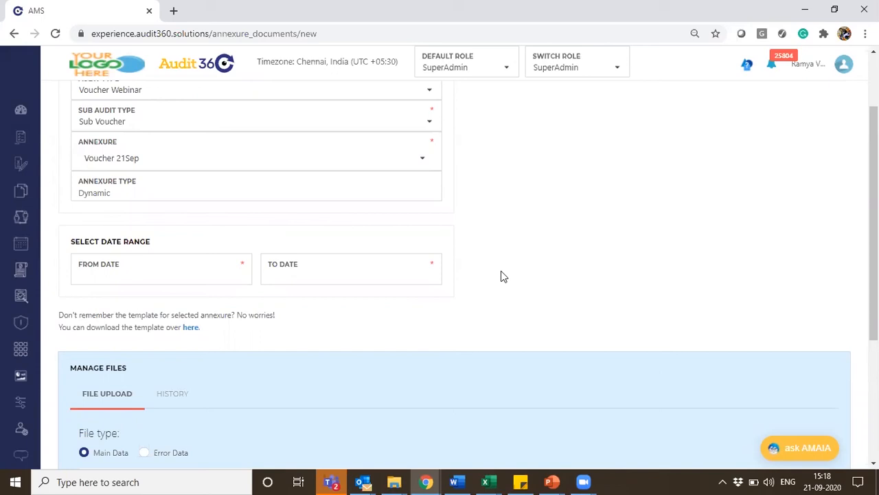
{"action": "left_click", "coordinate": [149, 267]}
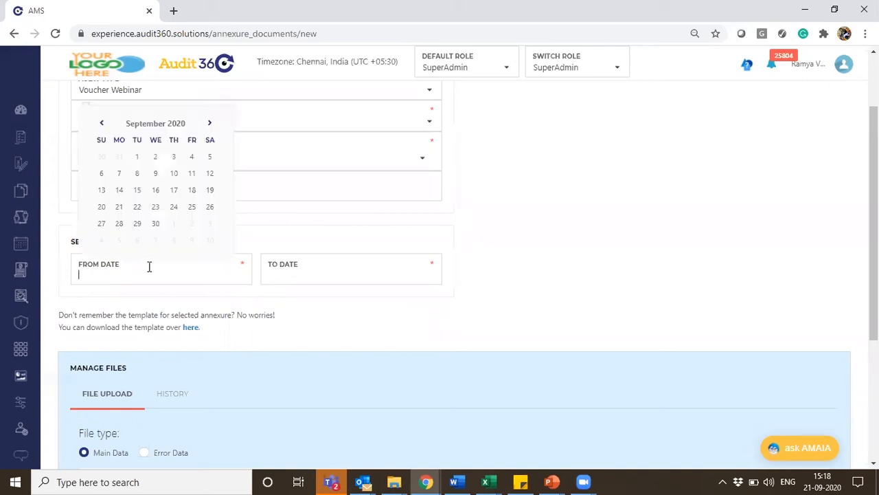
{"action": "left_click", "coordinate": [210, 125]}
{"action": "left_click", "coordinate": [101, 123]}
{"action": "left_click", "coordinate": [119, 210]}
{"action": "left_click", "coordinate": [317, 280]}
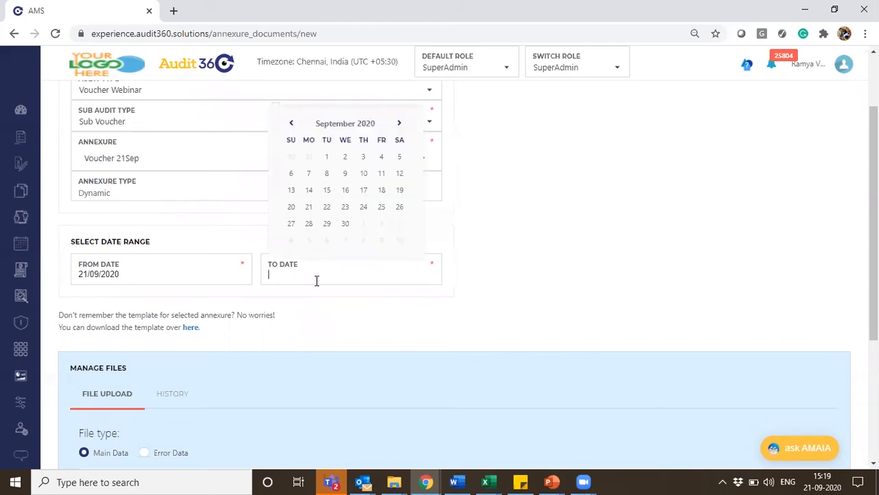
{"action": "left_click", "coordinate": [399, 125]}
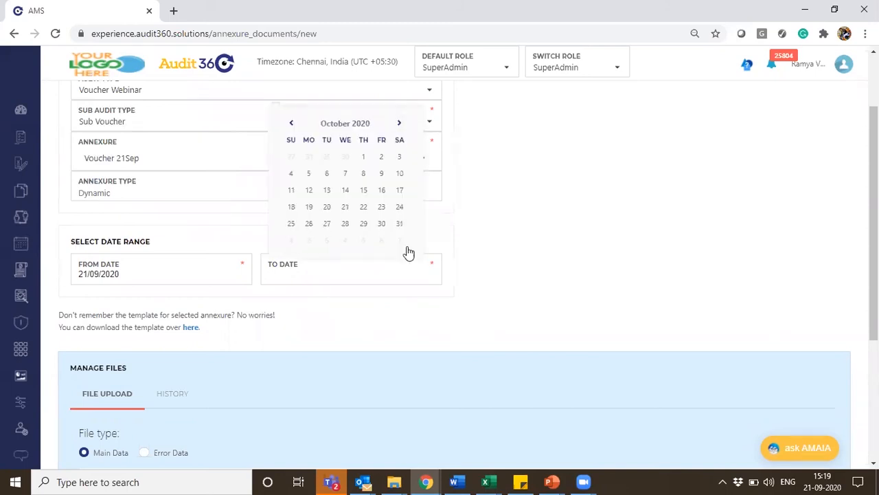
{"action": "left_click", "coordinate": [400, 225]}
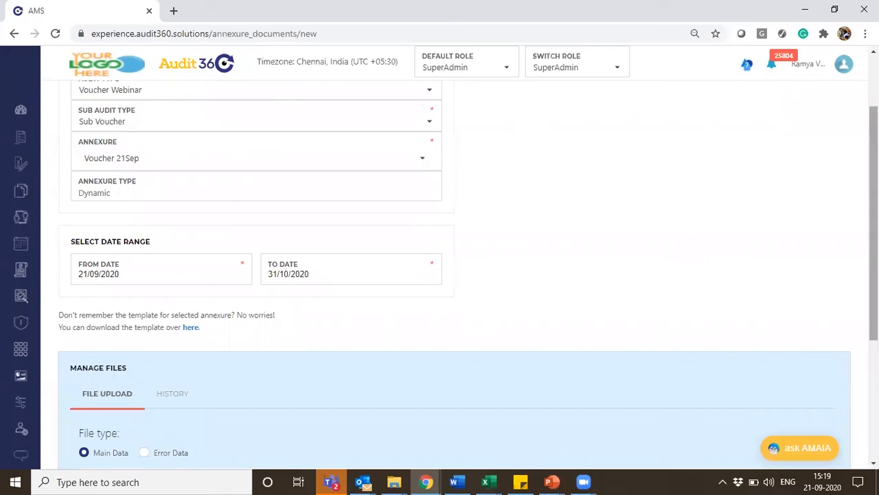
Download the CSV template for the selected annexure and open the downloaded file
{"action": "scroll", "coordinate": [524, 217], "scroll_direction": "down", "scroll_amount": 1}
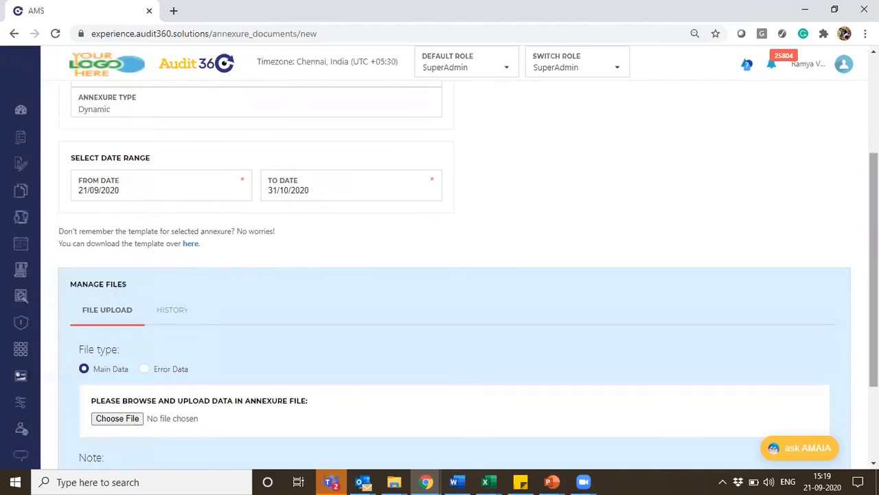
{"action": "left_click_drag", "start_coordinate": [874, 270], "coordinate": [874, 342]}
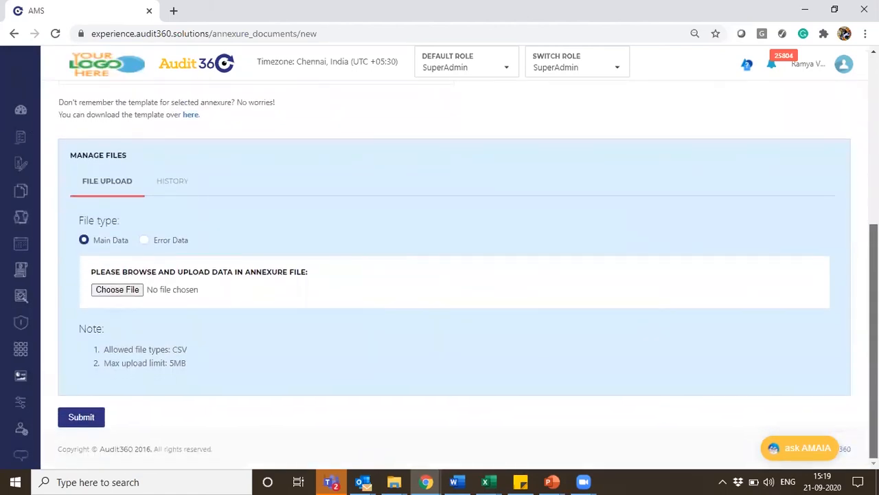
{"action": "left_click", "coordinate": [193, 117]}
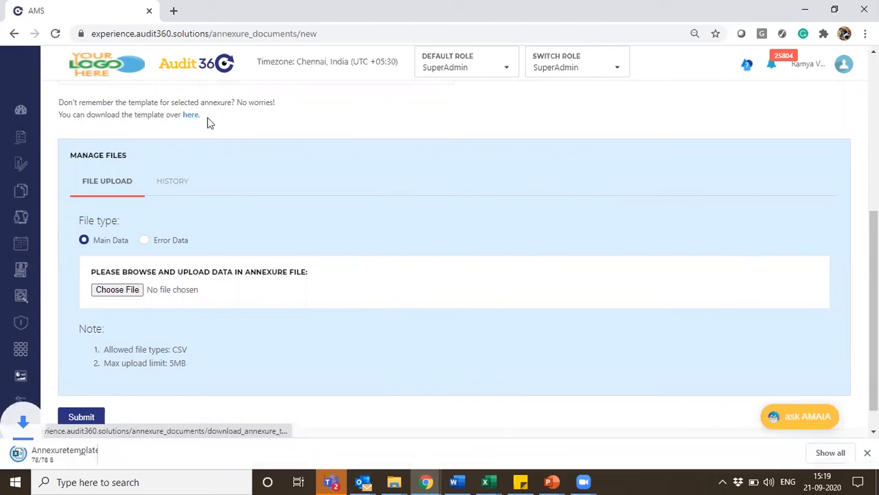
{"action": "left_click", "coordinate": [53, 456]}
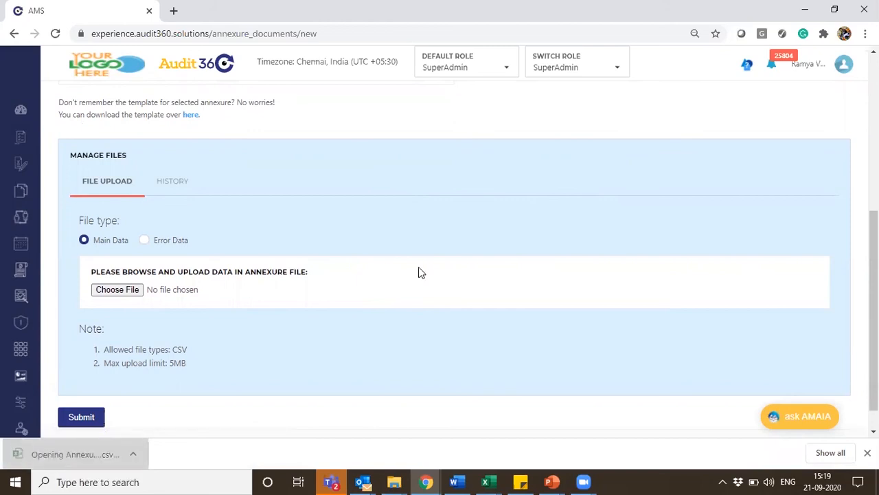
{"action": "key", "text": "alt+Tab"}
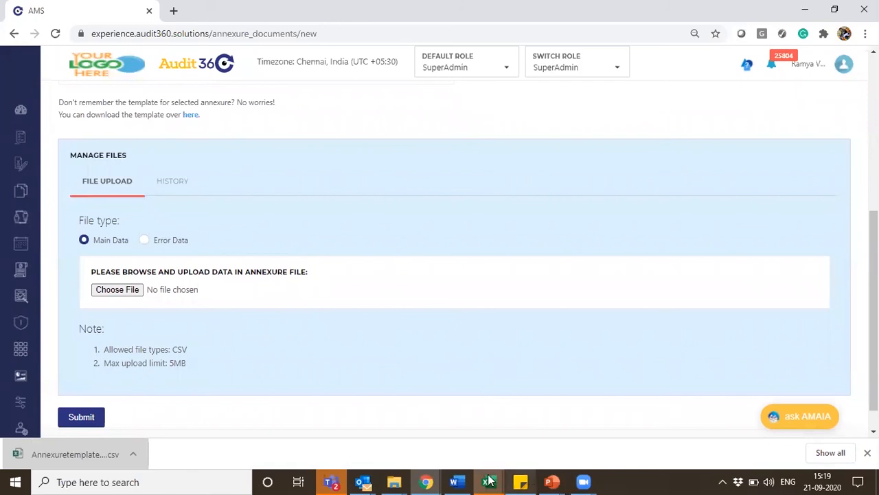
Switch to the Annexuretemplate workbook in Excel and fit columns A to D to the width of their headers
{"action": "mouse_move", "coordinate": [486, 481]}
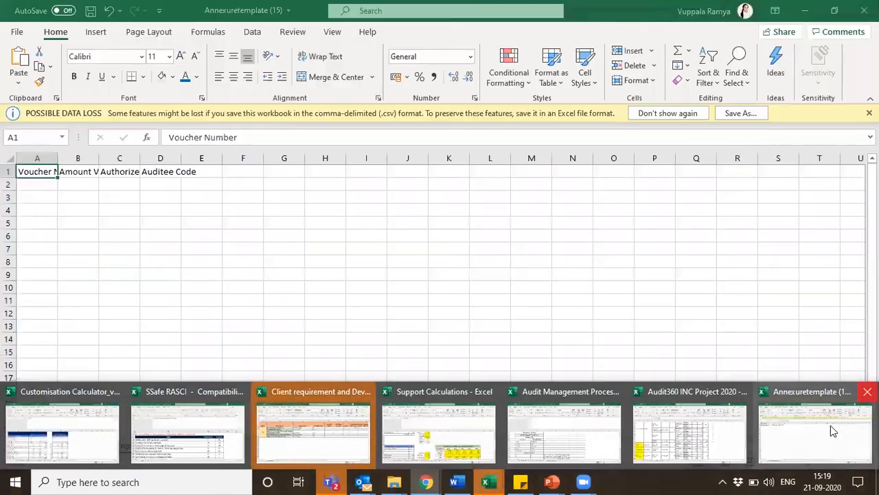
{"action": "left_click", "coordinate": [831, 425]}
{"action": "left_click_drag", "start_coordinate": [40, 158], "coordinate": [183, 158]}
{"action": "double_click", "coordinate": [184, 158]}
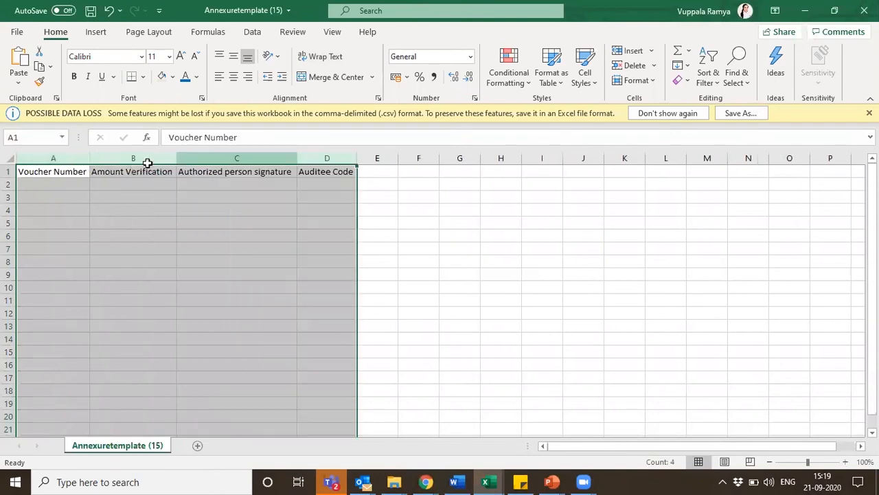
Examine the template's column headers, from Voucher Number through to Auditee Code
{"action": "left_click", "coordinate": [53, 177]}
{"action": "key", "text": "Right"}
{"action": "key", "text": "Right"}
{"action": "key", "text": "Right"}
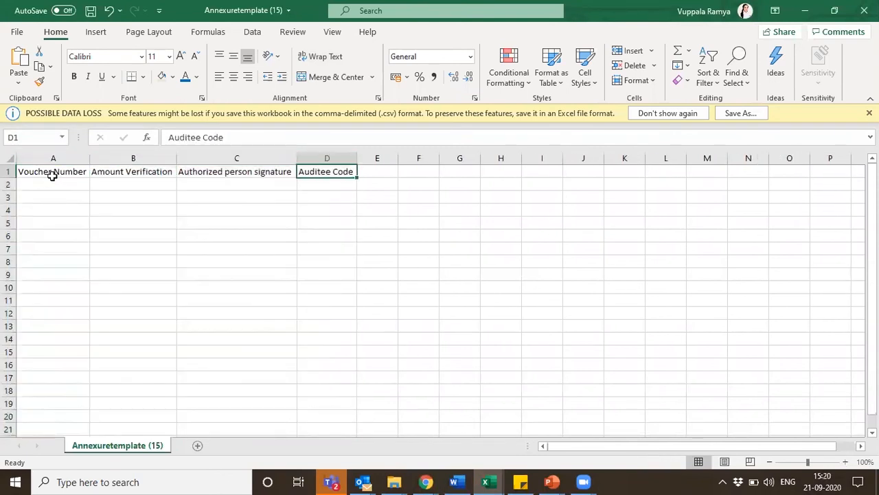
{"action": "left_click", "coordinate": [324, 156]}
{"action": "left_click", "coordinate": [338, 229]}
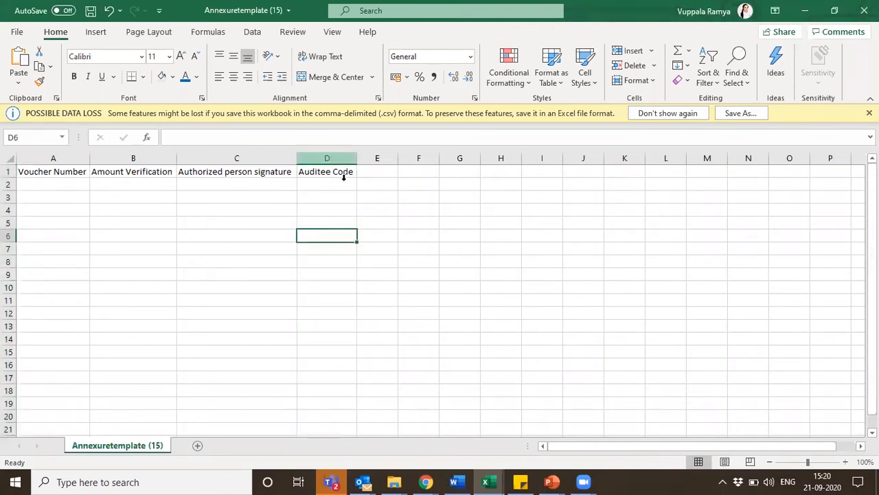
{"action": "left_click", "coordinate": [325, 171]}
{"action": "key", "text": "Down"}
{"action": "key", "text": "Down"}
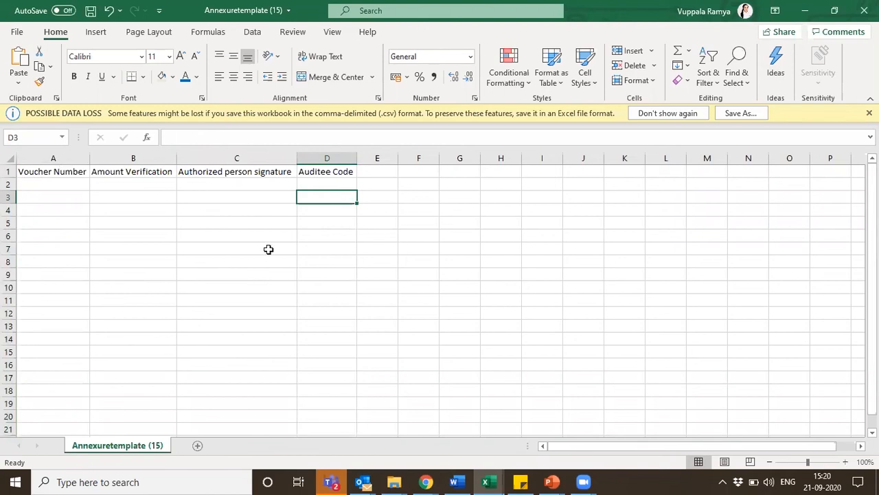
{"action": "left_click", "coordinate": [322, 180]}
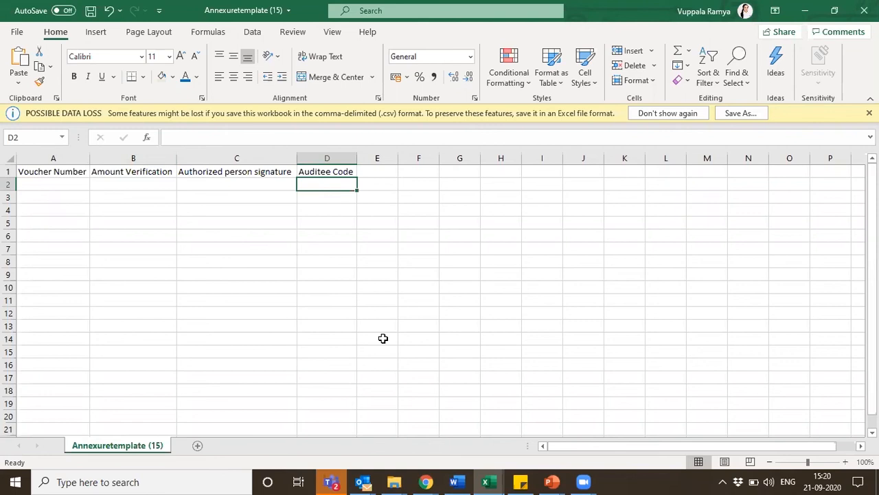
Enter the voucher numbers WV1001, WV1002 and WV1025 in cells A2 to A4
{"action": "left_click", "coordinate": [59, 190]}
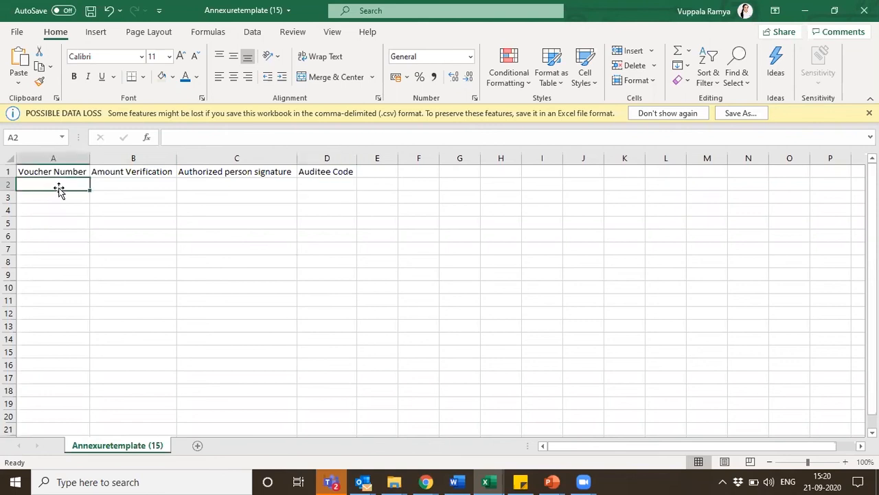
{"action": "type", "text": "W"}
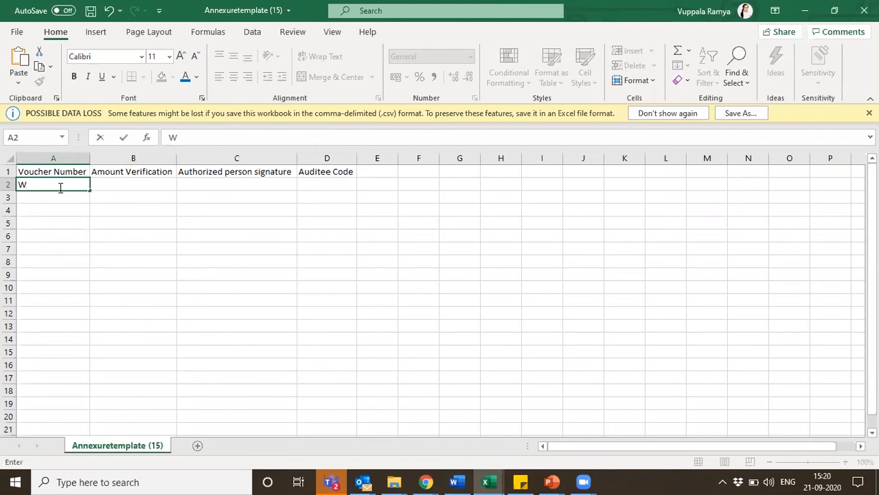
{"action": "type", "text": "V1001"}
{"action": "key", "text": "Return"}
{"action": "type", "text": "WV1002"}
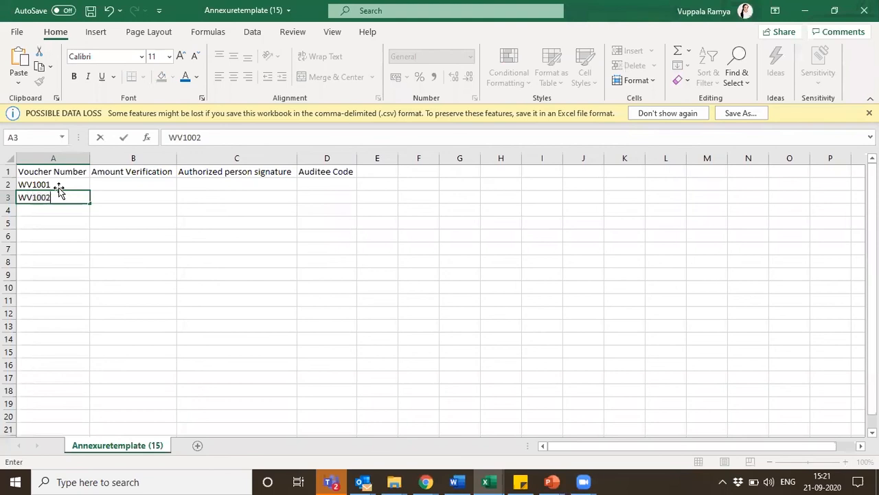
{"action": "key", "text": "Return"}
{"action": "type", "text": "WV"}
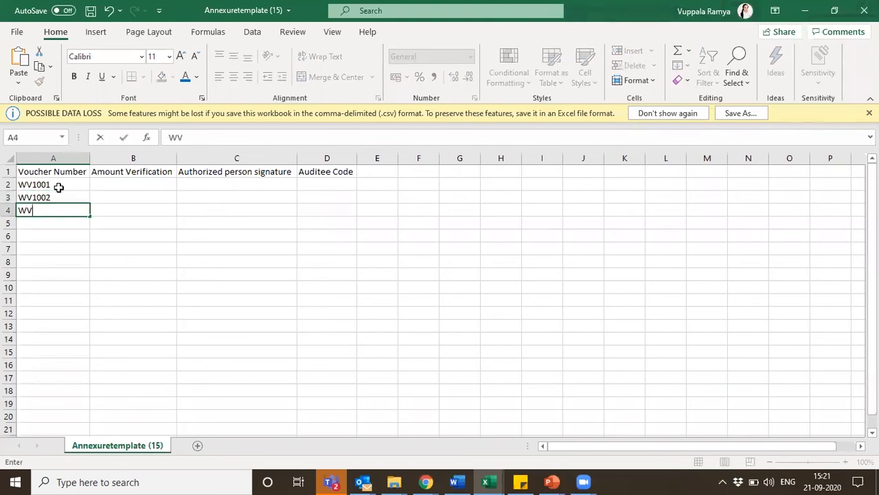
{"action": "type", "text": "1025"}
{"action": "key", "text": "Return"}
Enter the amount verification values 5000, 15000 and 28000 for the three vouchers in cells B2 to B4
{"action": "key", "text": "Up"}
{"action": "key", "text": "Up"}
{"action": "key", "text": "Up"}
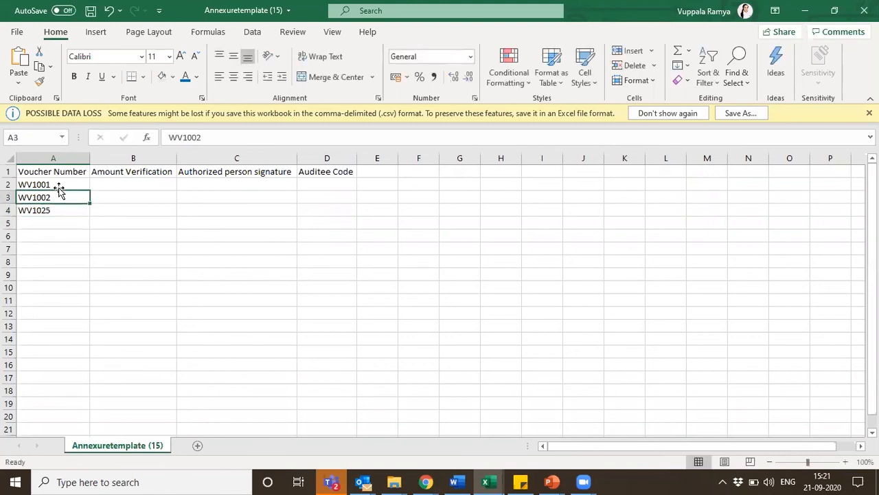
{"action": "key", "text": "Right"}
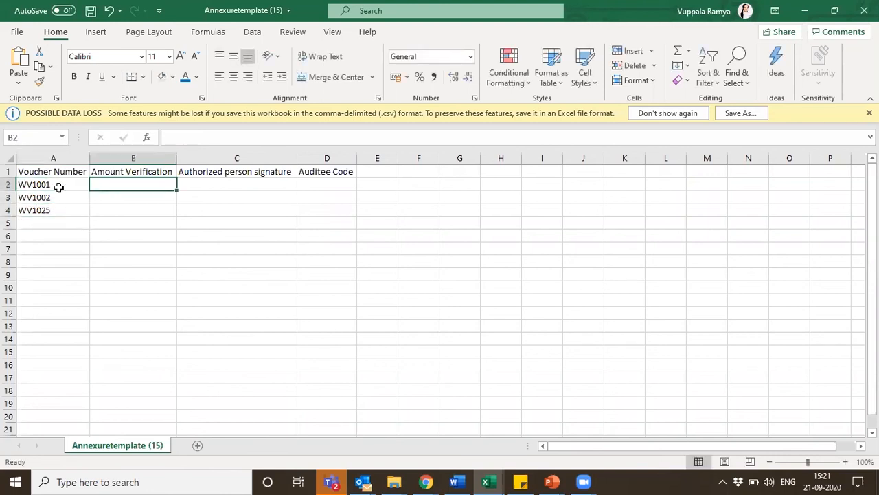
{"action": "type", "text": "5000"}
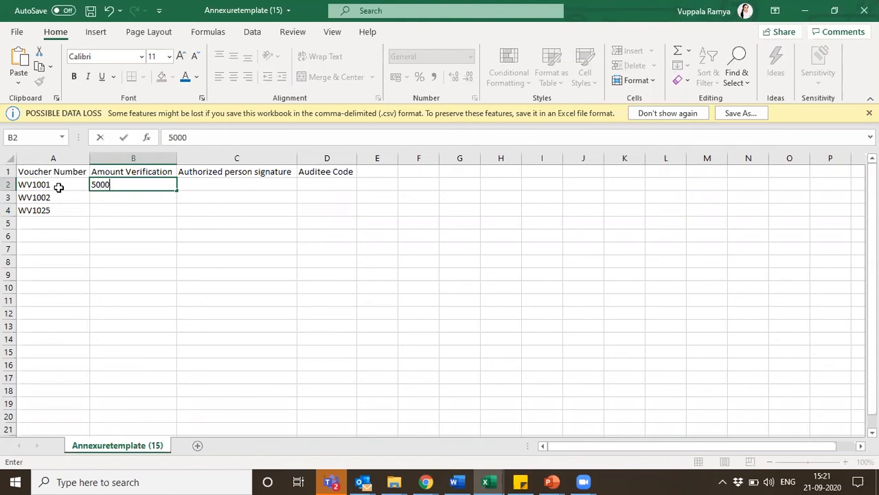
{"action": "key", "text": "Return"}
{"action": "type", "text": "15000"}
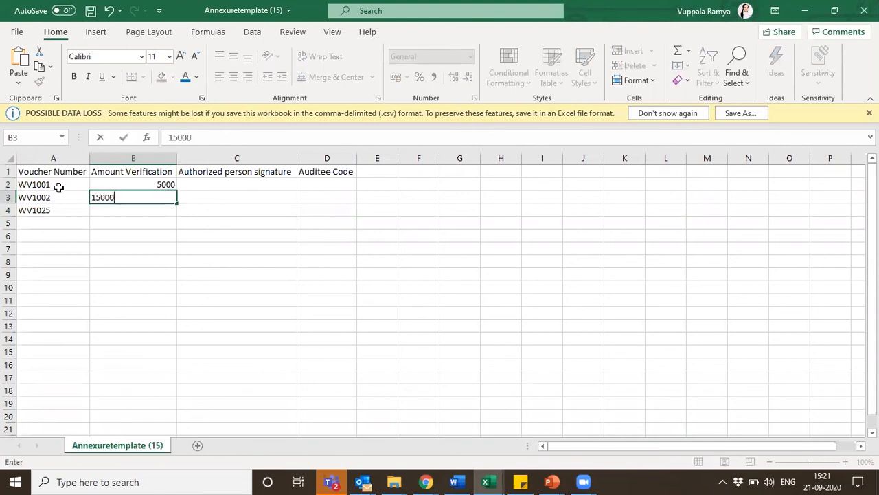
{"action": "key", "text": "Return"}
{"action": "type", "text": "28000"}
{"action": "key", "text": "Return"}
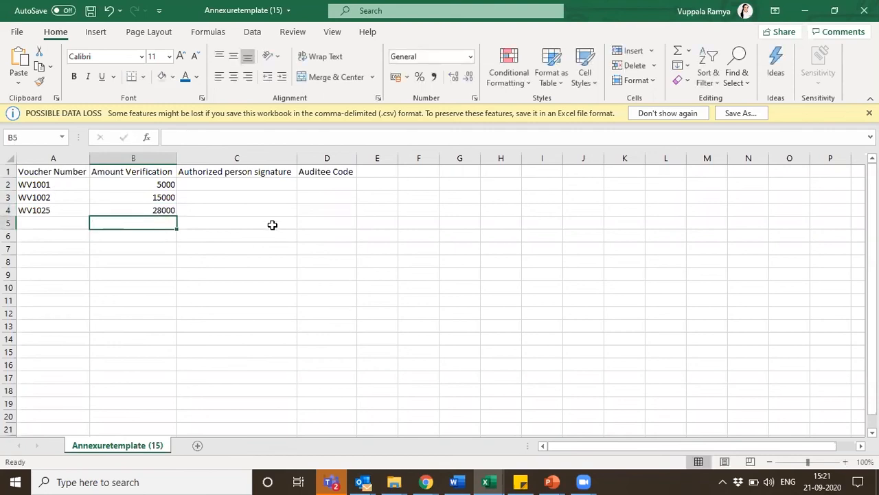
Enter HOD as the authorized person signature for vouchers WV1001 and WV1025 in cells C2 and C4, leaving C3 blank
{"action": "left_click", "coordinate": [226, 188]}
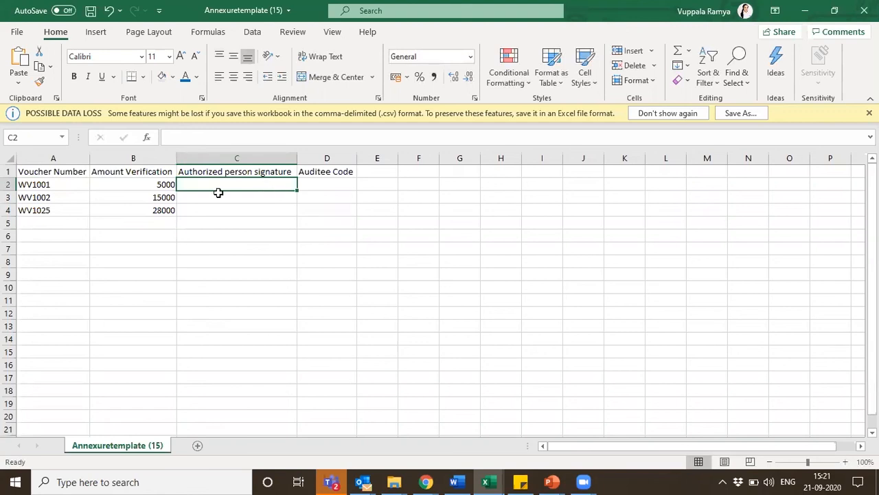
{"action": "type", "text": "HOD"}
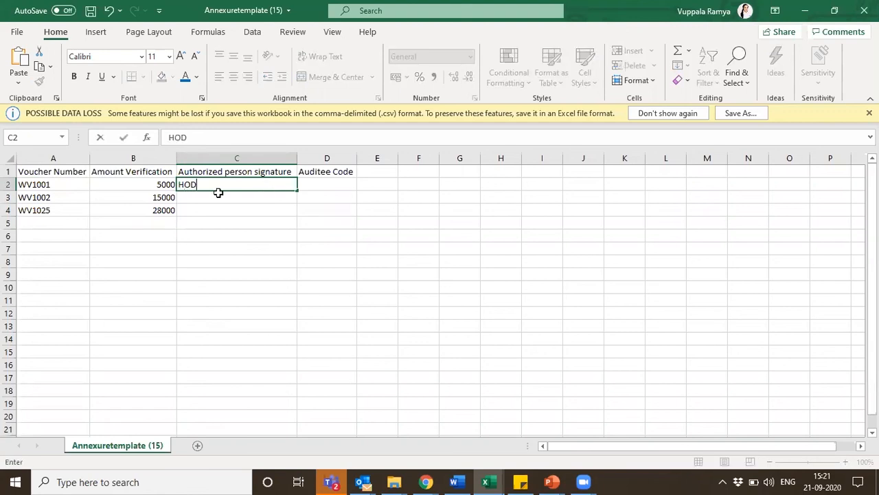
{"action": "key", "text": "Return"}
{"action": "key", "text": "Return"}
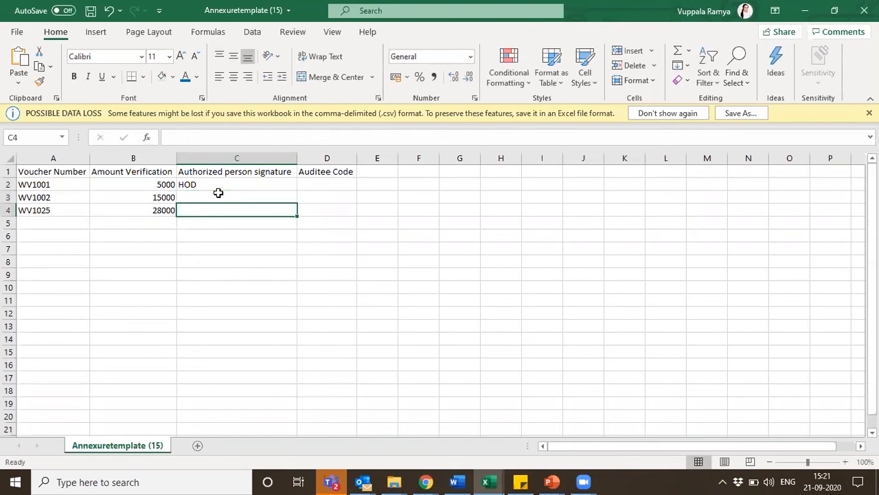
{"action": "type", "text": "JOC"}
{"action": "key", "text": "BackSpace"}
{"action": "key", "text": "BackSpace"}
{"action": "key", "text": "BackSpace"}
{"action": "type", "text": "HOD"}
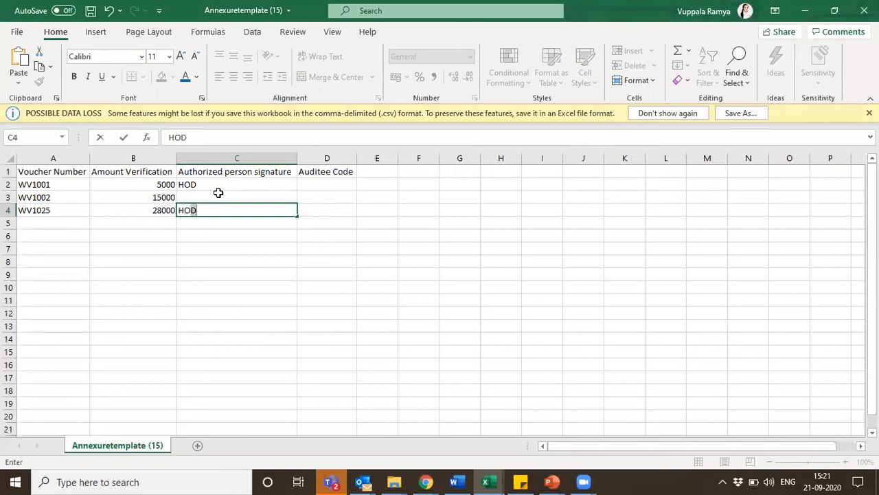
Enter the auditee code BR0019 in cell D2 and fill it down to D4 for all three vouchers
{"action": "left_click", "coordinate": [324, 184]}
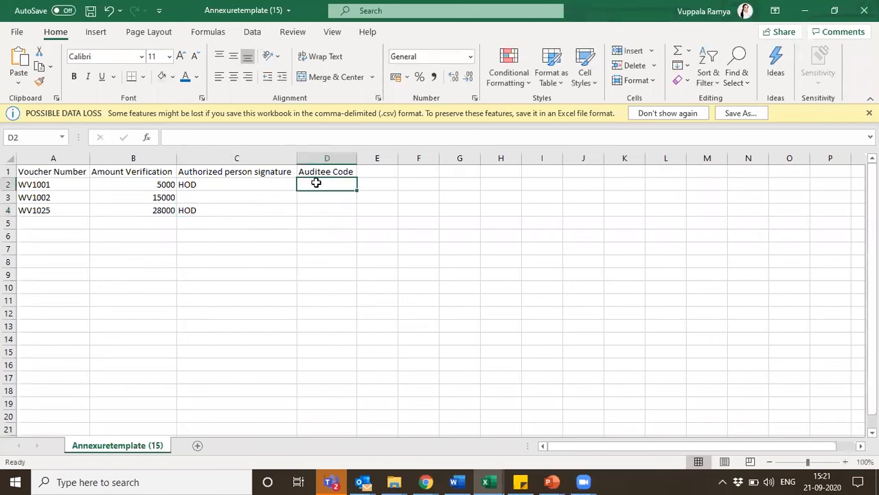
{"action": "type", "text": "BR"}
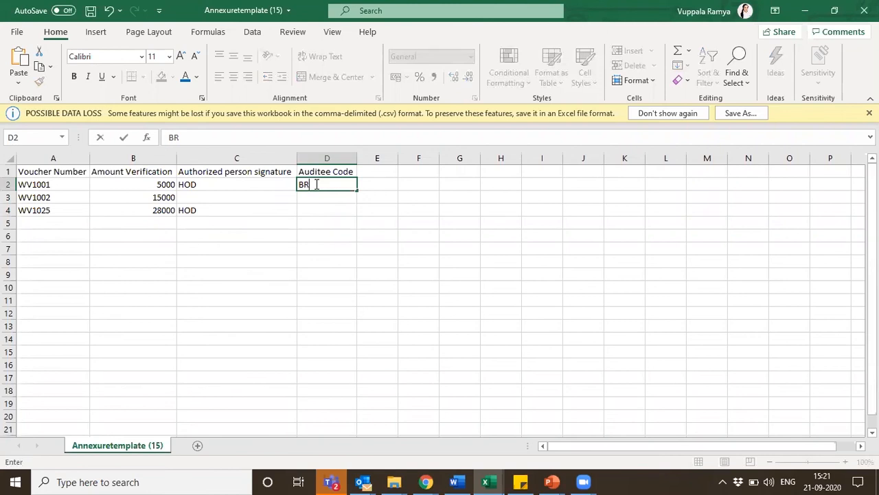
{"action": "type", "text": "0019"}
{"action": "left_click", "coordinate": [315, 184]}
{"action": "key", "text": "shift+Down"}
{"action": "key", "text": "shift+Down"}
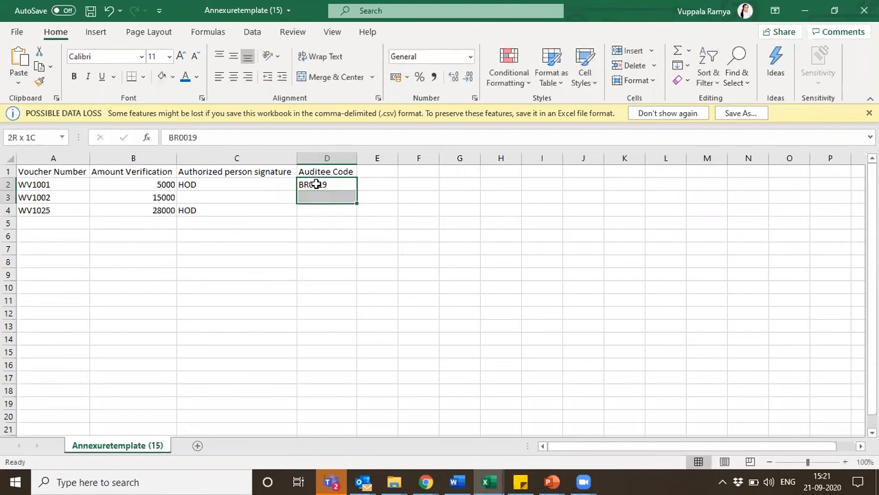
{"action": "key", "text": "ctrl+d"}
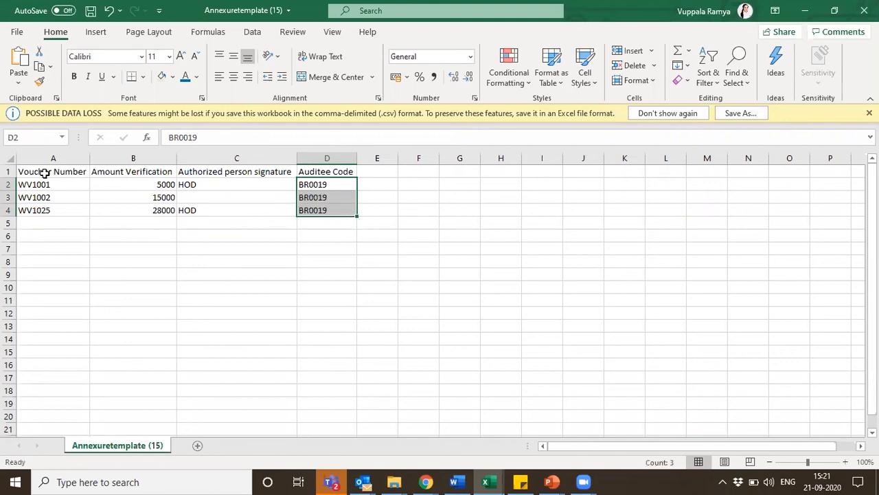
Save the workbook to the Desktop as a CSV UTF-8 file named Annexuretemplate webinar, and close it
{"action": "left_click", "coordinate": [17, 33]}
{"action": "left_click", "coordinate": [54, 208]}
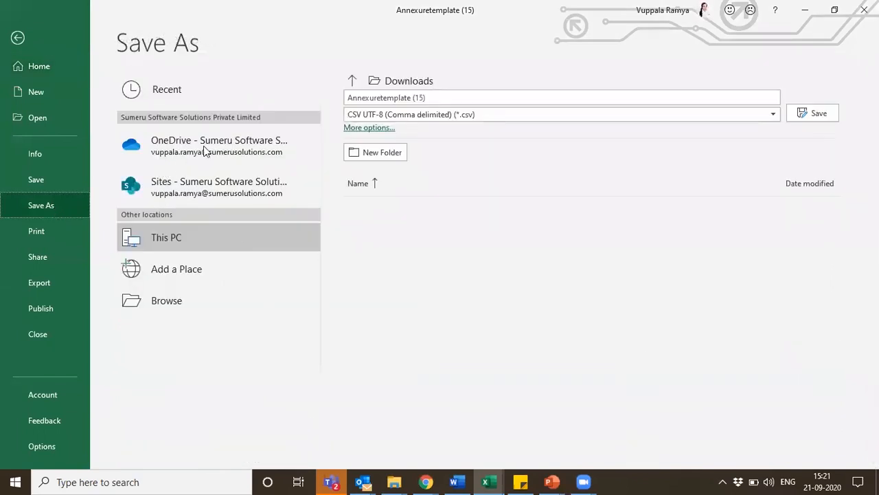
{"action": "left_click", "coordinate": [175, 300]}
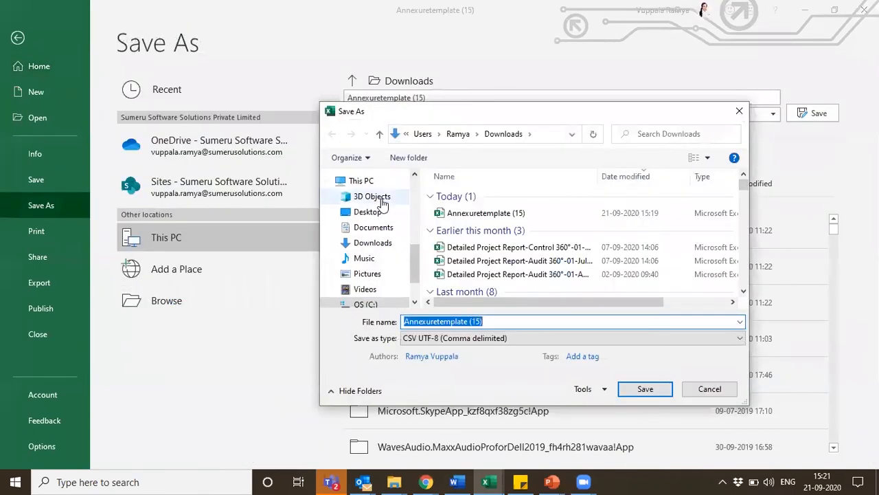
{"action": "left_click", "coordinate": [368, 212]}
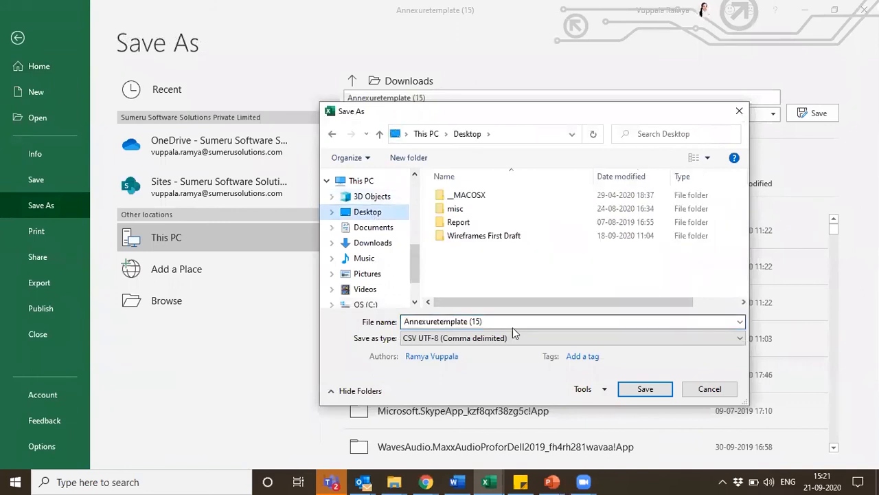
{"action": "left_click", "coordinate": [509, 322]}
{"action": "left_click", "coordinate": [510, 323]}
{"action": "key", "text": "BackSpace"}
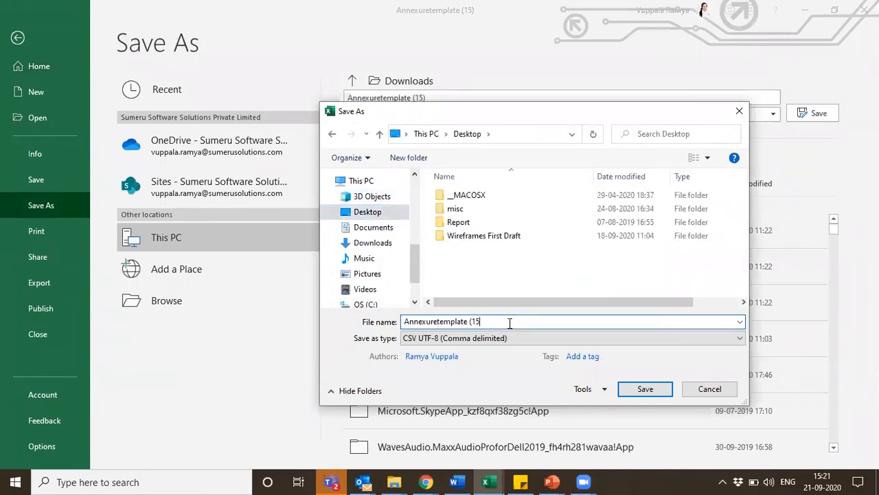
{"action": "type", "text": "webinar"}
{"action": "key", "text": "Return"}
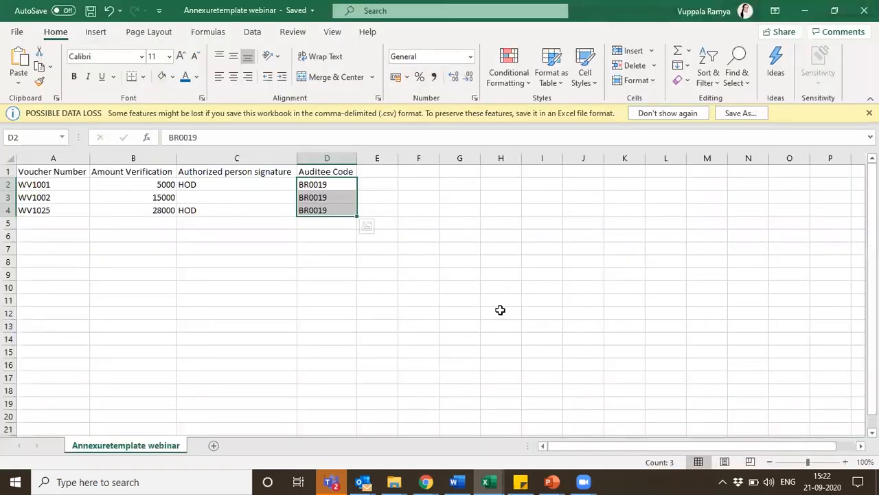
{"action": "left_click", "coordinate": [450, 274]}
{"action": "left_click", "coordinate": [864, 10]}
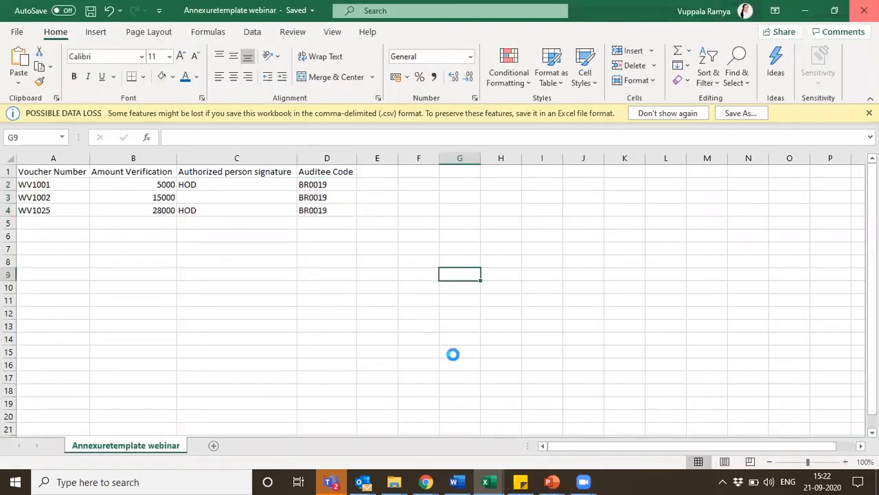
Switch to Audit360 in Chrome and choose the Annexuretemplate webinar CSV file from the Desktop as the annexure data file
{"action": "key", "text": "alt+Tab"}
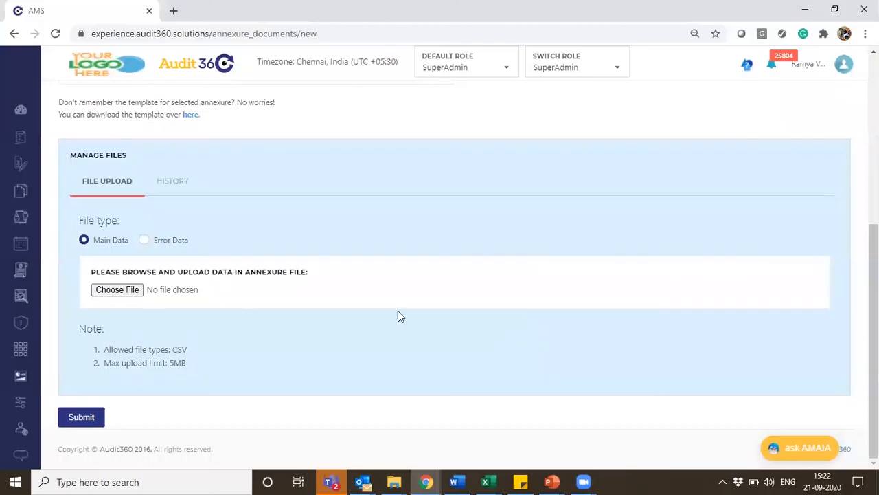
{"action": "left_click", "coordinate": [121, 292]}
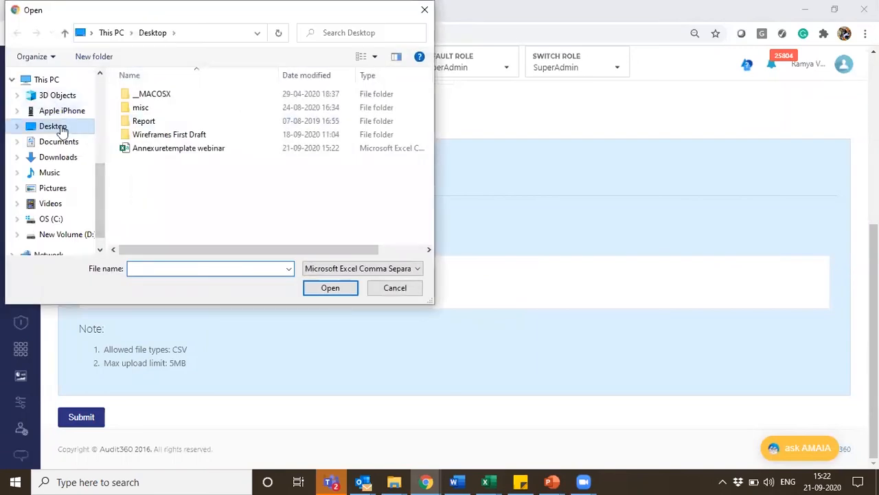
{"action": "left_click", "coordinate": [163, 147]}
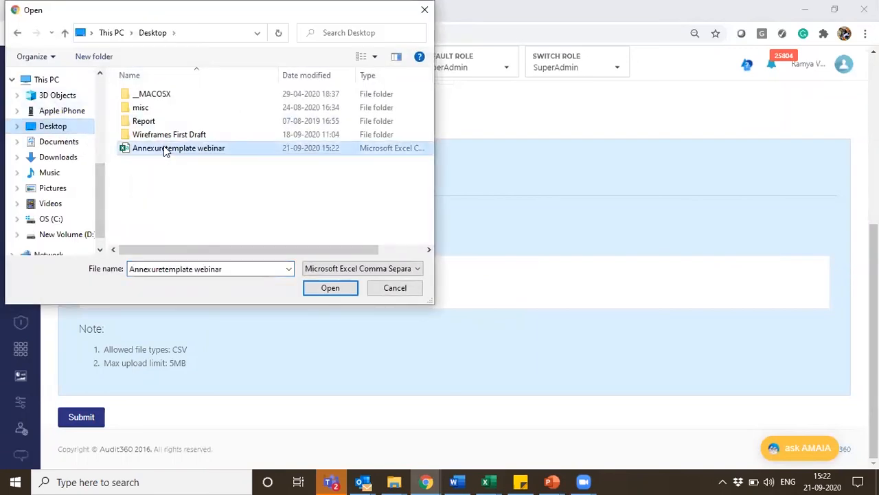
{"action": "left_click", "coordinate": [330, 288]}
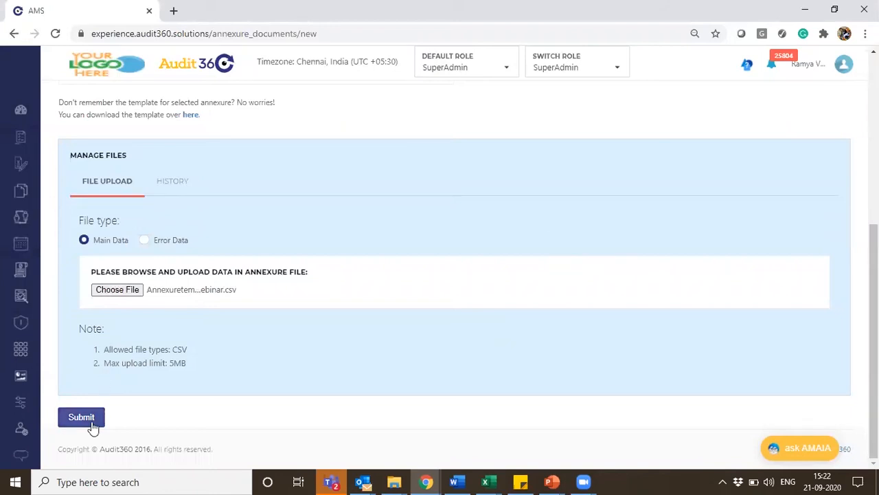
Check the annexure upload history, return to the file upload and submit the chosen file as Main Data
{"action": "left_click", "coordinate": [168, 184]}
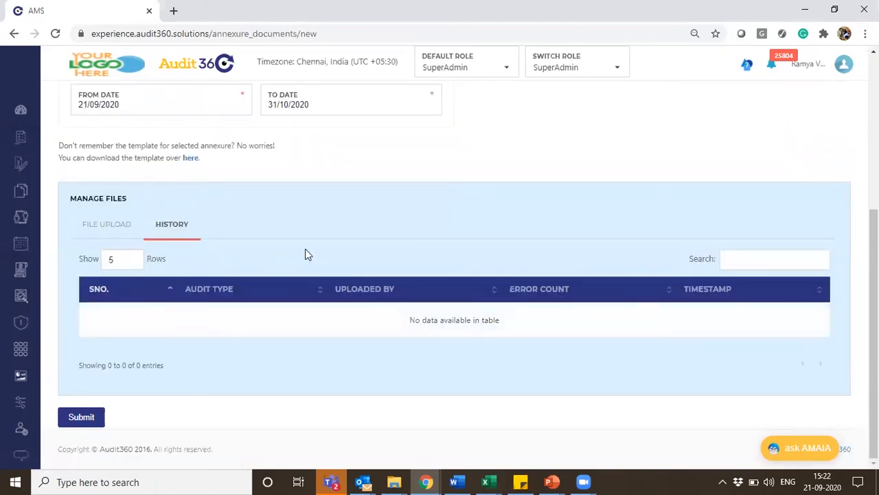
{"action": "left_click", "coordinate": [108, 227]}
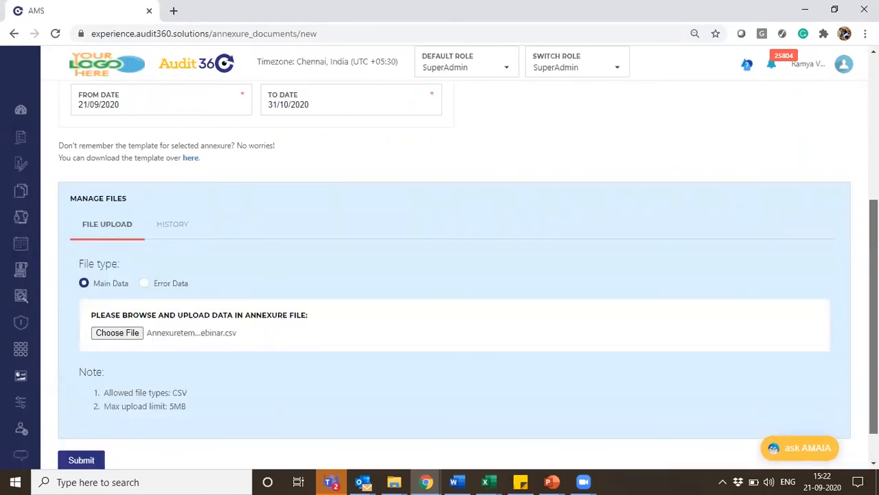
{"action": "scroll", "coordinate": [261, 240], "scroll_direction": "down", "scroll_amount": 1}
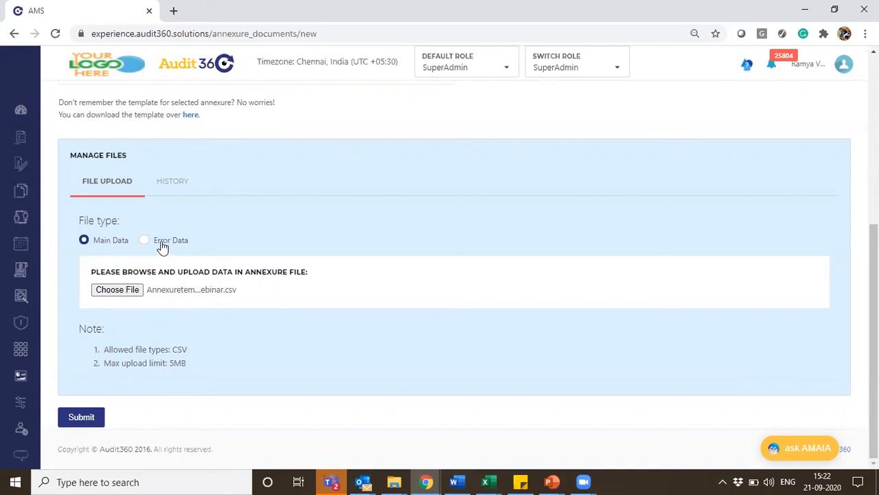
{"action": "left_click", "coordinate": [96, 417]}
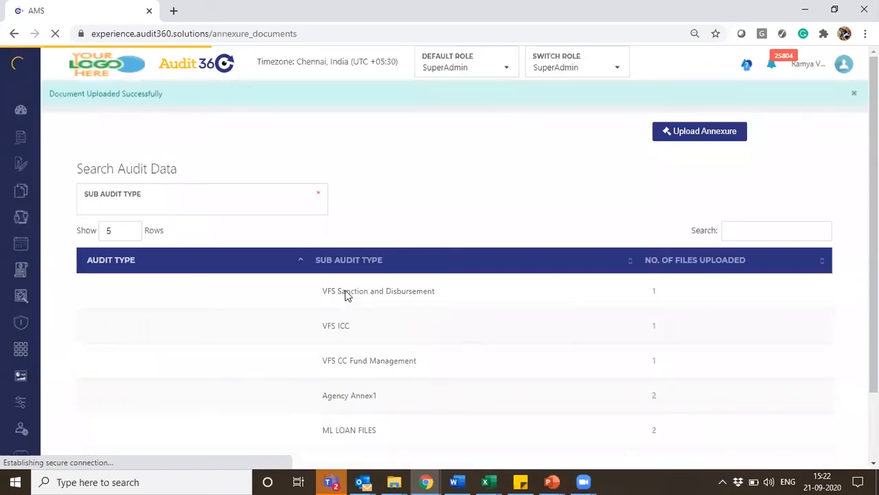
Search the annexure list for "vouch" and view the files uploaded for the Sub Voucher sub audit type
{"action": "left_click", "coordinate": [750, 224]}
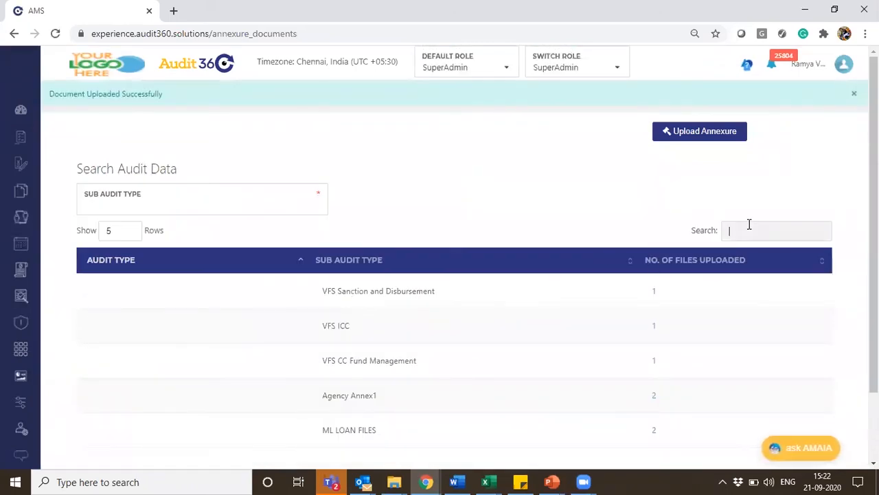
{"action": "type", "text": "vou"}
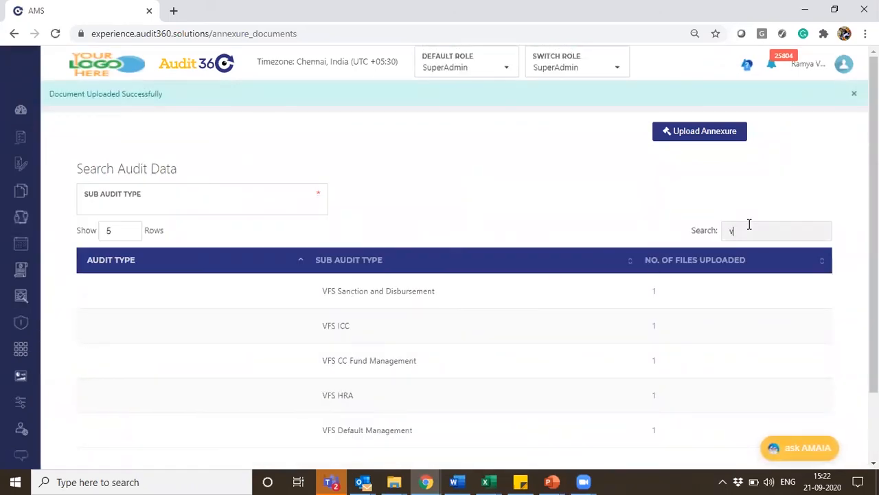
{"action": "left_click", "coordinate": [654, 396]}
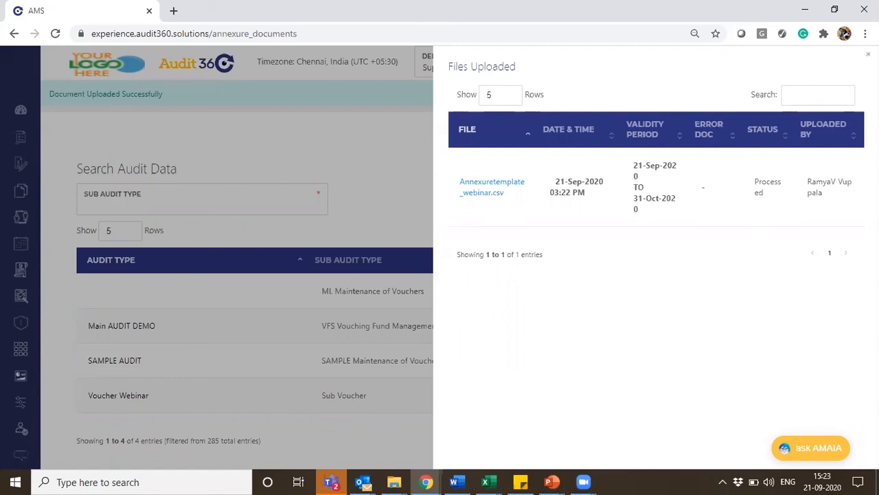
{"action": "left_click", "coordinate": [158, 173]}
Start a new audit schedule and set its audit type to Voucher Webinar
{"action": "mouse_move", "coordinate": [6, 202]}
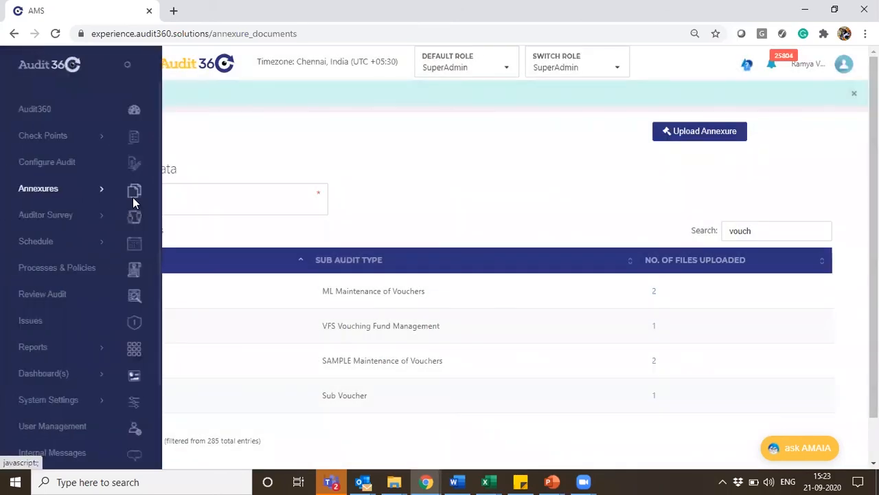
{"action": "left_click", "coordinate": [46, 247]}
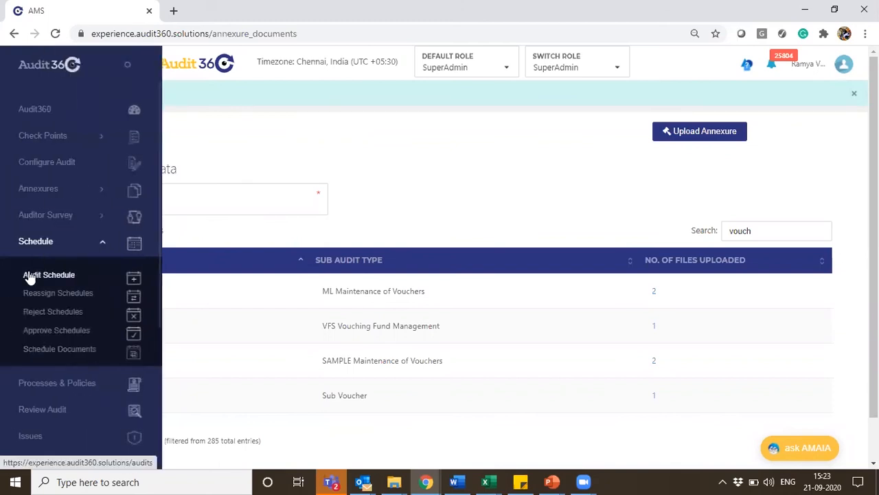
{"action": "left_click", "coordinate": [29, 276]}
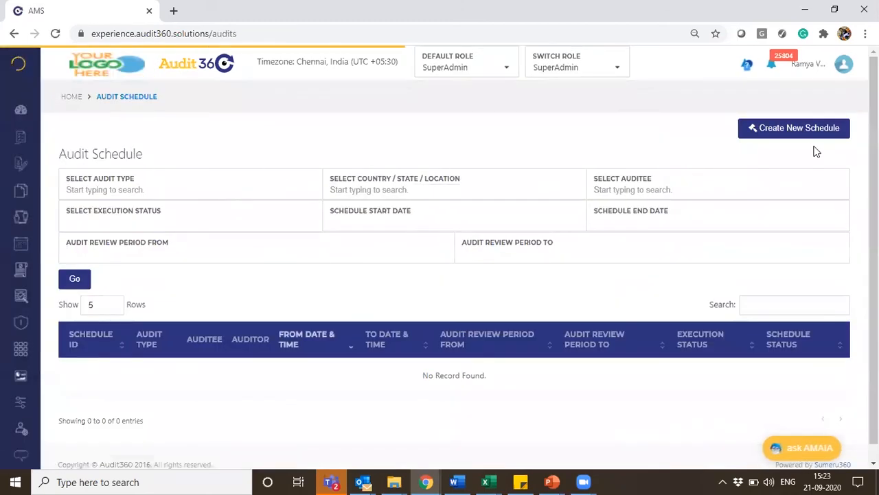
{"action": "left_click", "coordinate": [765, 134]}
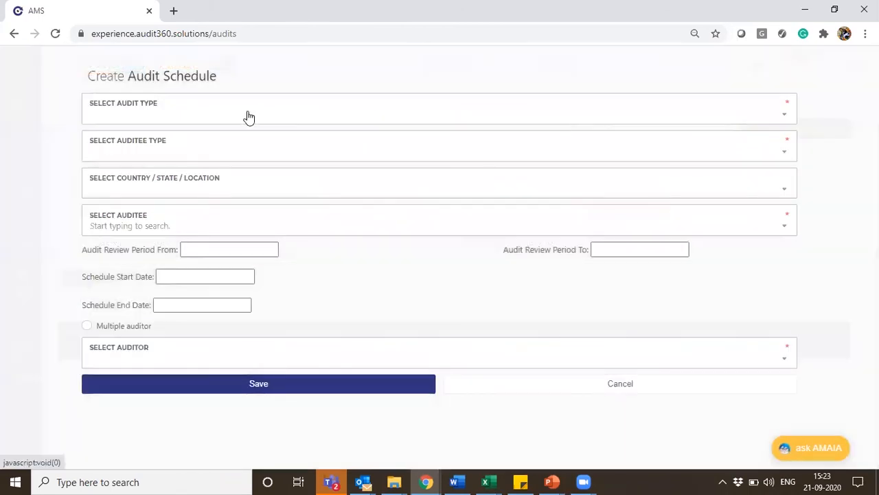
{"action": "left_click", "coordinate": [141, 127]}
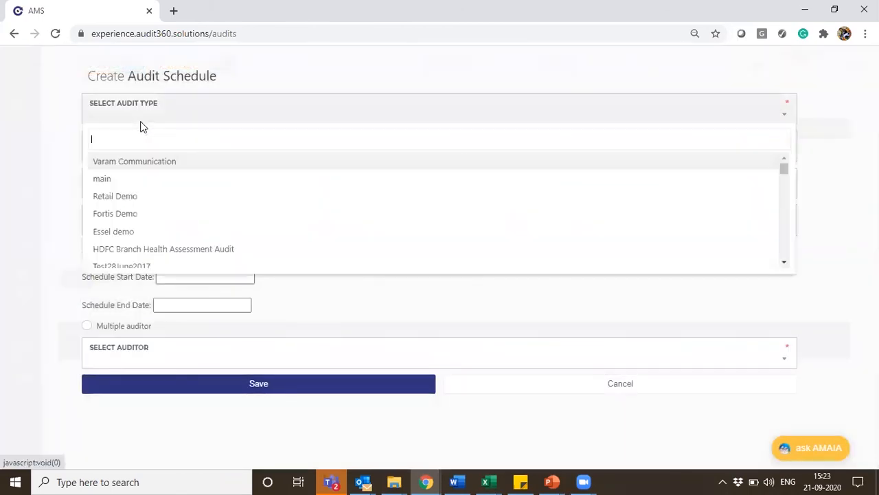
{"action": "type", "text": "vouc"}
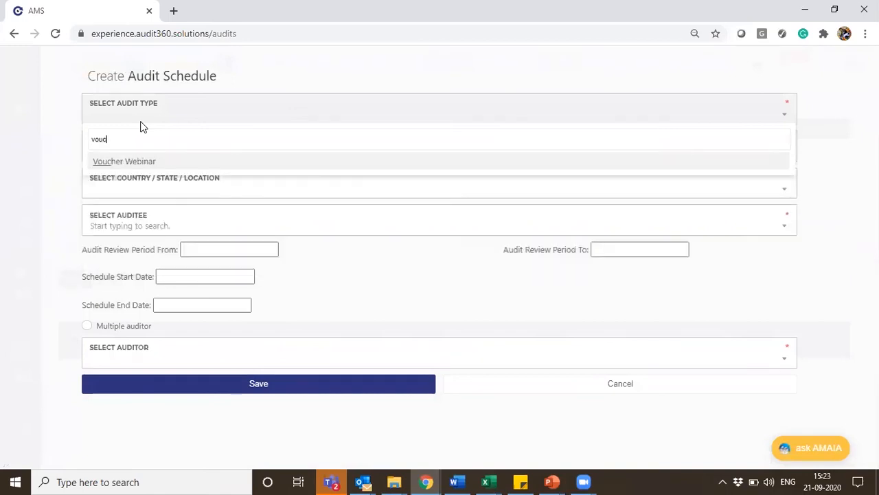
{"action": "left_click", "coordinate": [158, 163]}
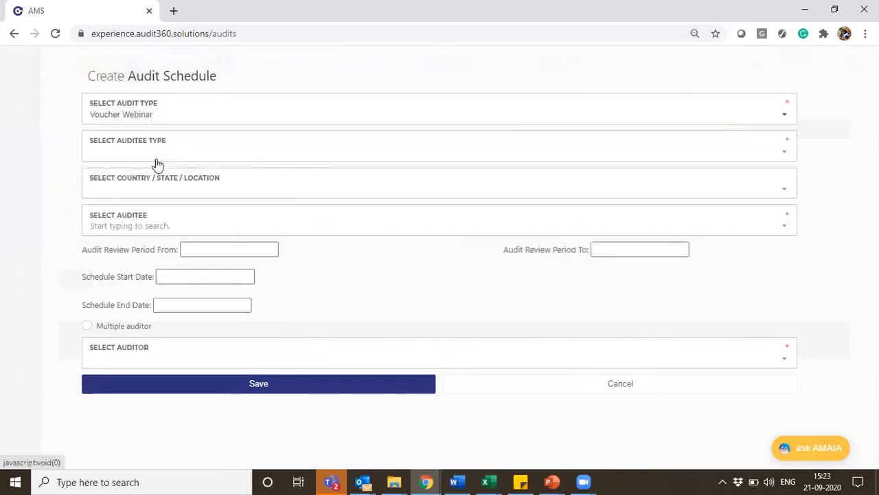
Set the schedule's auditee type to Branch and its location to Mumbai
{"action": "left_click", "coordinate": [131, 153]}
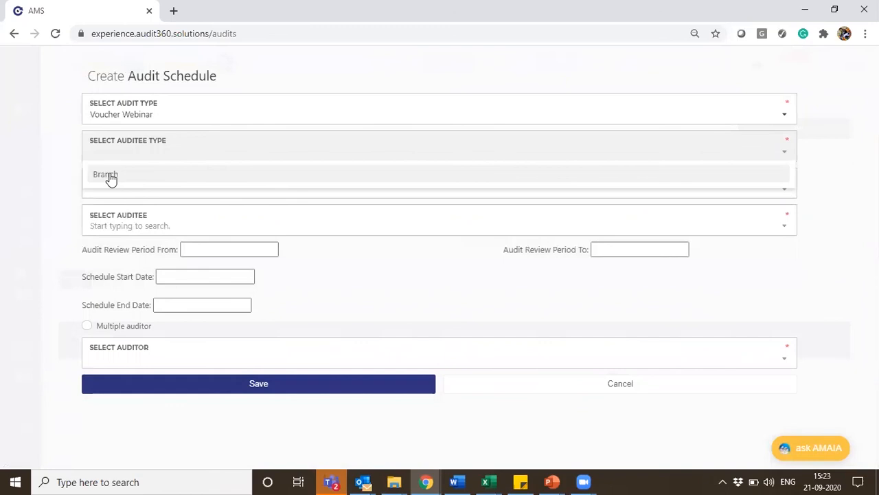
{"action": "left_click", "coordinate": [225, 191]}
{"action": "left_click", "coordinate": [214, 193]}
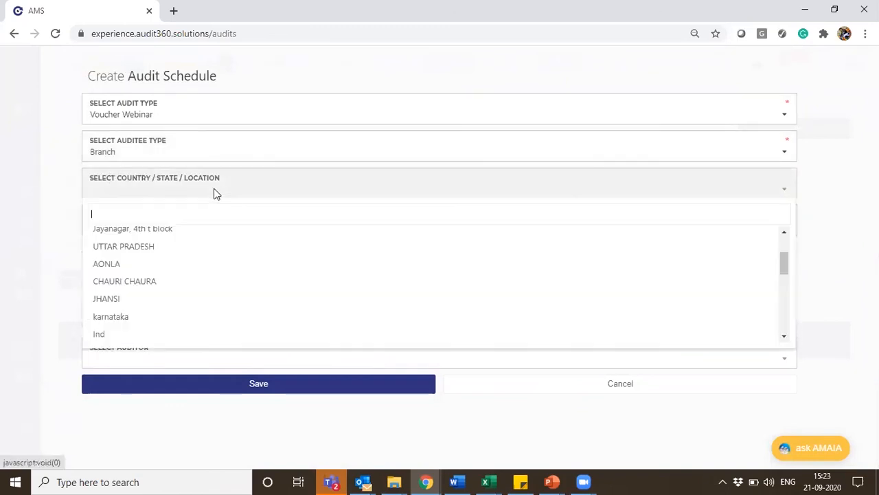
{"action": "type", "text": "mum"}
{"action": "left_click", "coordinate": [196, 237]}
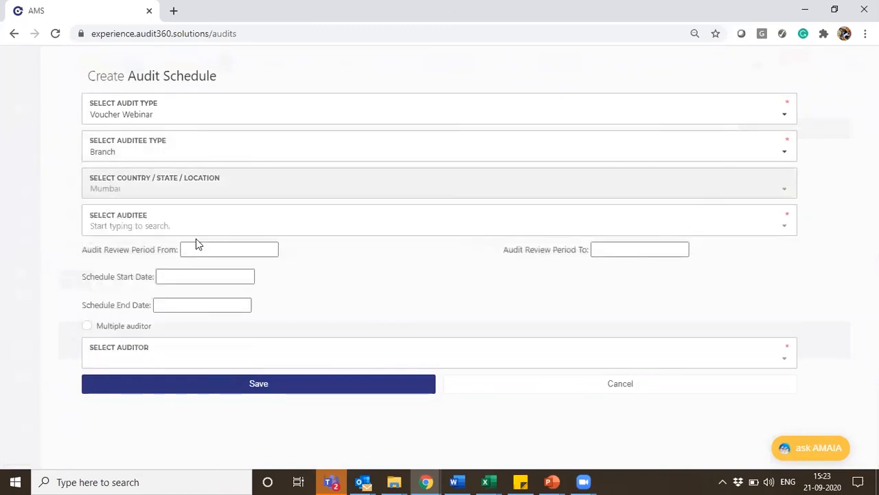
Find auditees by "dad" and choose Dadar East-1 as the schedule's auditee
{"action": "left_click", "coordinate": [158, 230]}
{"action": "type", "text": "eve"}
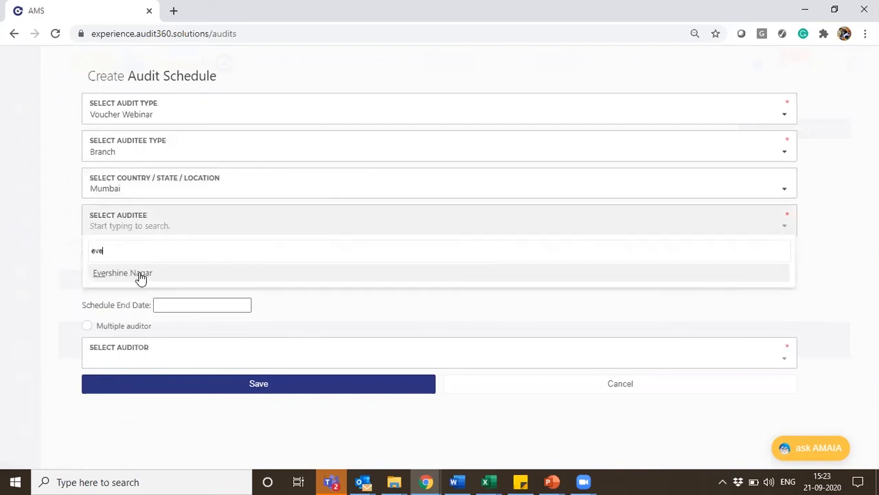
{"action": "key", "text": "BackSpace"}
{"action": "key", "text": "BackSpace"}
{"action": "type", "text": "ad"}
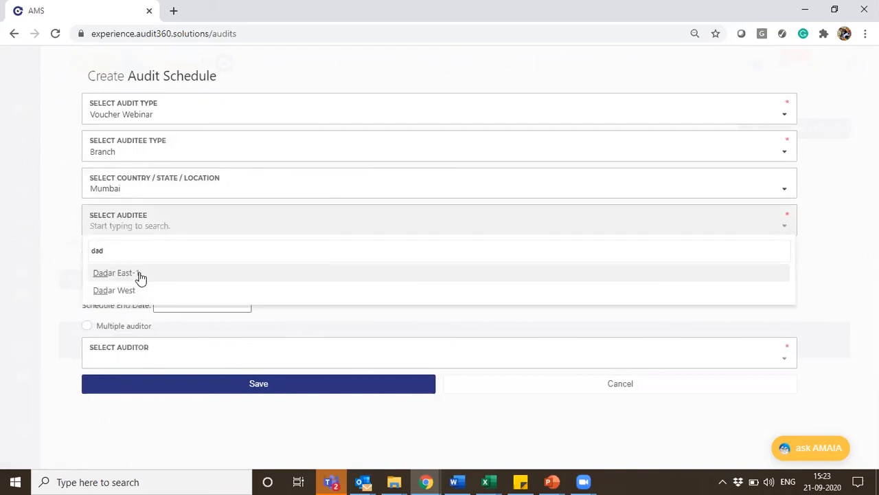
{"action": "left_click", "coordinate": [137, 276]}
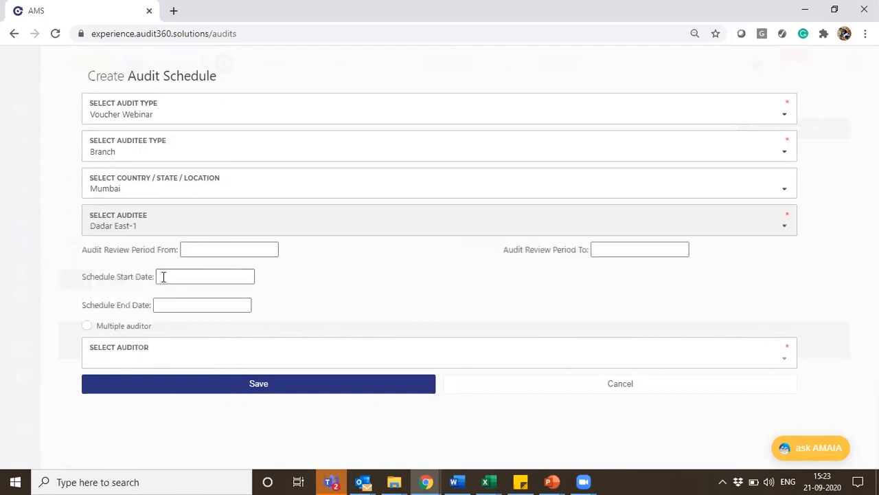
Set the schedule's start and end dates to 21/09/2020, assign the auditor and try to save the schedule
{"action": "left_click", "coordinate": [164, 277]}
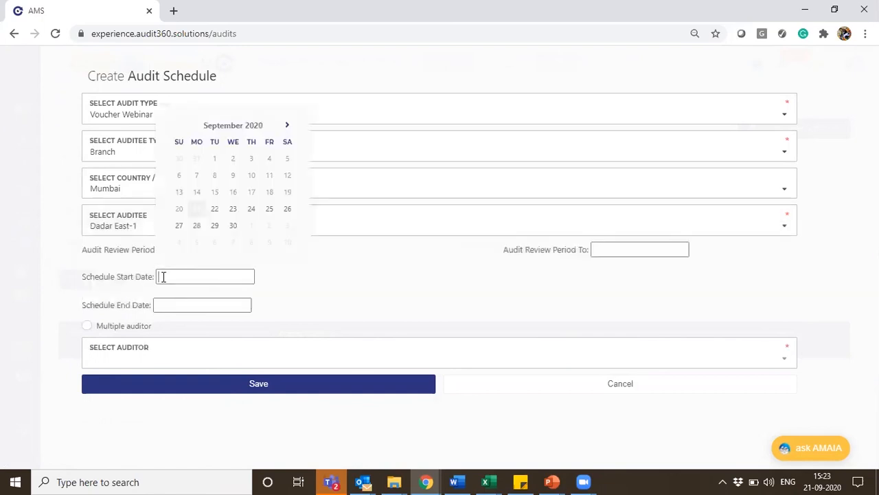
{"action": "left_click", "coordinate": [196, 209]}
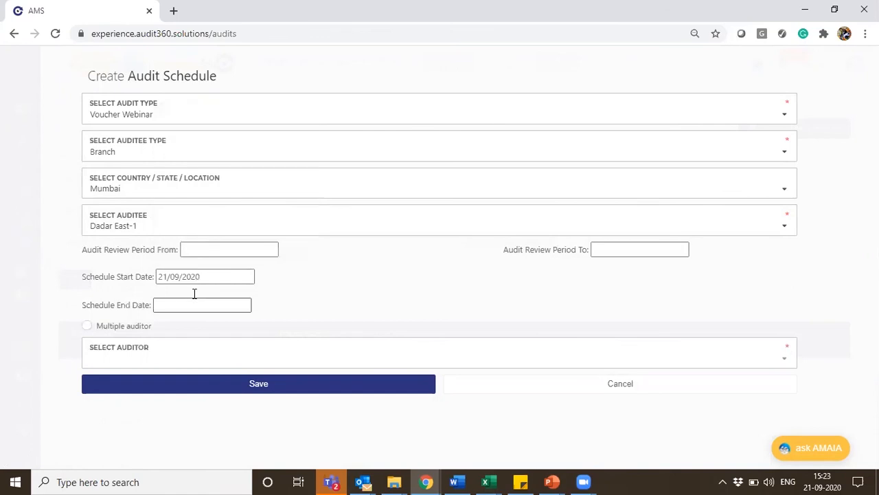
{"action": "left_click", "coordinate": [194, 302]}
{"action": "left_click", "coordinate": [194, 236]}
{"action": "left_click", "coordinate": [159, 361]}
{"action": "type", "text": "Ramy"}
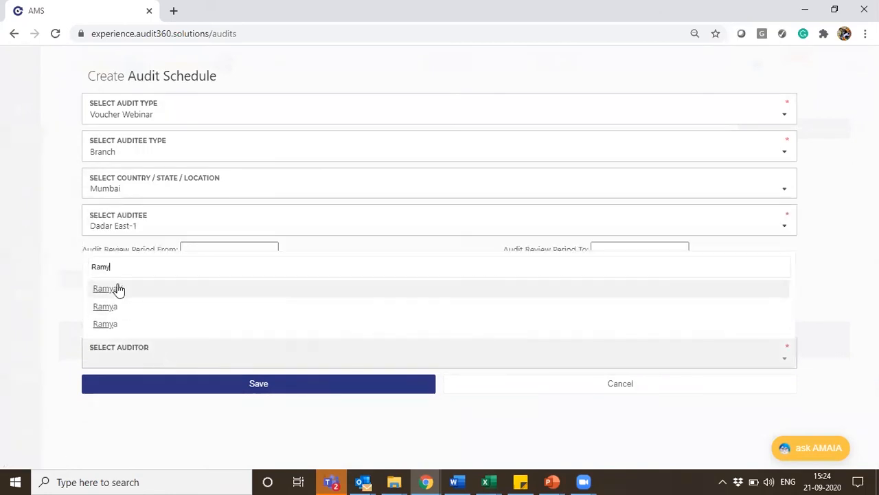
{"action": "left_click", "coordinate": [117, 290]}
{"action": "left_click", "coordinate": [229, 390]}
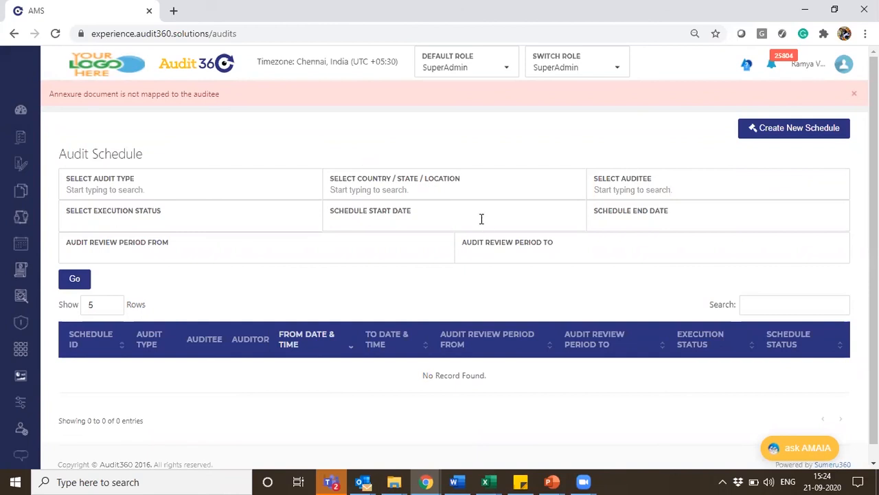
Start another new audit schedule with Voucher Webinar as its audit type
{"action": "left_click", "coordinate": [792, 132]}
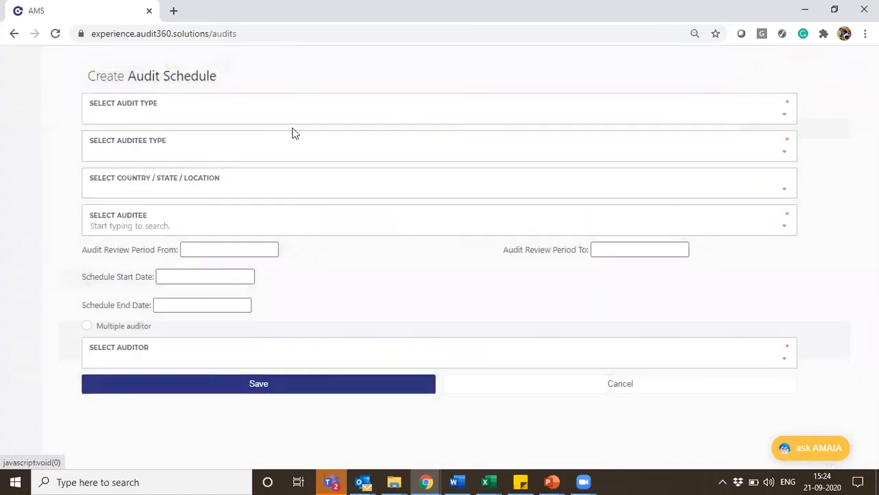
{"action": "left_click", "coordinate": [160, 123]}
{"action": "type", "text": "vl"}
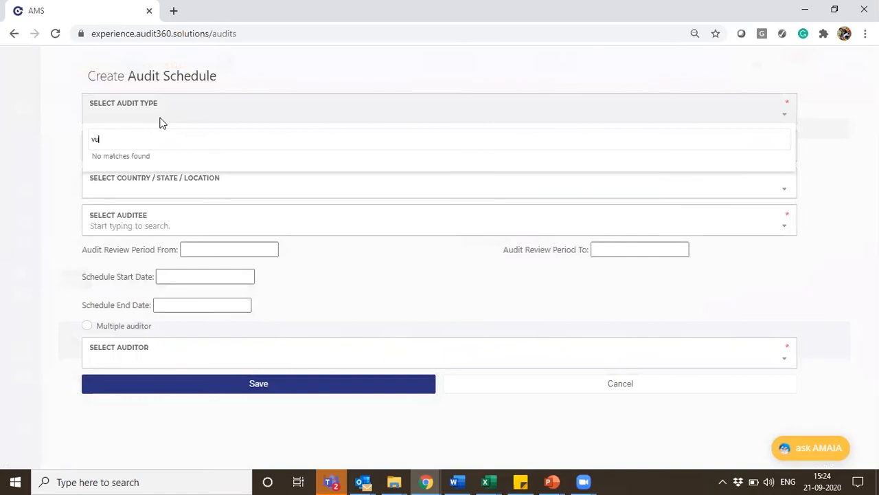
{"action": "key", "text": "BackSpace"}
{"action": "type", "text": "ou"}
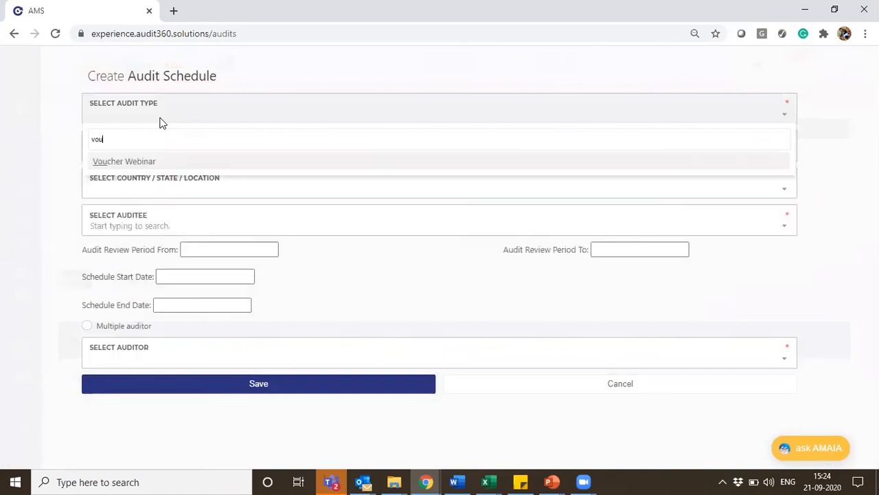
{"action": "left_click", "coordinate": [165, 169]}
Choose Branch as the auditee type and Mumbai as the location for the new schedule
{"action": "left_click", "coordinate": [147, 158]}
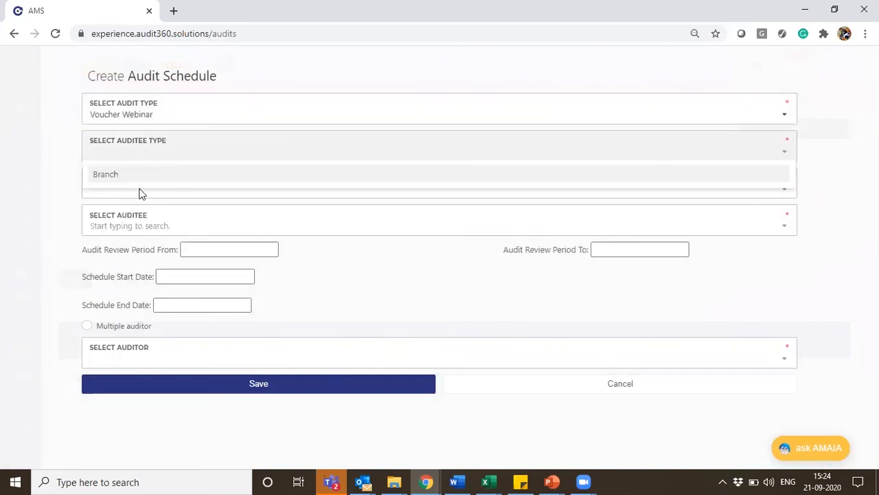
{"action": "left_click", "coordinate": [129, 180]}
{"action": "left_click", "coordinate": [158, 191]}
{"action": "type", "text": "mum"}
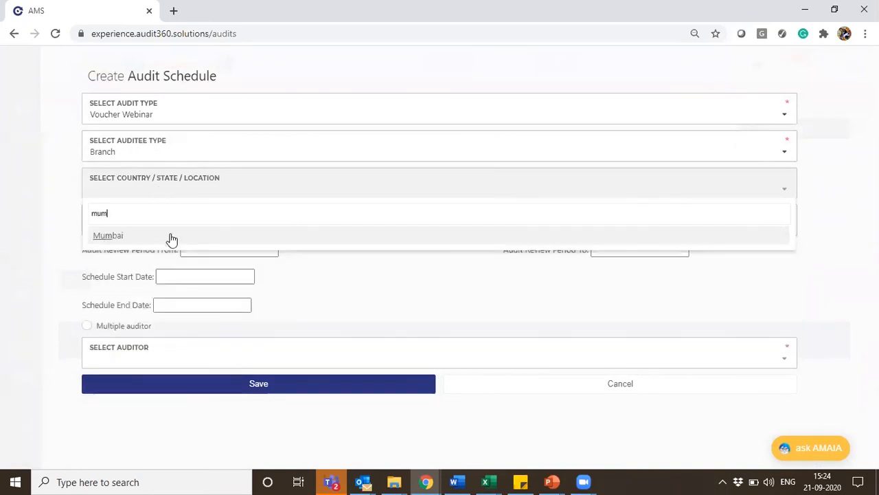
{"action": "left_click", "coordinate": [169, 237]}
Choose Evershine Nagar as the schedule's auditee
{"action": "left_click", "coordinate": [169, 228]}
{"action": "type", "text": "eve"}
{"action": "left_click", "coordinate": [140, 275]}
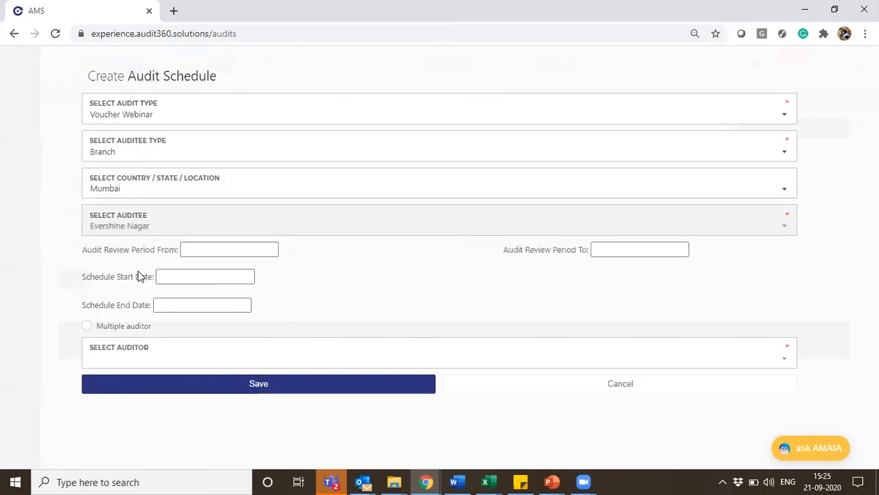
Set both the schedule start date and the schedule end date to 21/09/2020
{"action": "left_click", "coordinate": [185, 275]}
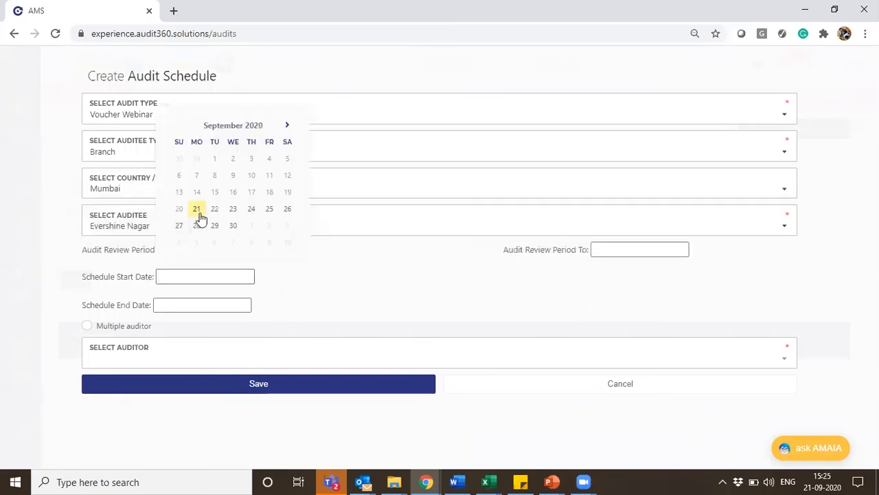
{"action": "left_click", "coordinate": [197, 209]}
{"action": "left_click", "coordinate": [178, 304]}
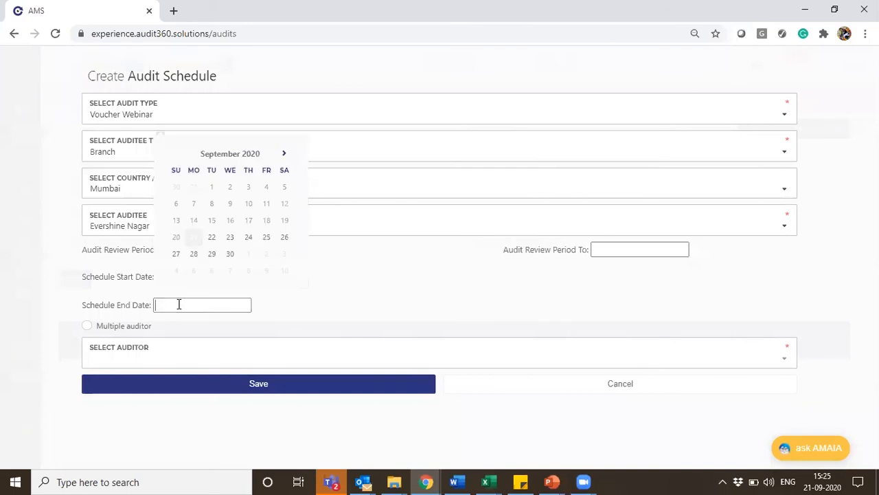
{"action": "left_click", "coordinate": [194, 237]}
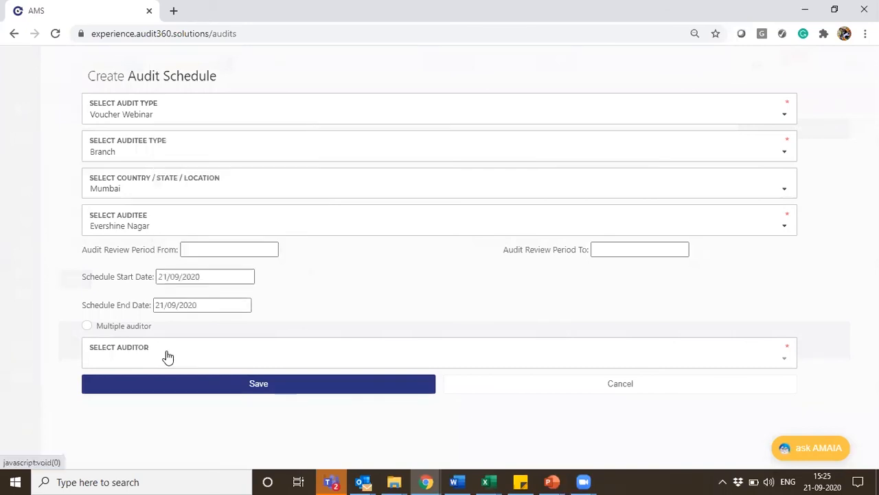
Assign the auditor to the Evershine Nagar schedule and save it
{"action": "left_click", "coordinate": [167, 351]}
{"action": "type", "text": "Ram"}
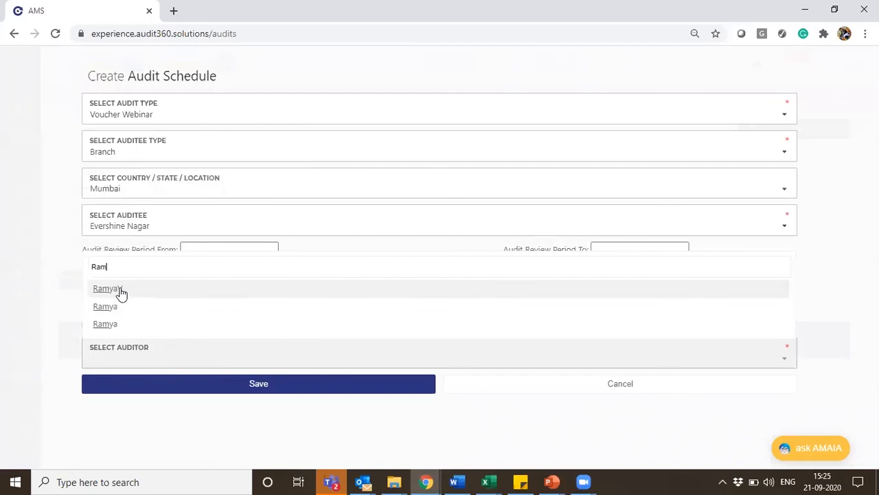
{"action": "left_click", "coordinate": [122, 290]}
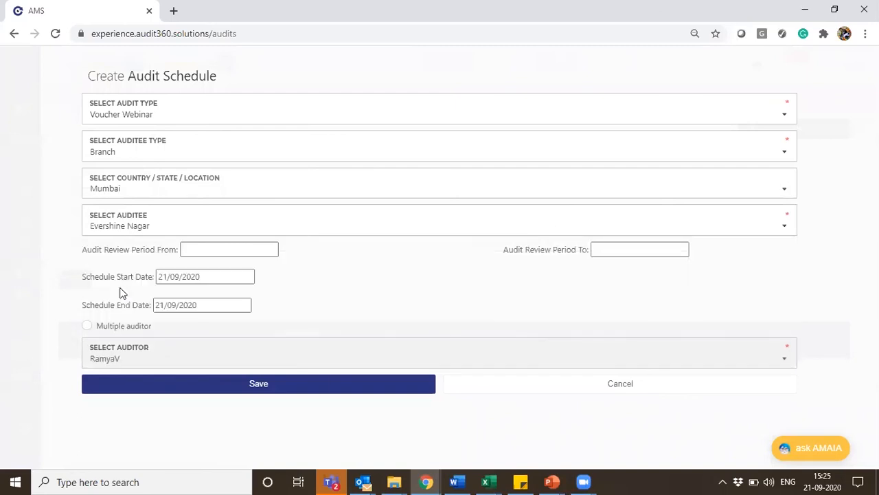
{"action": "left_click", "coordinate": [315, 386]}
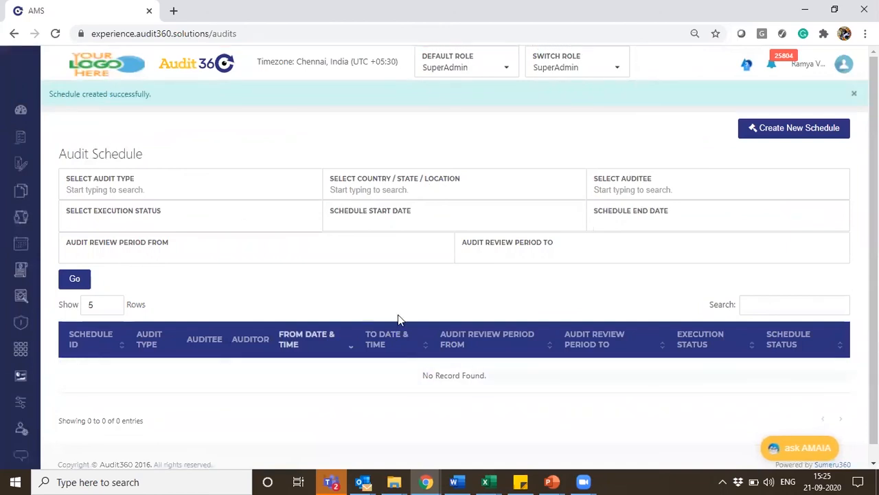
Filter the audit schedule list by the Voucher Webinar audit type and dismiss the notification
{"action": "left_click", "coordinate": [92, 191]}
{"action": "type", "text": "vou"}
{"action": "left_click", "coordinate": [110, 213]}
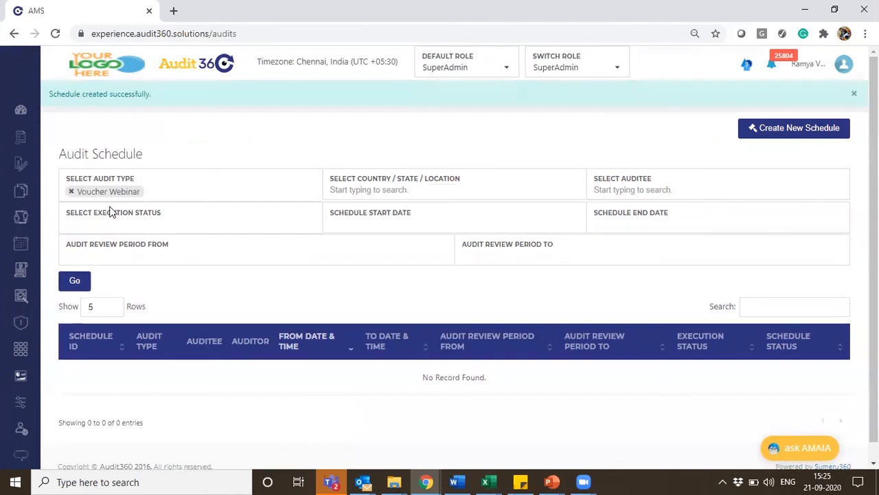
{"action": "left_click", "coordinate": [78, 282]}
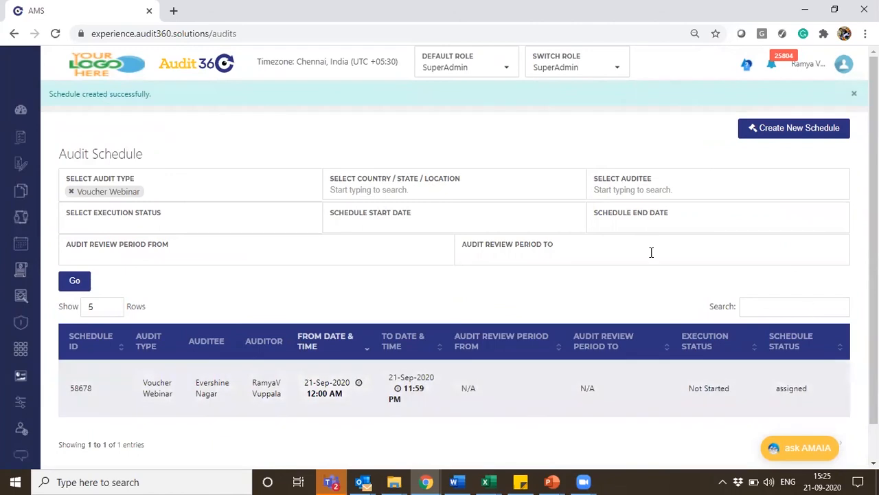
{"action": "left_click", "coordinate": [856, 95]}
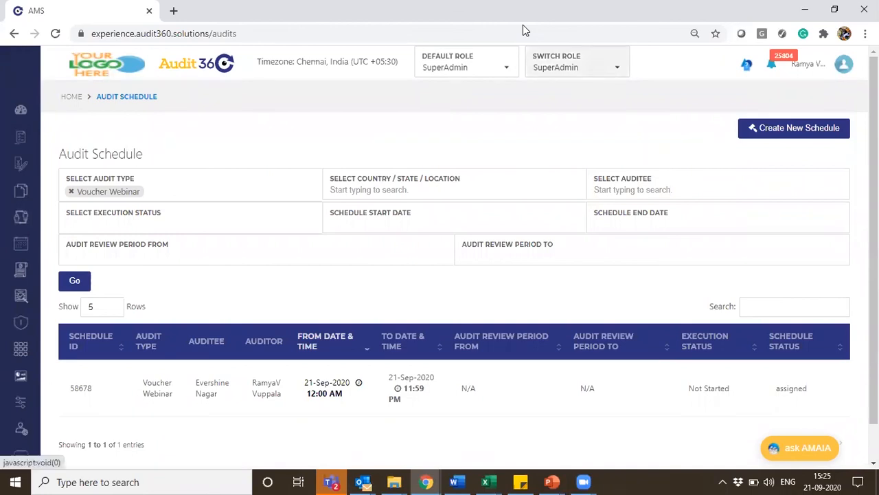
Switch to the Auditor role and accept the upcoming Voucher Webinar audit for Evershine Nagar
{"action": "key", "text": "Down"}
{"action": "left_click", "coordinate": [555, 147]}
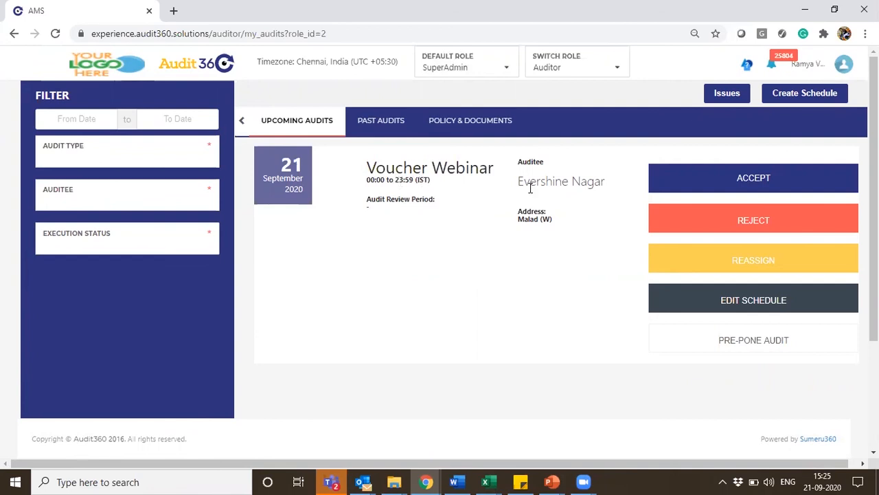
{"action": "left_click", "coordinate": [716, 183]}
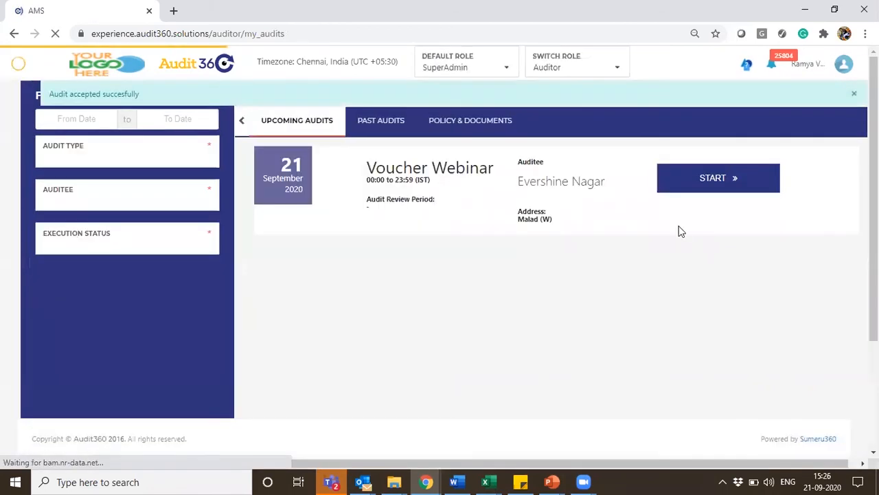
Start the accepted Voucher Webinar audit and its Sub Voucher sub audit
{"action": "left_click", "coordinate": [670, 188]}
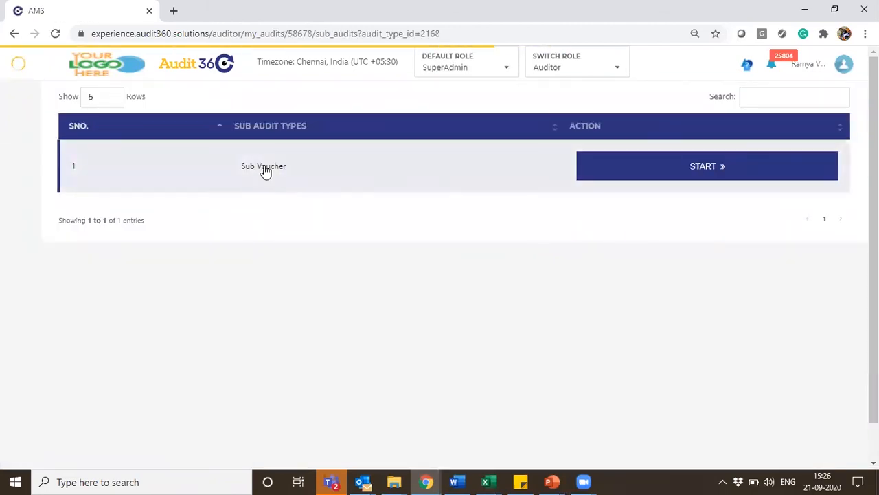
{"action": "left_click", "coordinate": [605, 173]}
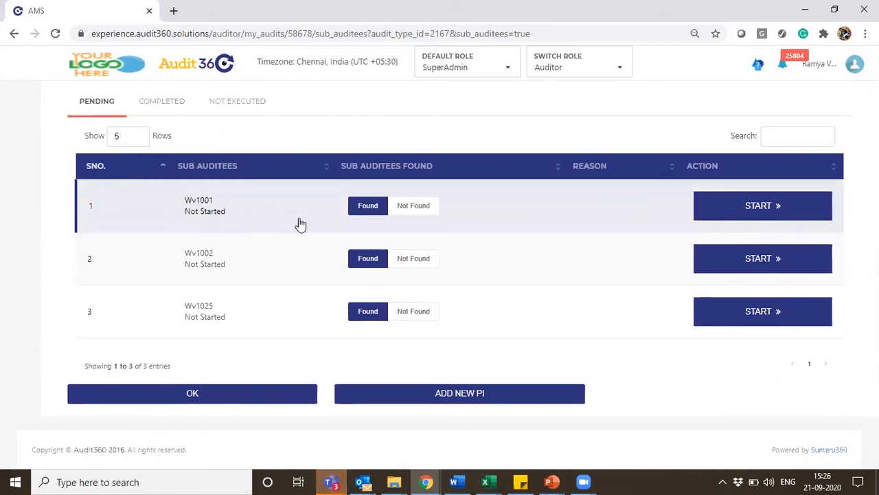
Mark sub auditee Wv1001 as Not Found with the reason "voucher copy is missing"
{"action": "left_click", "coordinate": [416, 208]}
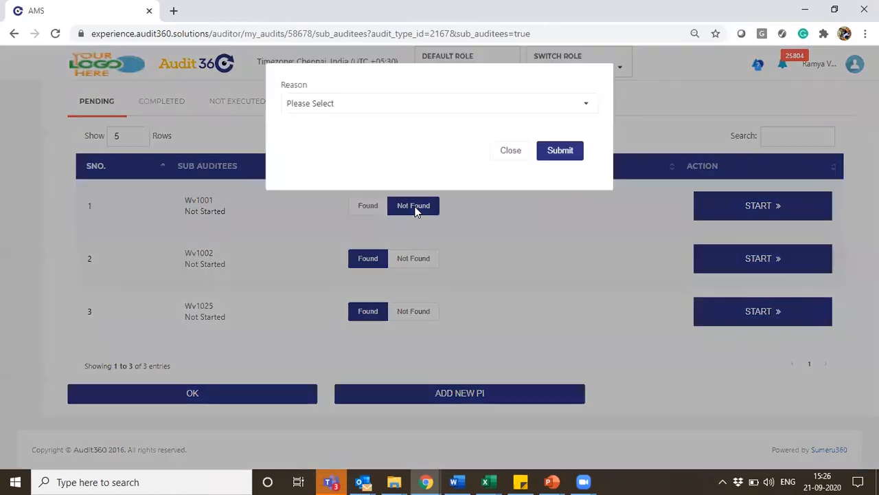
{"action": "left_click", "coordinate": [368, 112]}
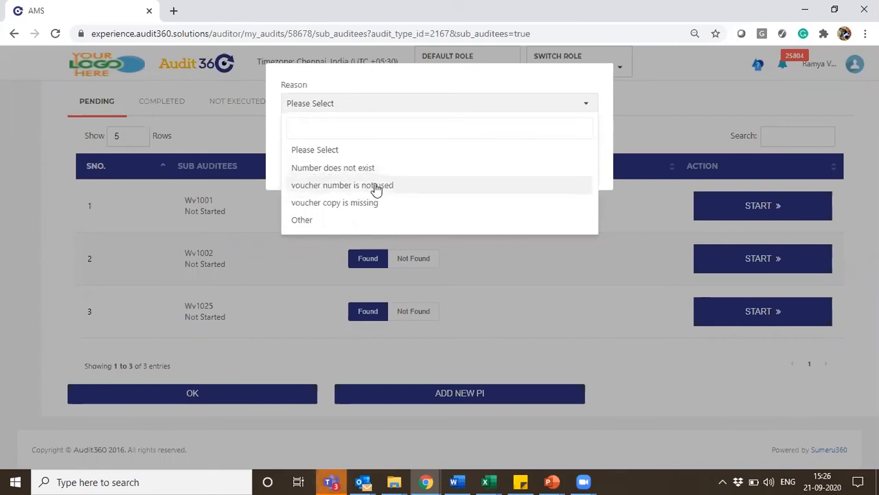
{"action": "left_click", "coordinate": [374, 212]}
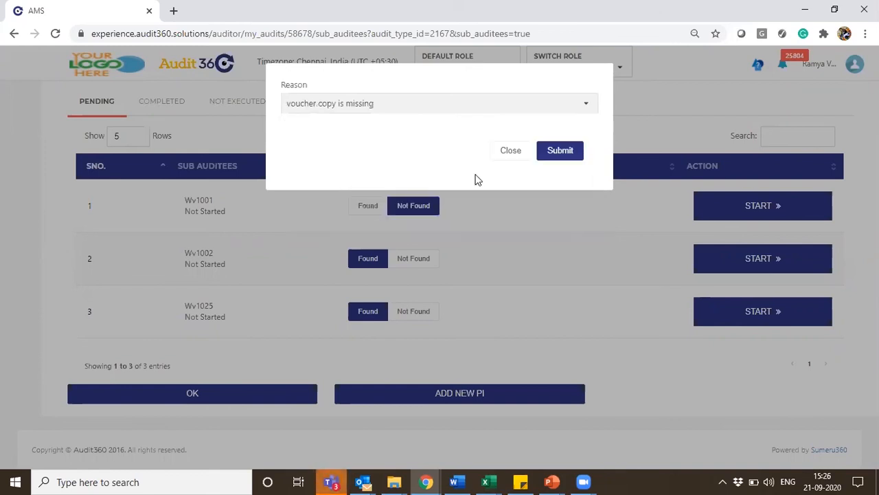
{"action": "left_click", "coordinate": [548, 155]}
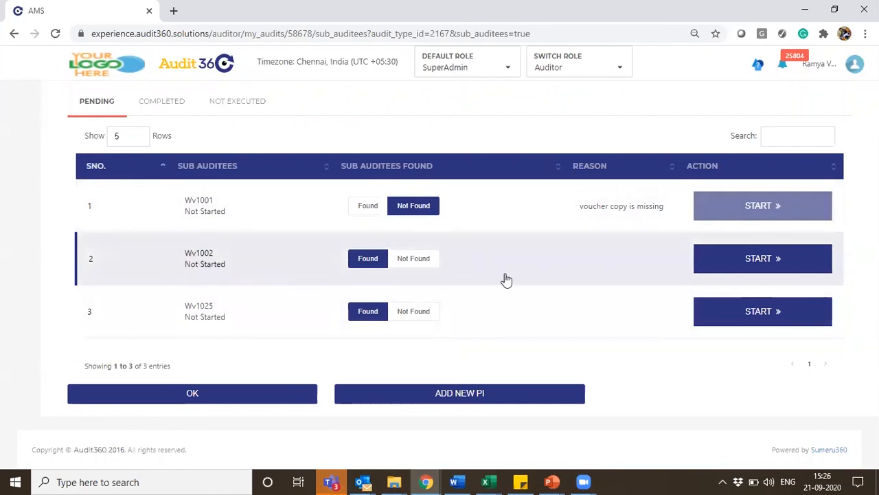
Start the audit of sub auditee Wv1002 with the Normal execution type
{"action": "left_click", "coordinate": [781, 262]}
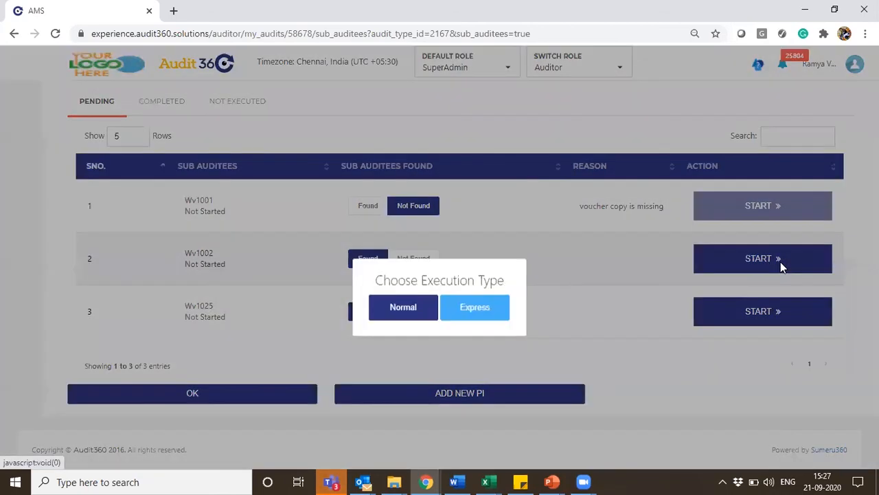
{"action": "left_click", "coordinate": [394, 274]}
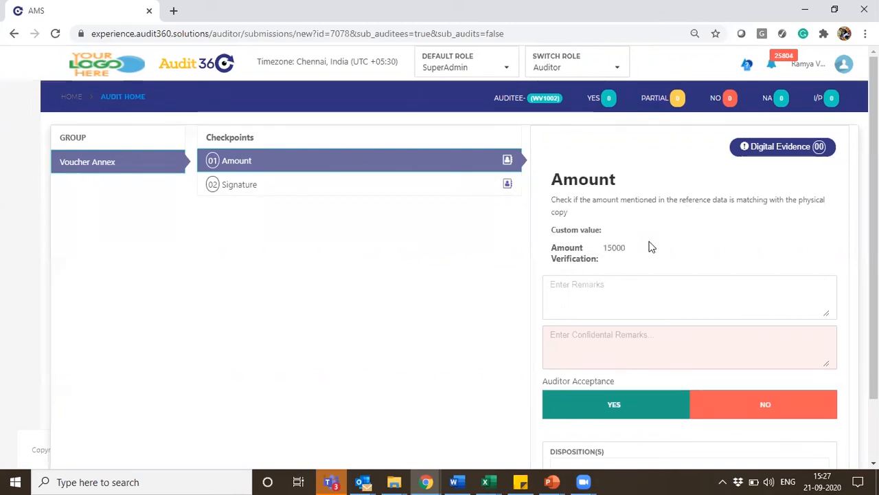
Try No as the auditor acceptance for the Amount checkpoint and check the extra fields for that answer
{"action": "scroll", "coordinate": [651, 196], "scroll_direction": "down", "scroll_amount": 1}
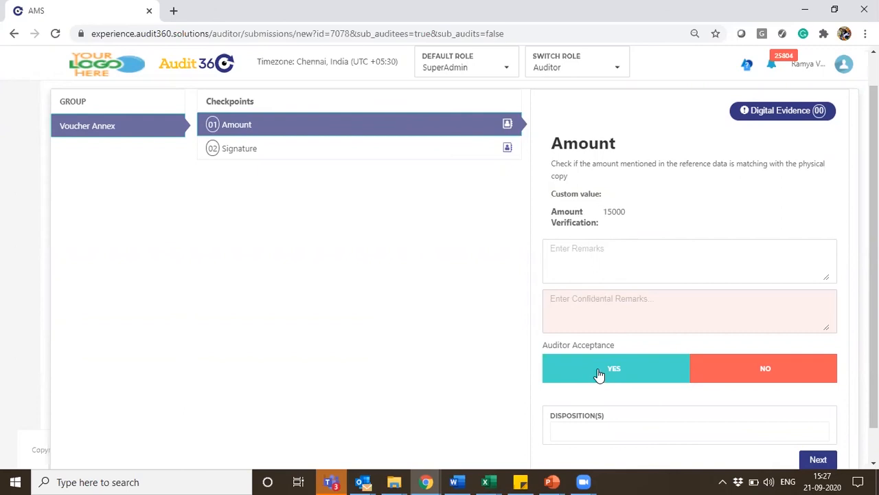
{"action": "left_click", "coordinate": [775, 371]}
{"action": "left_click_drag", "start_coordinate": [874, 336], "coordinate": [874, 371]}
{"action": "scroll", "coordinate": [645, 288], "scroll_direction": "down", "scroll_amount": 1}
{"action": "scroll", "coordinate": [646, 288], "scroll_direction": "up", "scroll_amount": 2}
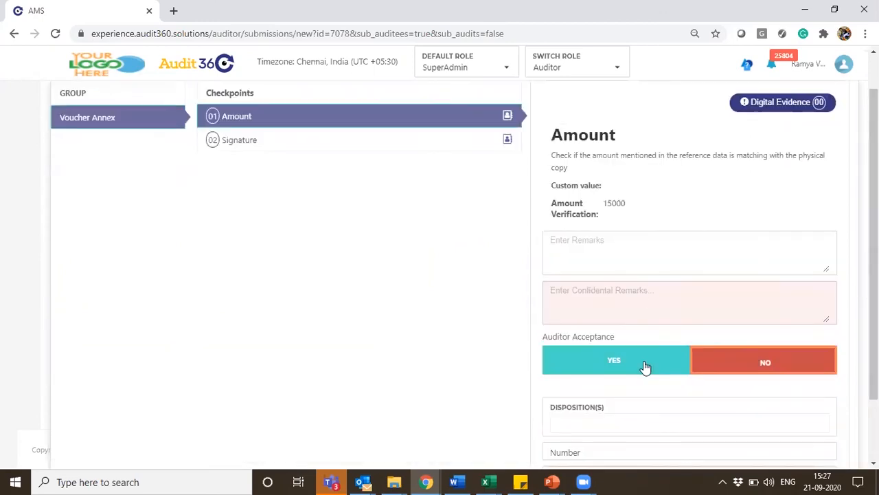
Set the auditor acceptance of the Amount checkpoint to Yes
{"action": "left_click", "coordinate": [646, 368]}
{"action": "scroll", "coordinate": [464, 275], "scroll_direction": "down", "scroll_amount": 1}
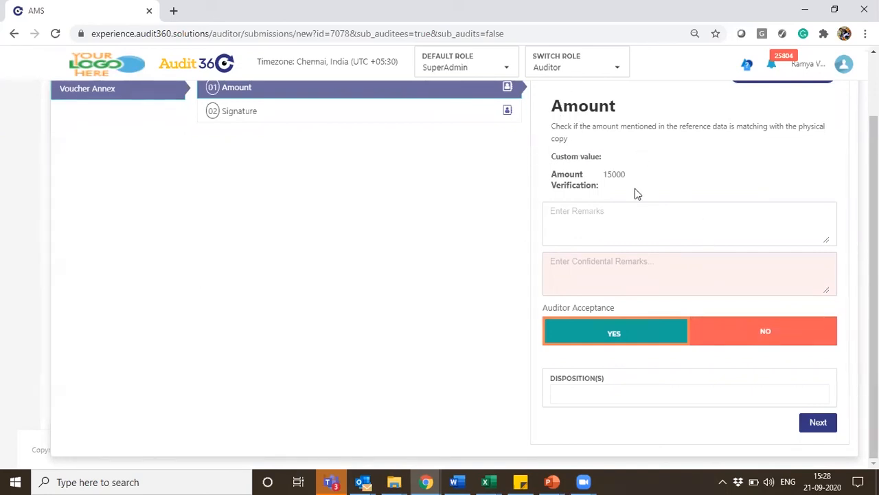
Answer the Amount checkpoint with No, the input value 15500 and the disposition "amount mismatch", and move on to the Signature checkpoint
{"action": "left_click", "coordinate": [732, 334]}
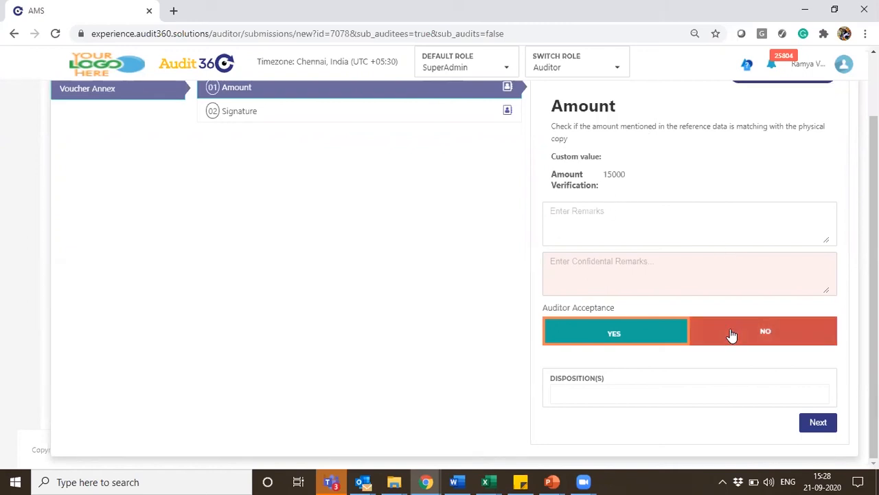
{"action": "left_click_drag", "start_coordinate": [874, 329], "coordinate": [874, 374]}
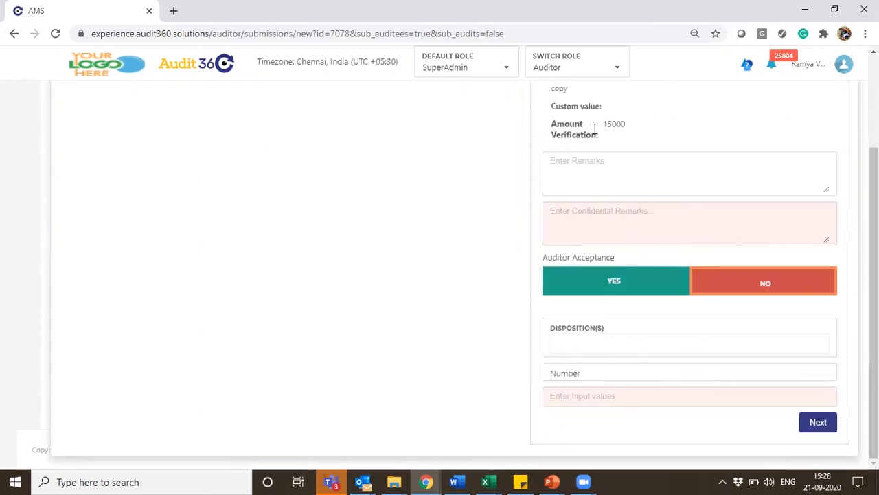
{"action": "left_click", "coordinate": [586, 400]}
{"action": "type", "text": "15500"}
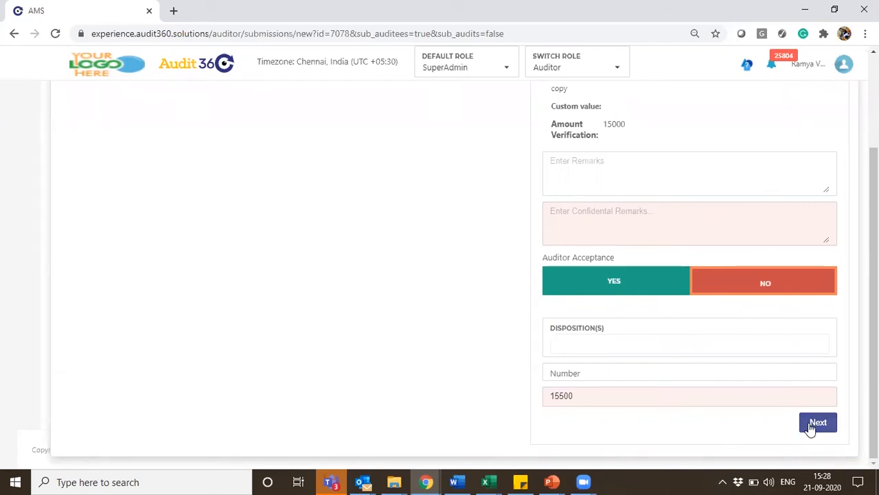
{"action": "left_click", "coordinate": [601, 346]}
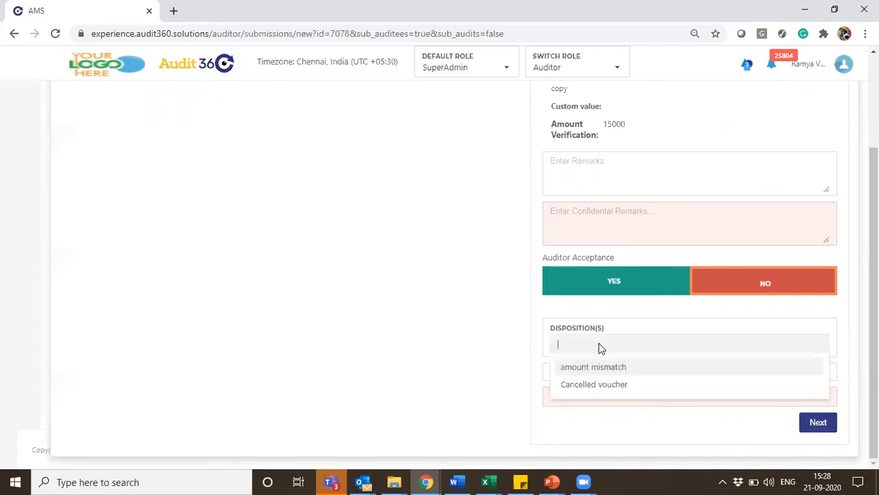
{"action": "left_click", "coordinate": [636, 373]}
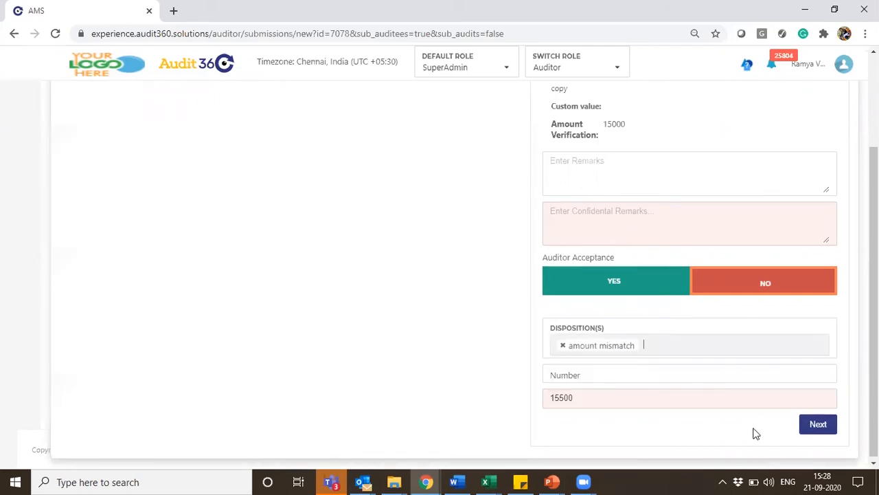
{"action": "left_click", "coordinate": [817, 431]}
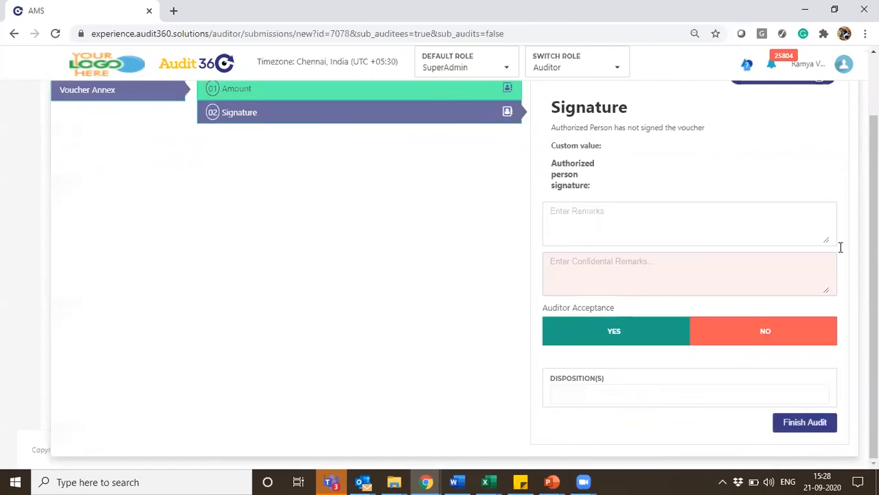
Read the auditor notes of the Signature and Amount checkpoints
{"action": "scroll", "coordinate": [874, 275], "scroll_direction": "up", "scroll_amount": 1}
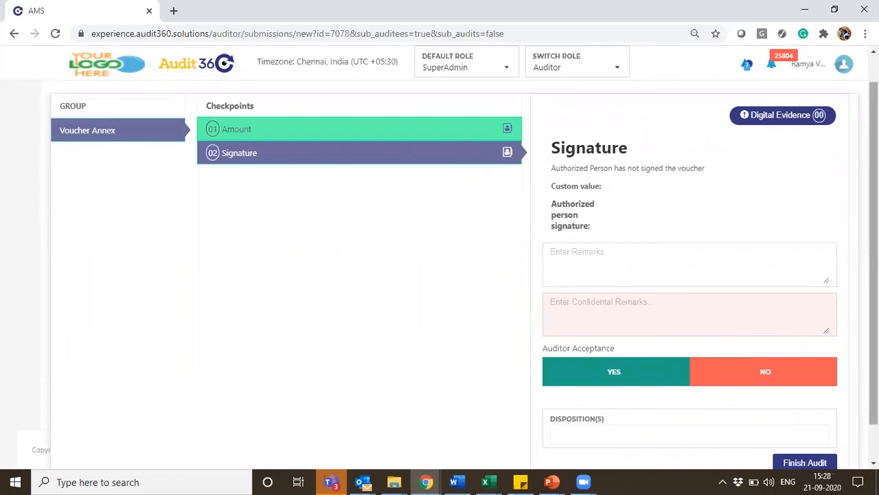
{"action": "scroll", "coordinate": [494, 182], "scroll_direction": "up", "scroll_amount": 1}
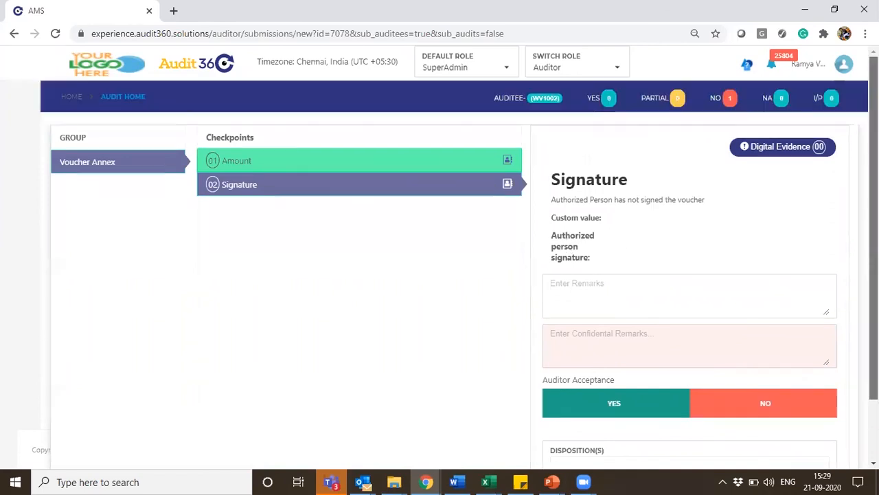
{"action": "left_click", "coordinate": [508, 186]}
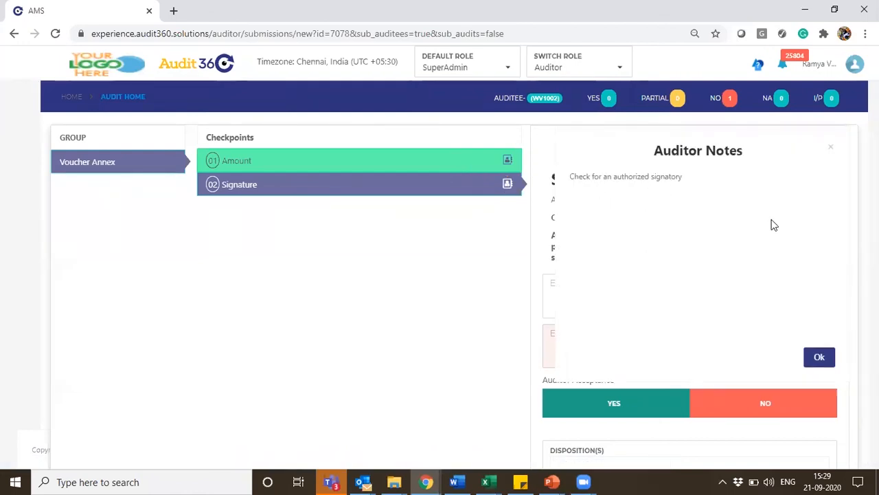
{"action": "left_click", "coordinate": [820, 359]}
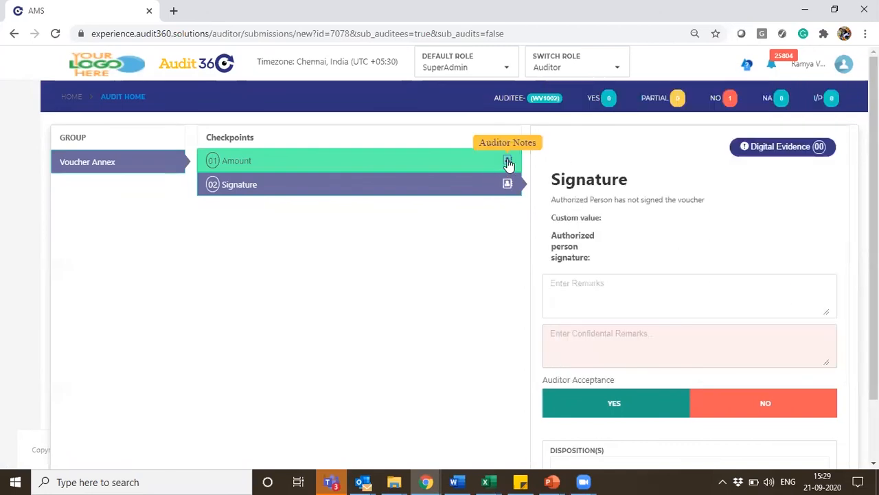
{"action": "left_click", "coordinate": [508, 161]}
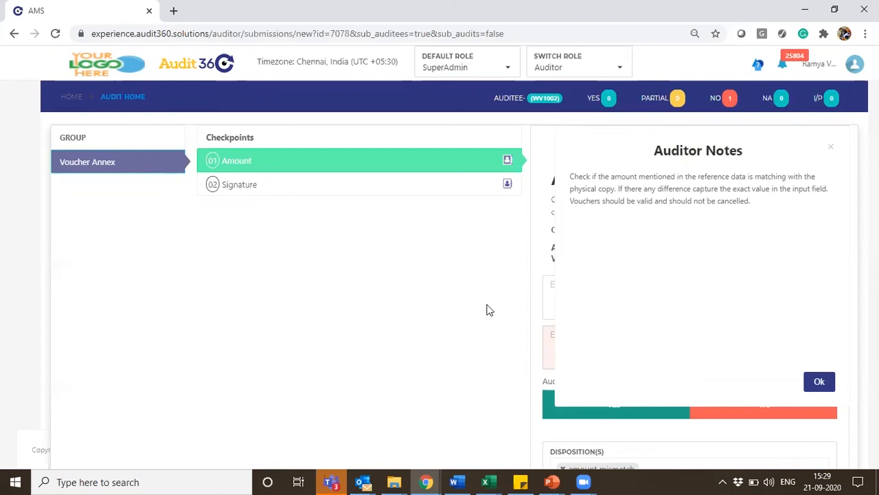
{"action": "left_click", "coordinate": [822, 382]}
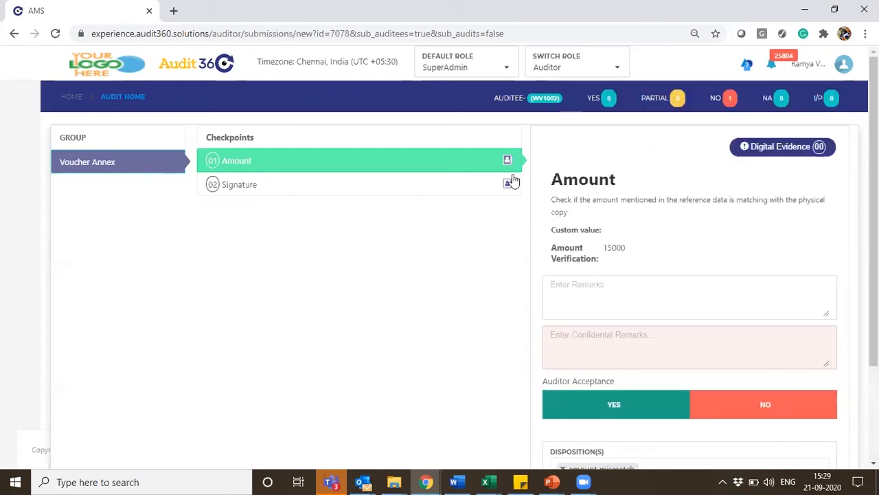
Answer the Signature checkpoint with Yes and the disposition Verified, and finish the audit of Wv1002
{"action": "left_click", "coordinate": [425, 192]}
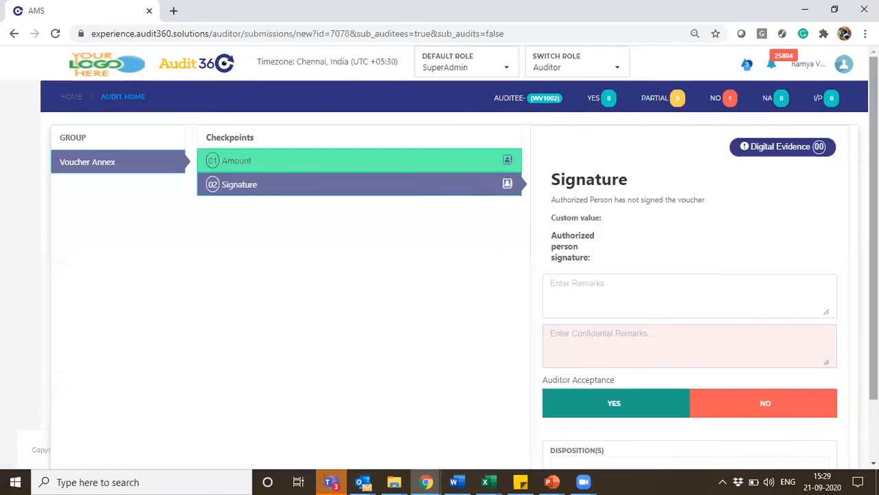
{"action": "scroll", "coordinate": [583, 274], "scroll_direction": "down", "scroll_amount": 1}
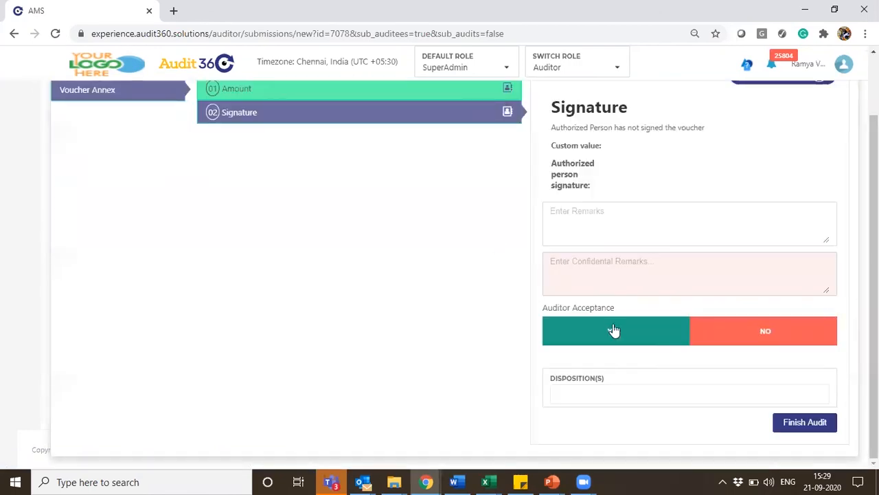
{"action": "left_click", "coordinate": [613, 331]}
{"action": "left_click", "coordinate": [603, 333]}
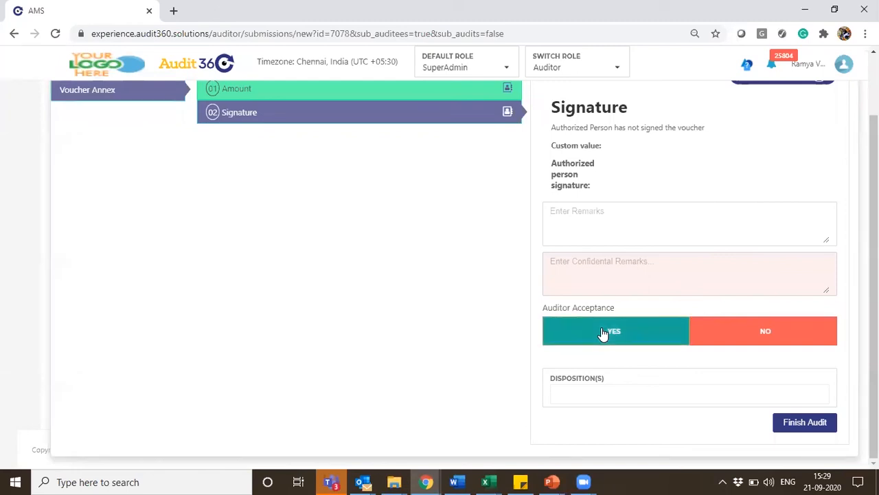
{"action": "left_click", "coordinate": [803, 424]}
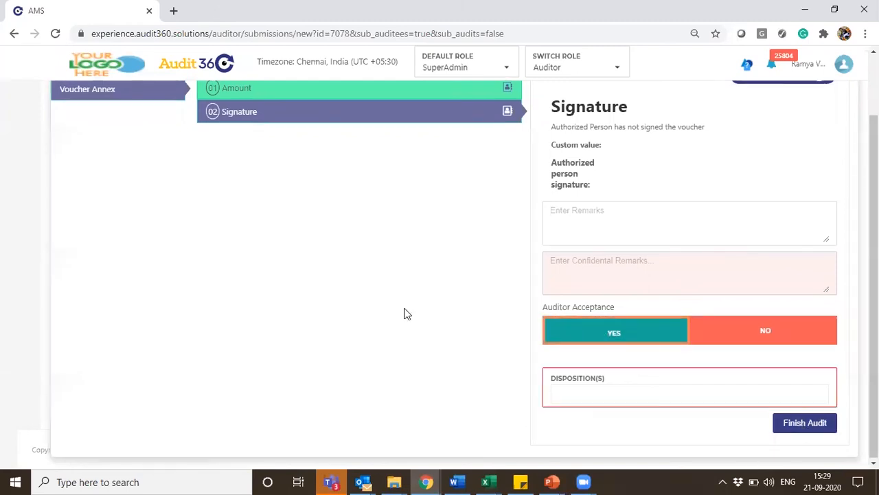
{"action": "left_click", "coordinate": [615, 397]}
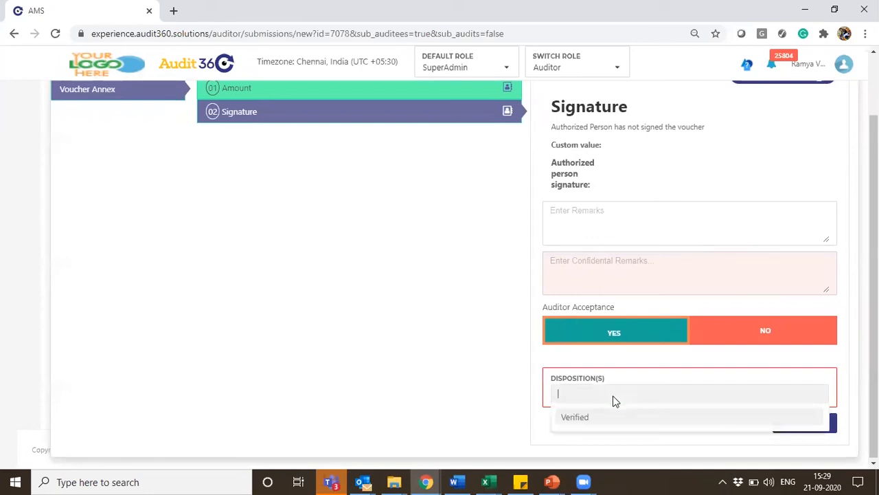
{"action": "left_click", "coordinate": [580, 417]}
{"action": "left_click", "coordinate": [793, 423]}
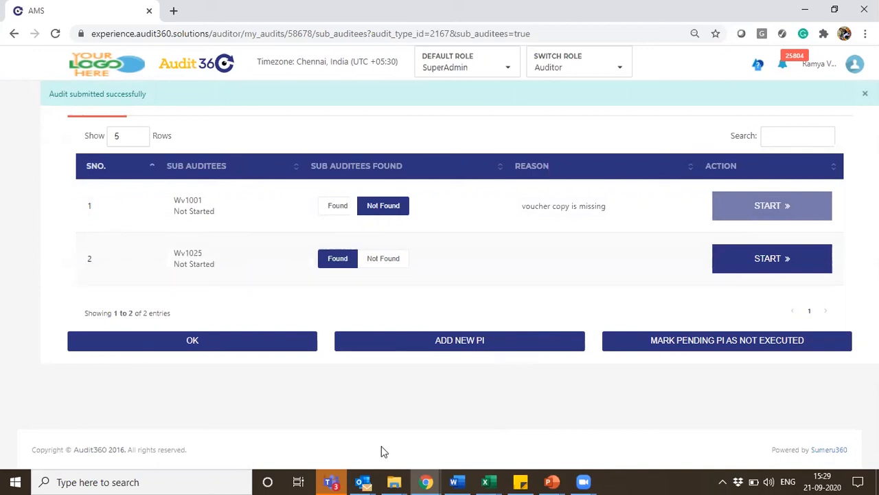
Add a new primary identifier named "New 1010" and start its audit
{"action": "left_click", "coordinate": [398, 353]}
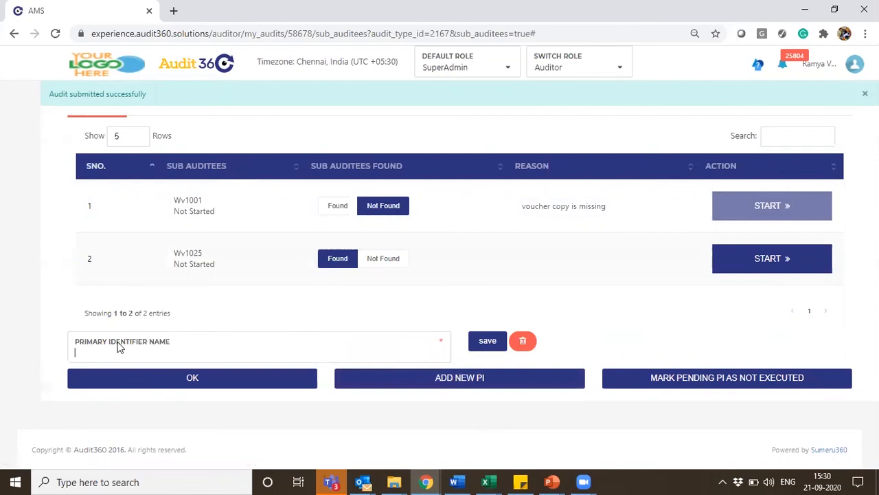
{"action": "type", "text": "New 101"}
{"action": "left_click", "coordinate": [488, 342]}
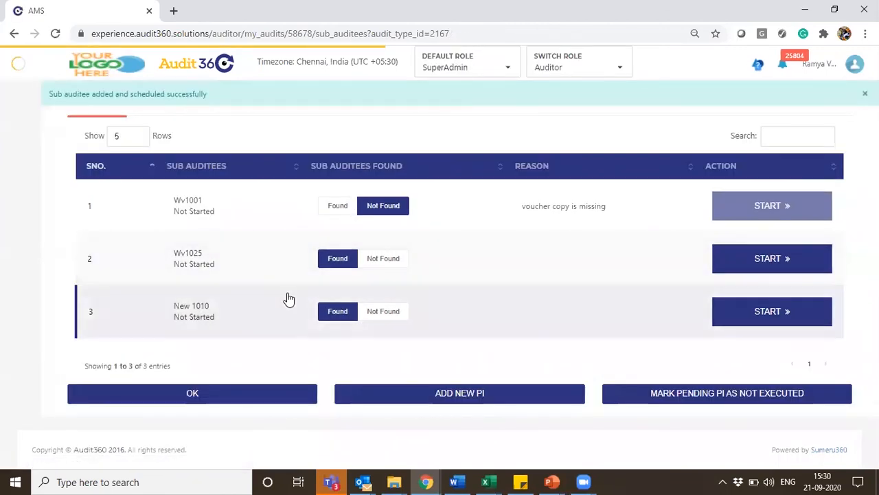
{"action": "left_click", "coordinate": [770, 315]}
{"action": "left_click", "coordinate": [399, 270]}
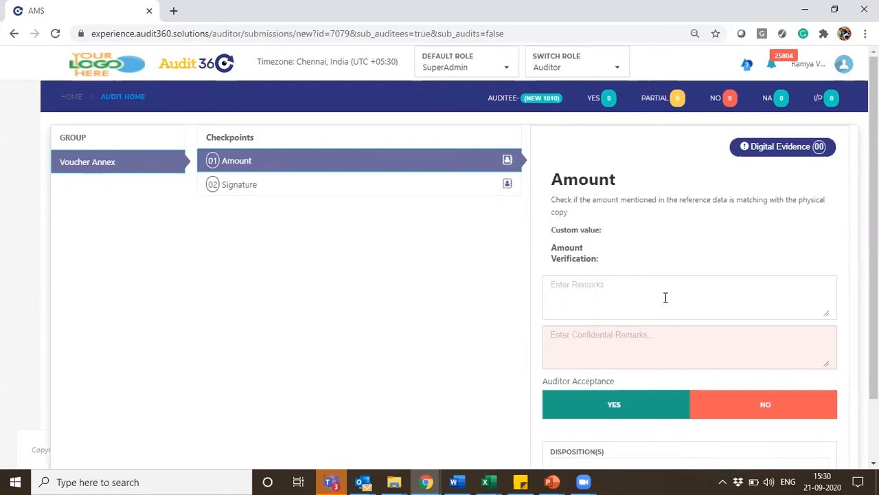
Answer the Amount checkpoint with Yes and the Signature checkpoint with No, finishing the audit of New 1010
{"action": "left_click_drag", "start_coordinate": [873, 309], "coordinate": [874, 369]}
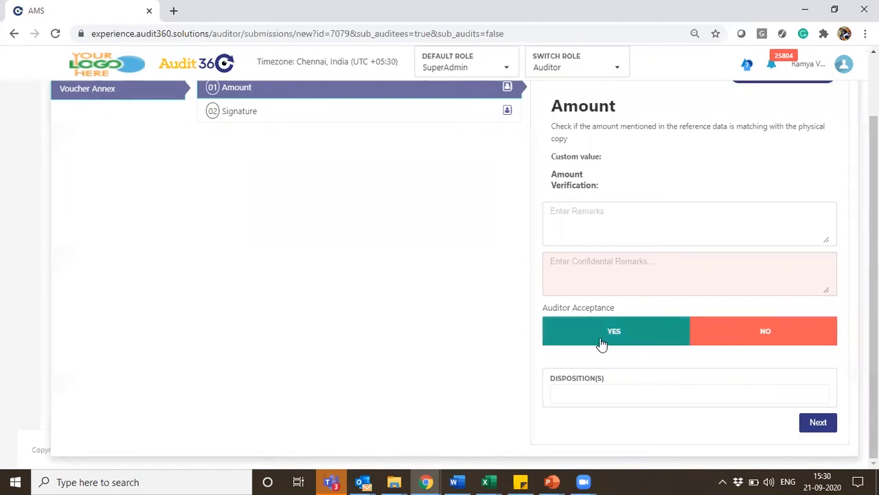
{"action": "left_click", "coordinate": [614, 332]}
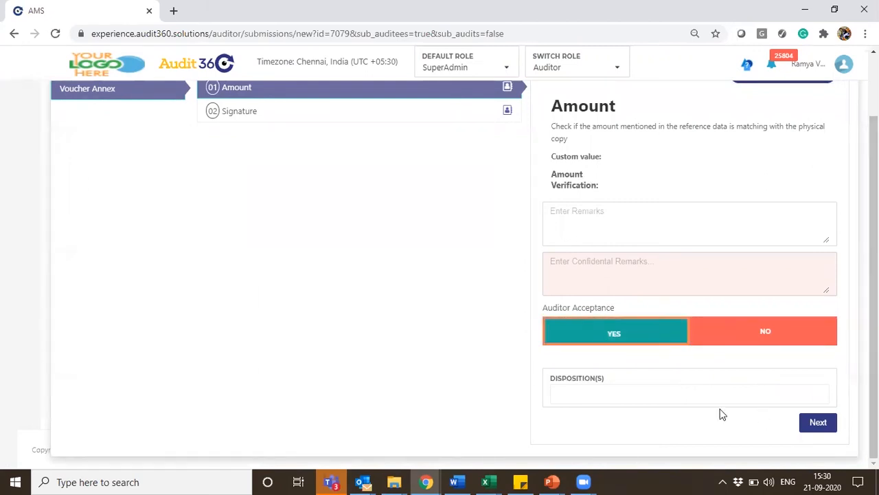
{"action": "left_click", "coordinate": [816, 423]}
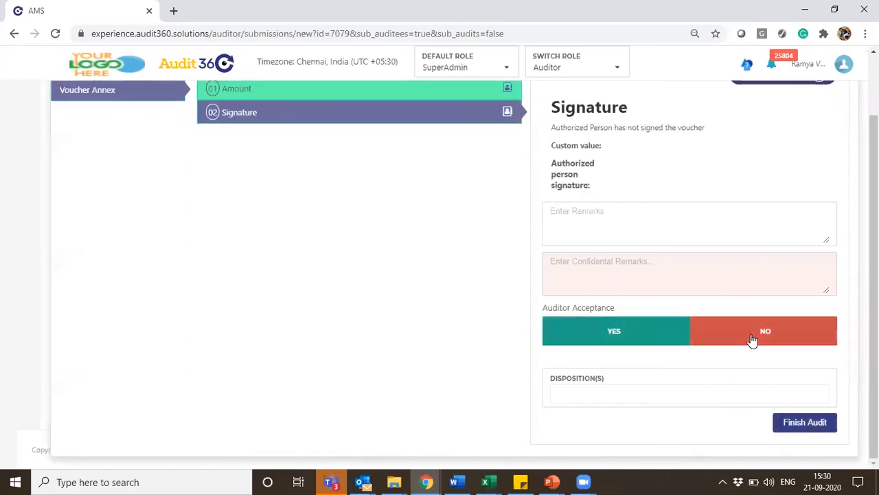
{"action": "left_click", "coordinate": [752, 339]}
{"action": "left_click", "coordinate": [808, 422]}
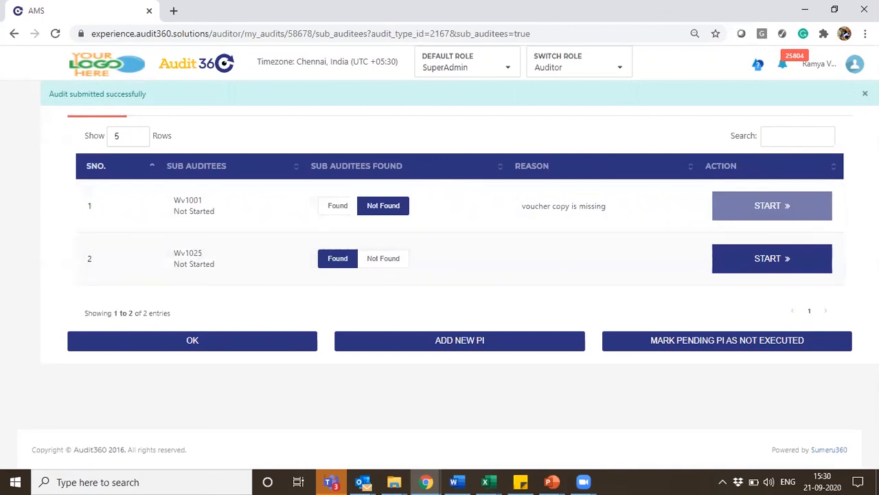
Mark the pending primary identifiers as not executed and review the Not Executed, Completed and Pending sub auditee lists
{"action": "left_click", "coordinate": [865, 93]}
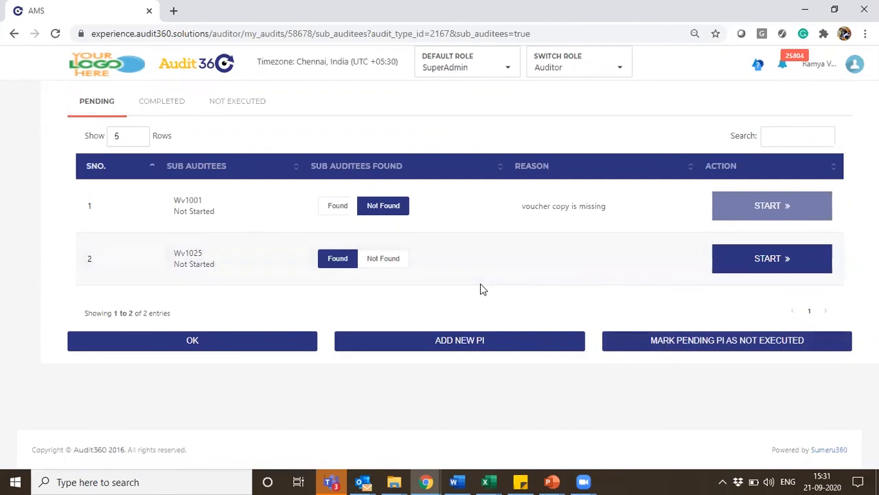
{"action": "left_click", "coordinate": [696, 342]}
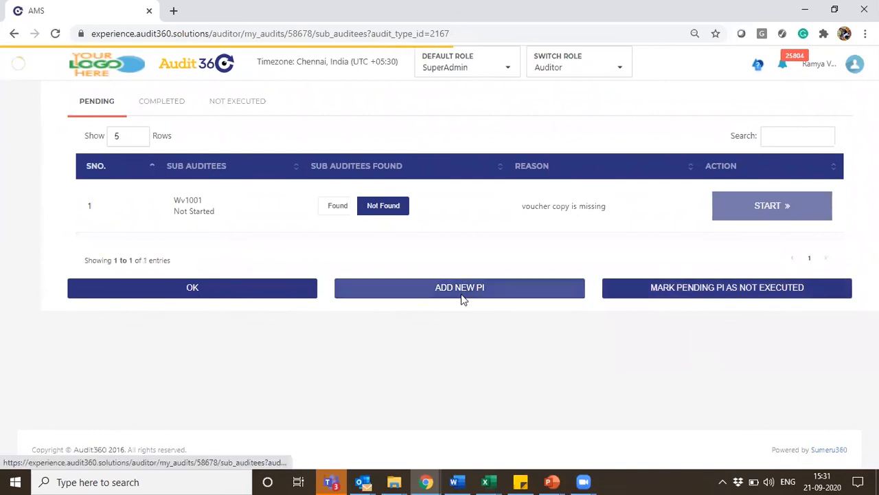
{"action": "left_click", "coordinate": [223, 106]}
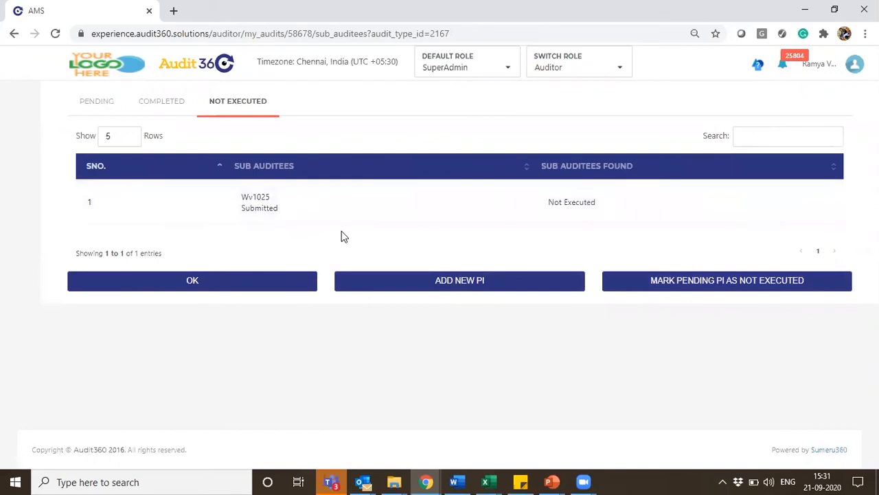
{"action": "left_click", "coordinate": [168, 104]}
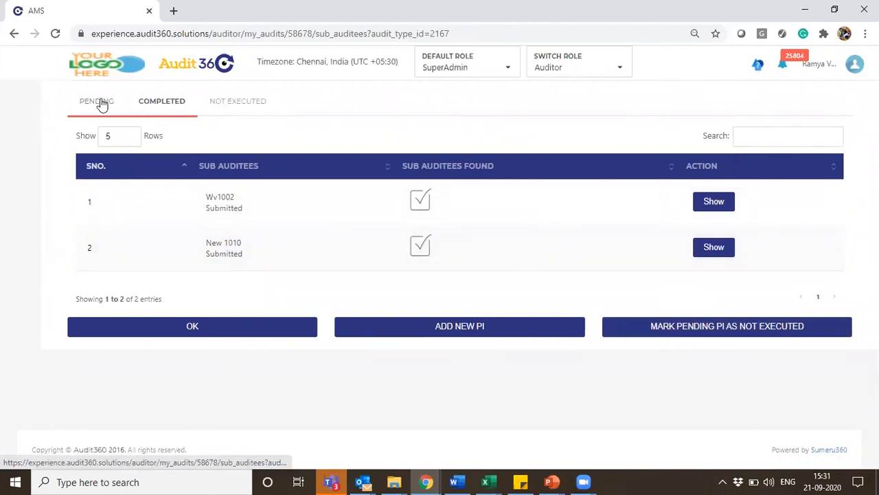
{"action": "left_click", "coordinate": [102, 104]}
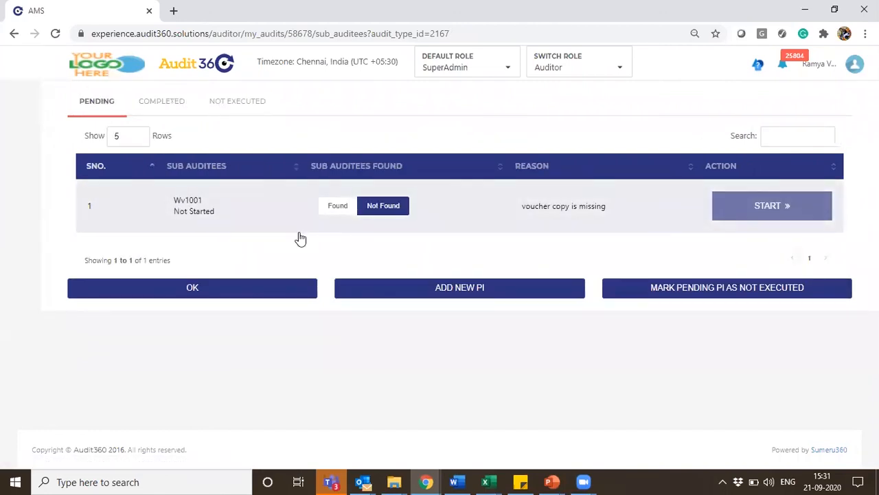
Confirm the sub auditee list of the Sub Voucher audit and submit the whole audit
{"action": "left_click", "coordinate": [226, 295]}
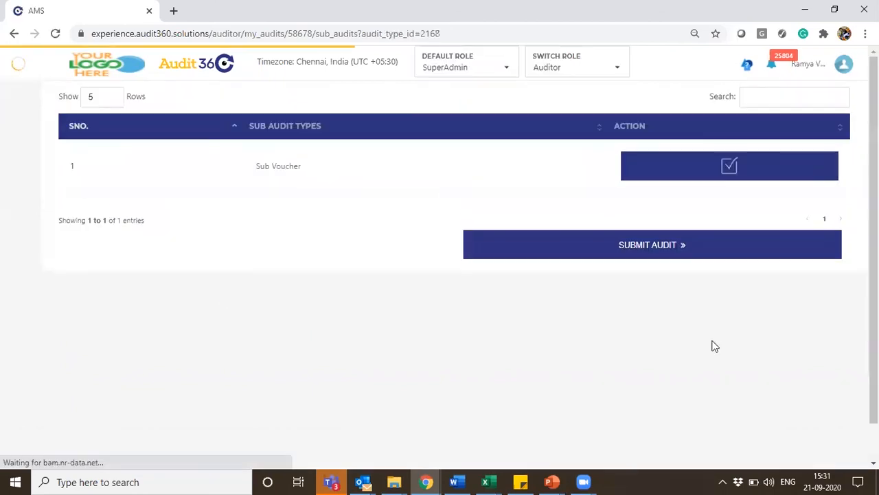
{"action": "left_click", "coordinate": [536, 252]}
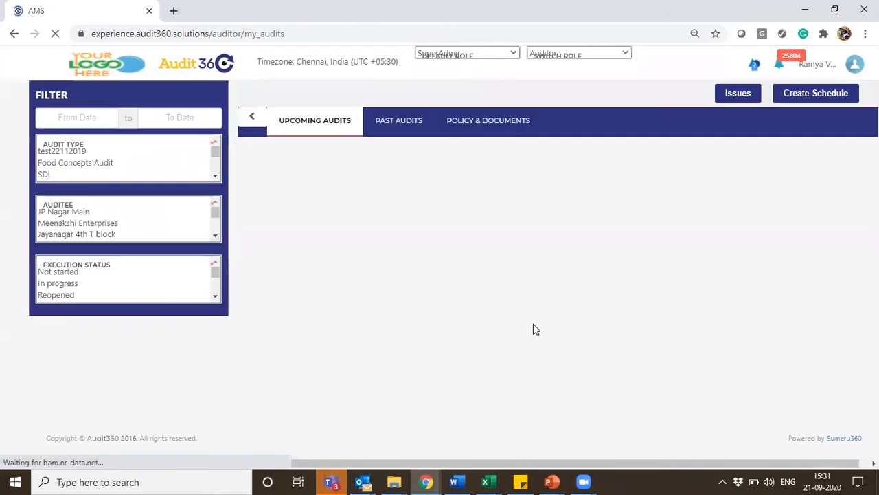
{"action": "key", "text": "alt+Tab"}
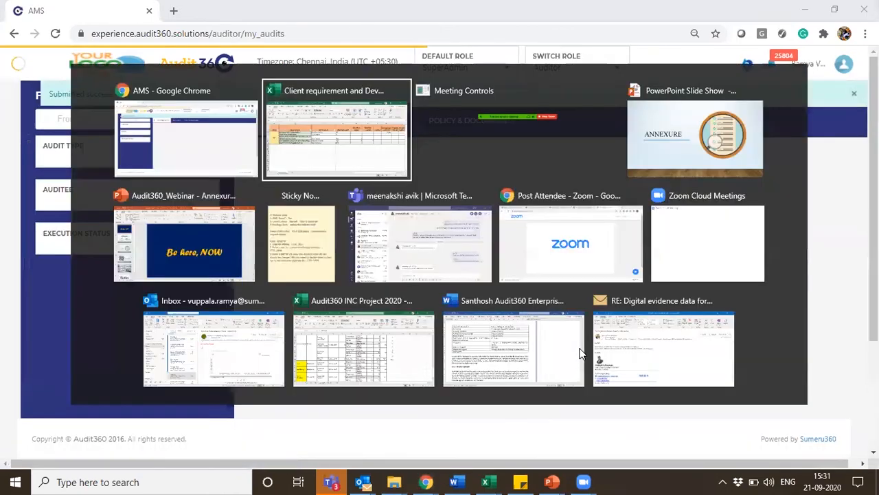
{"action": "key", "text": "Escape"}
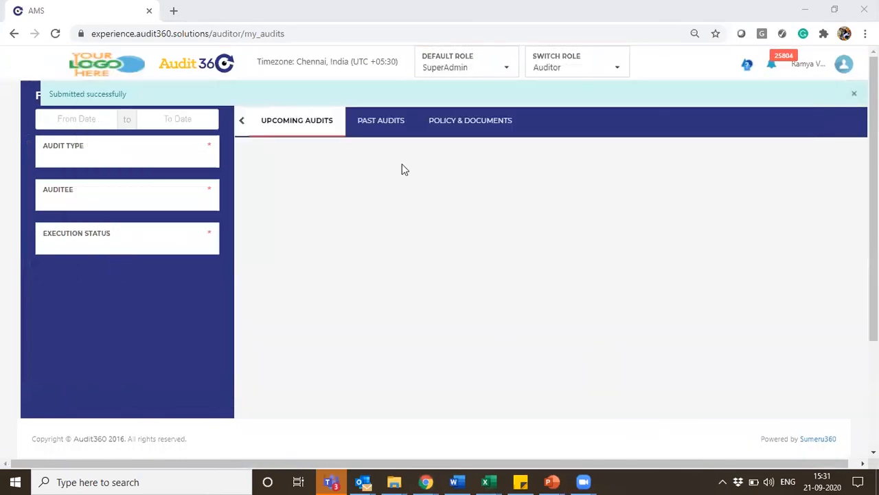